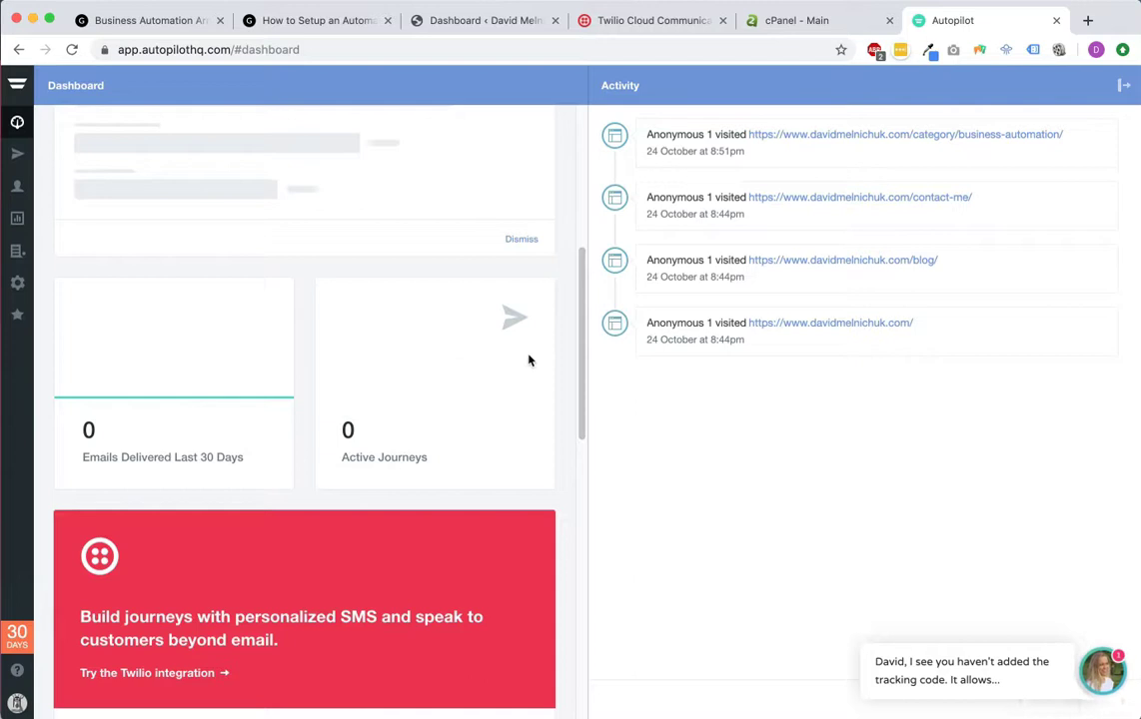
Step: Open the Journeys list showing the unpublished 'New Journey' draft and dismiss the chat pop-up
{"action": "left_click", "coordinate": [17, 153]}
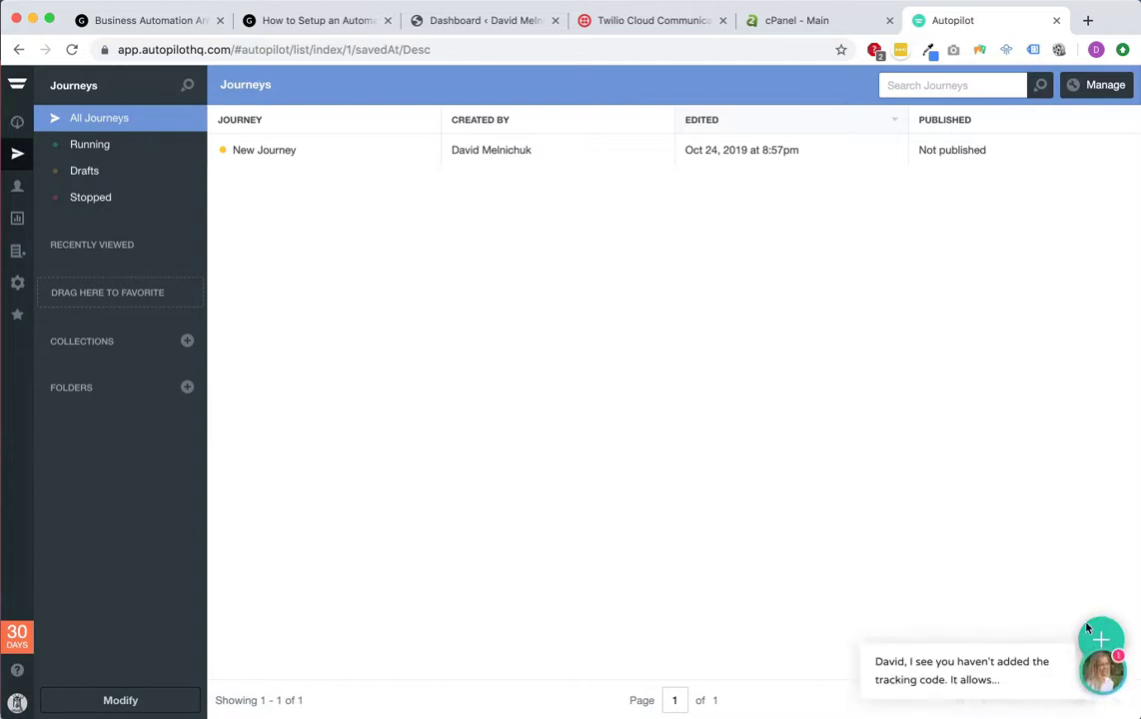
{"action": "left_click", "coordinate": [1118, 657]}
{"action": "left_click", "coordinate": [1059, 486]}
{"action": "mouse_move", "coordinate": [1101, 645]}
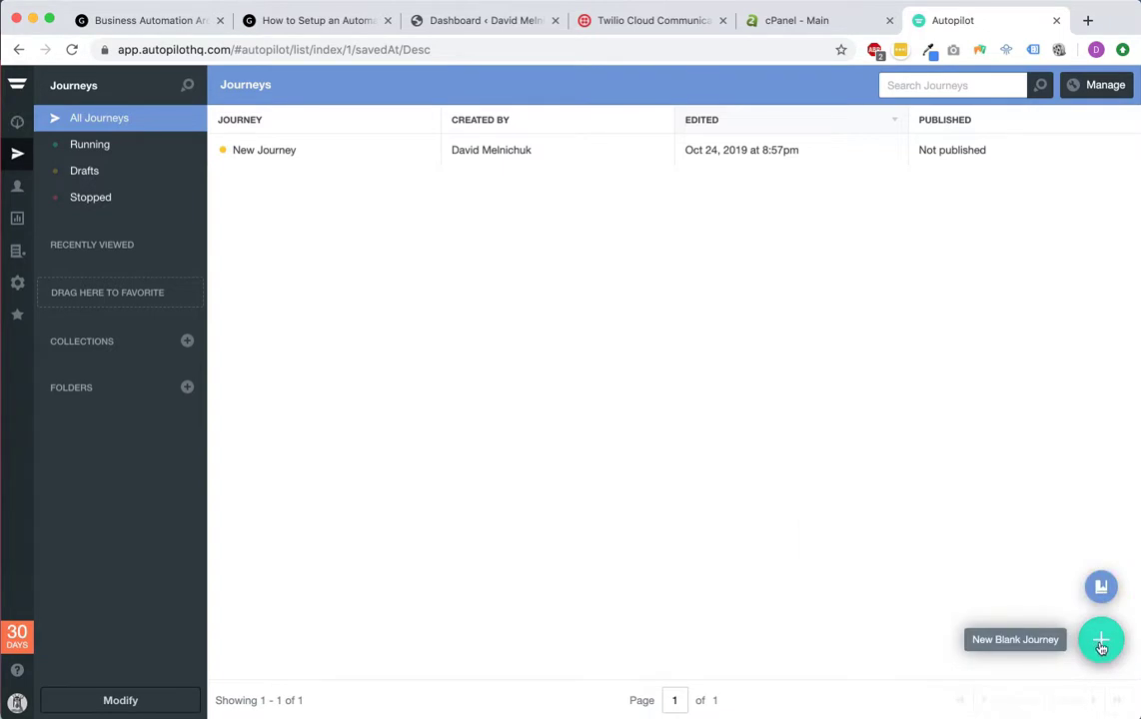
Step: Create a blank journey named 'Auto Emails and SMS Response', then go to the SMS and email article
{"action": "left_click", "coordinate": [1101, 645]}
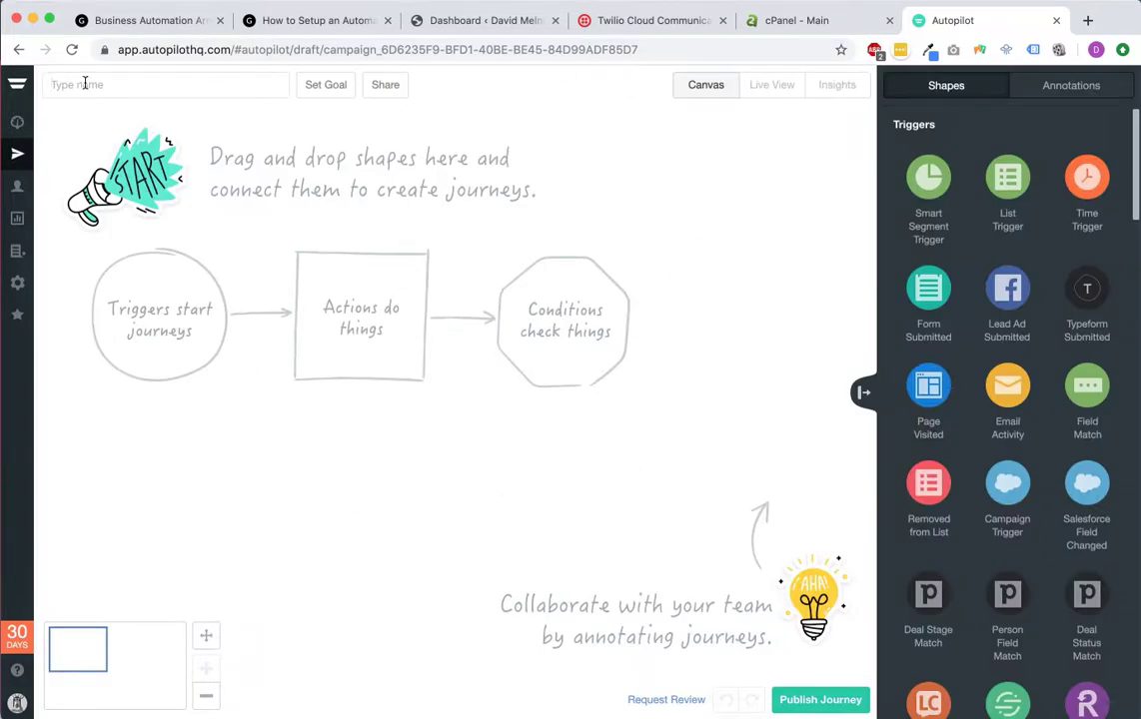
{"action": "type", "text": "Auto Emails and SMS Response"}
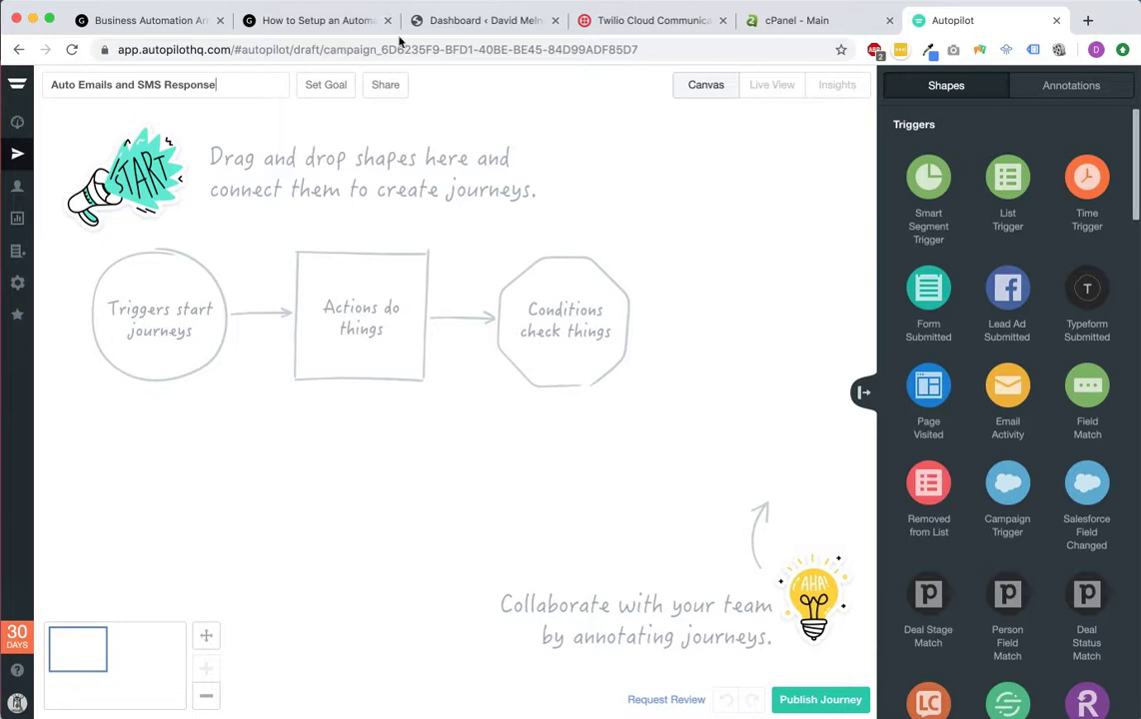
{"action": "left_click", "coordinate": [321, 21]}
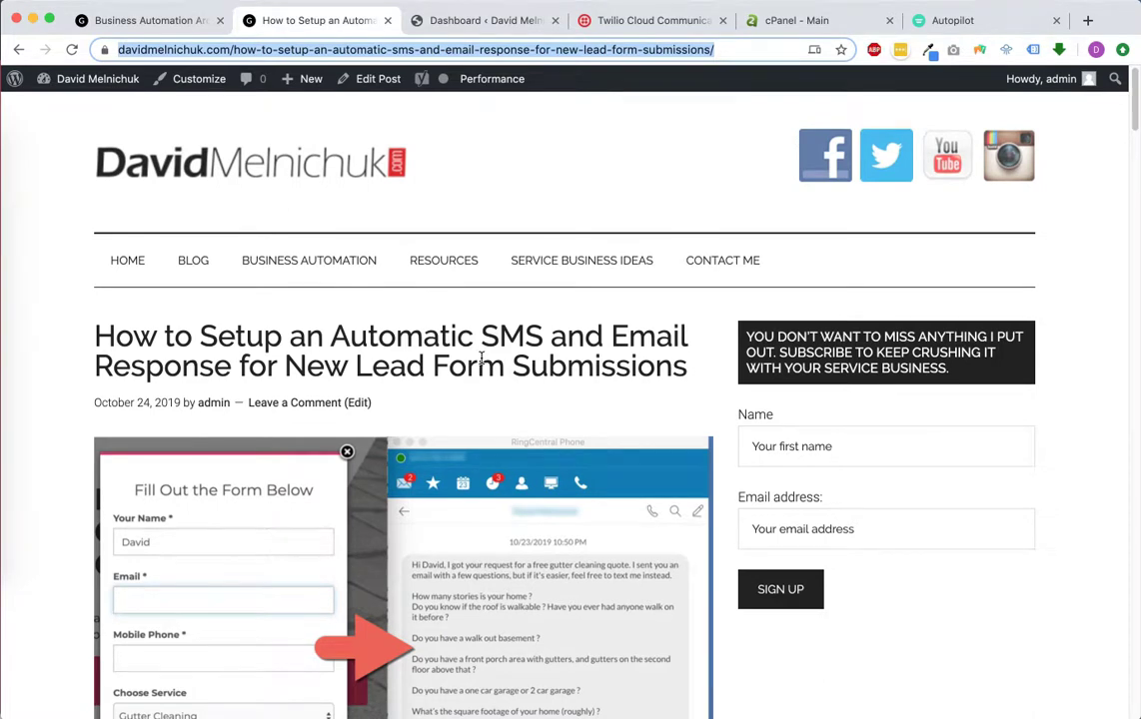
Step: Review the article's example gutter form and copy its web address, then return to the journey canvas
{"action": "scroll", "coordinate": [480, 358], "scroll_direction": "down", "scroll_amount": 5}
{"action": "scroll", "coordinate": [481, 364], "scroll_direction": "up", "scroll_amount": 5}
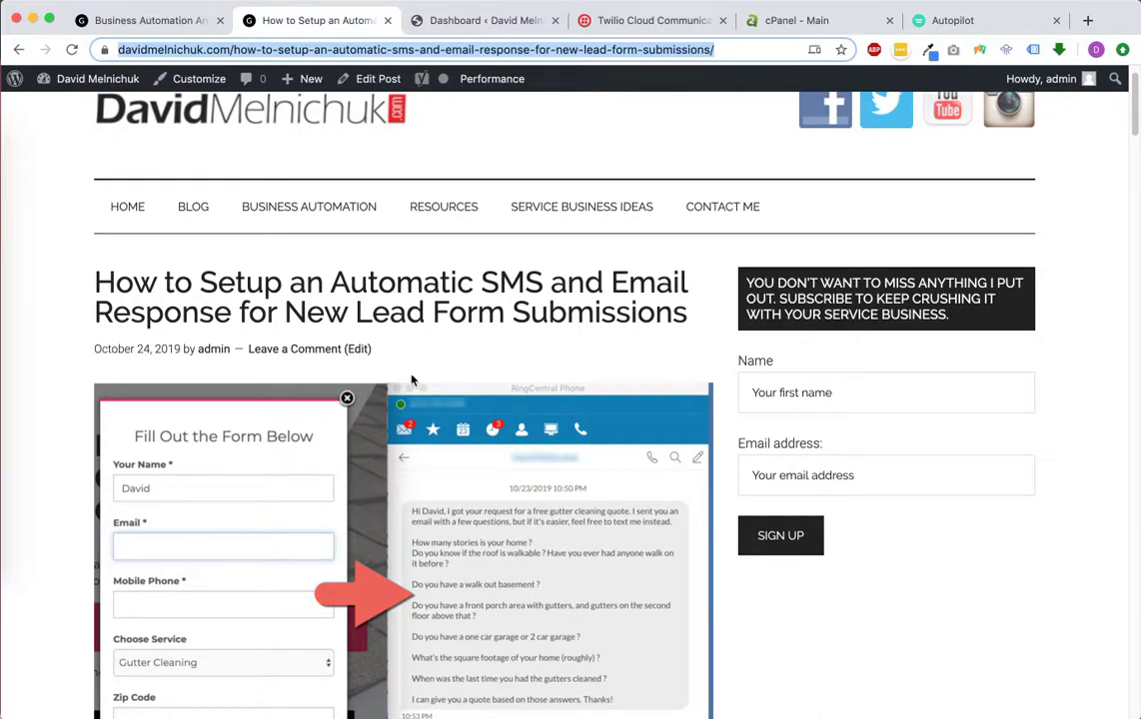
{"action": "scroll", "coordinate": [411, 379], "scroll_direction": "down", "scroll_amount": 20}
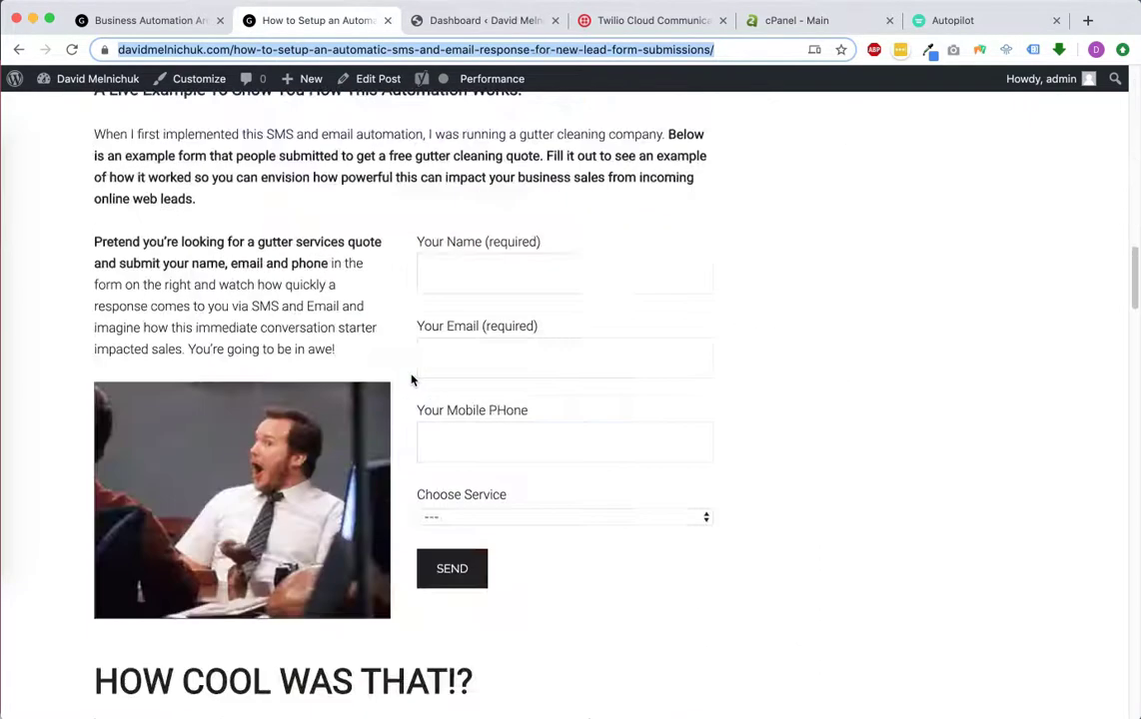
{"action": "scroll", "coordinate": [413, 378], "scroll_direction": "up", "scroll_amount": 2}
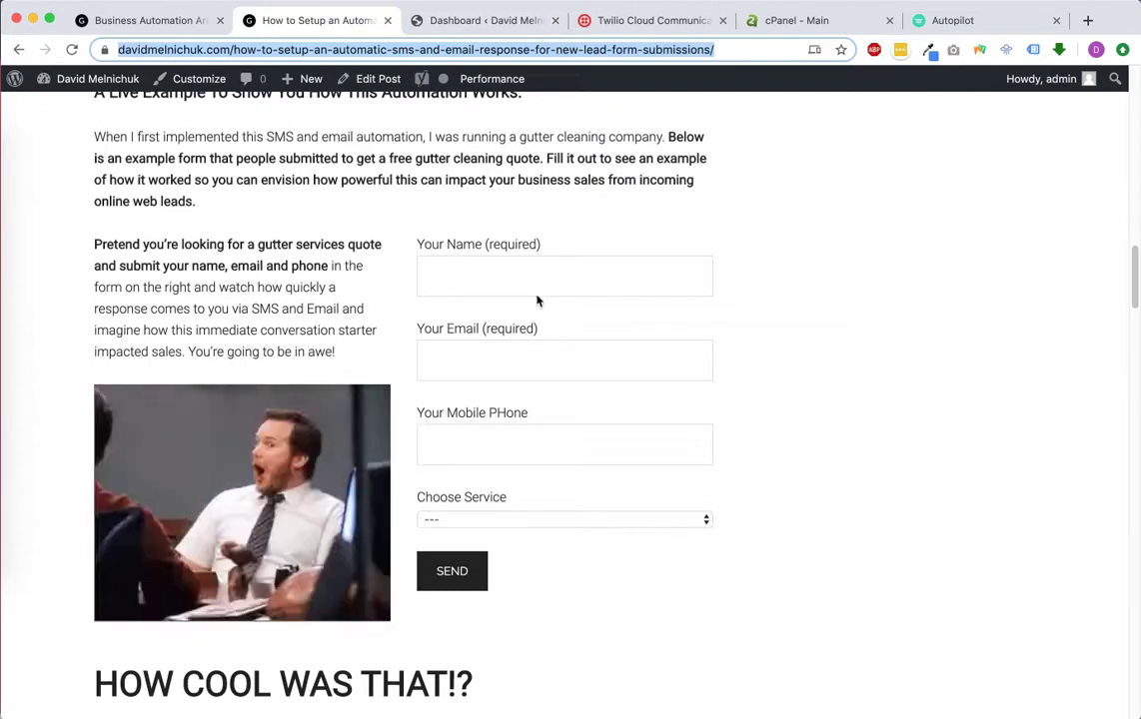
{"action": "left_click", "coordinate": [149, 220]}
{"action": "double_click", "coordinate": [326, 54]}
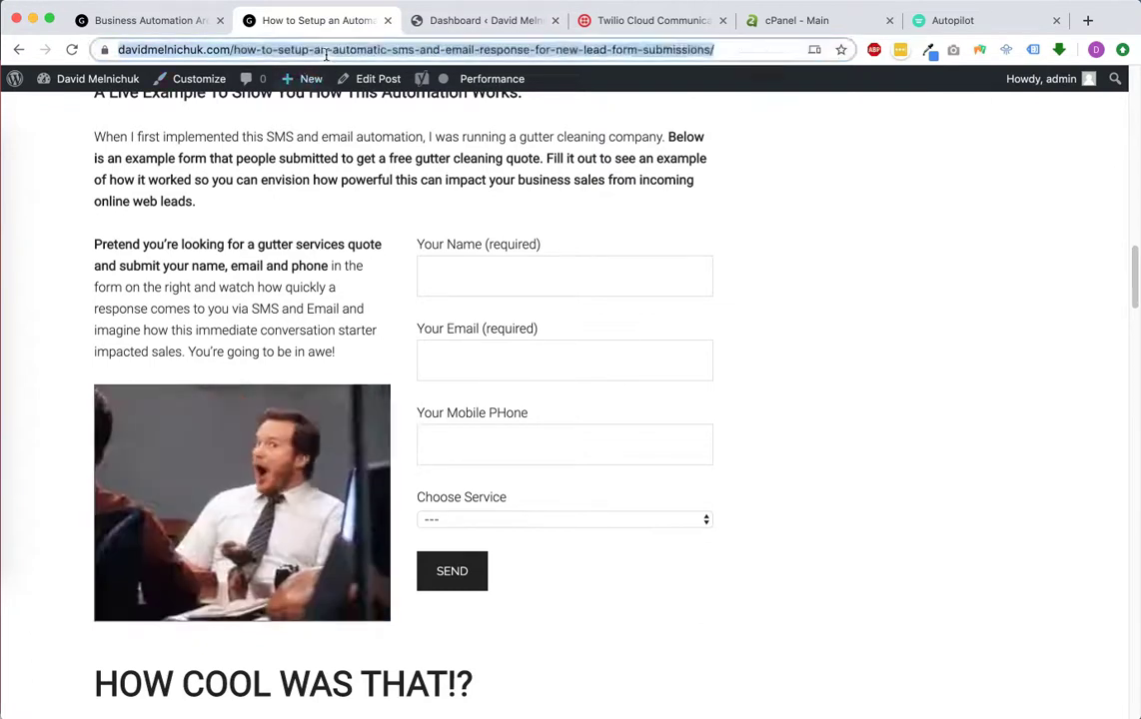
{"action": "key", "text": "super+a"}
{"action": "key", "text": "cmd+c"}
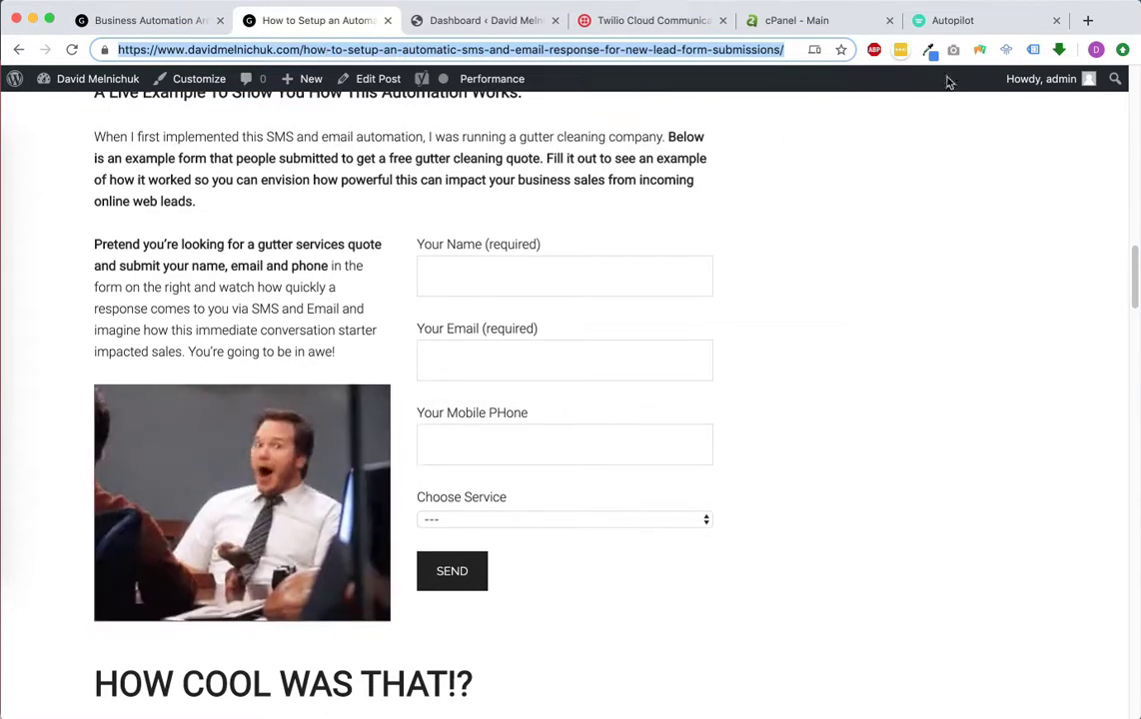
{"action": "left_click", "coordinate": [959, 18]}
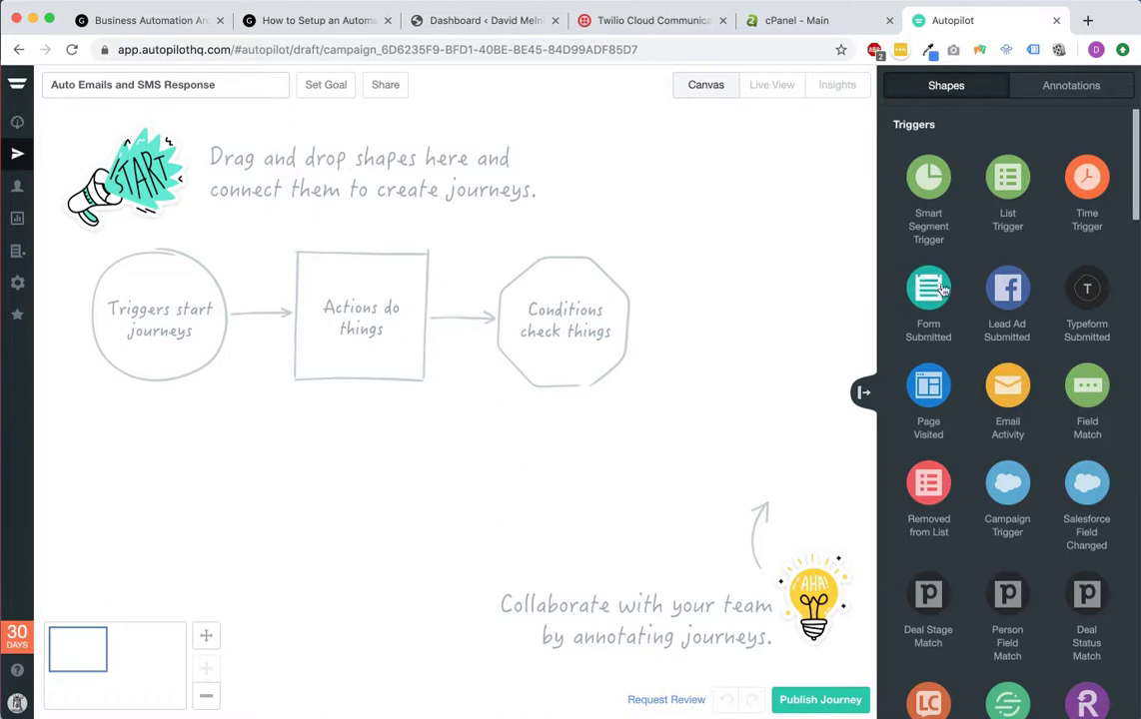
Step: Add a Form Submitted trigger tracking 'Example Gutter Quote' at the article URL and scan for forms
{"action": "left_click_drag", "start_coordinate": [930, 294], "coordinate": [160, 311]}
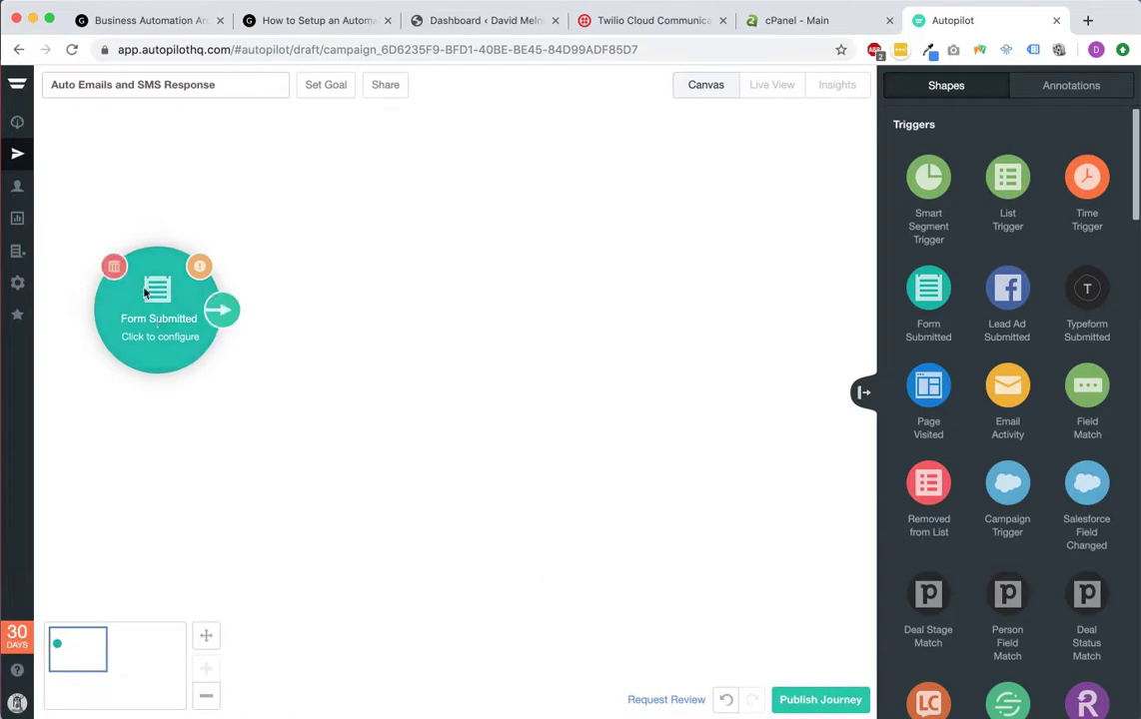
{"action": "left_click", "coordinate": [168, 312]}
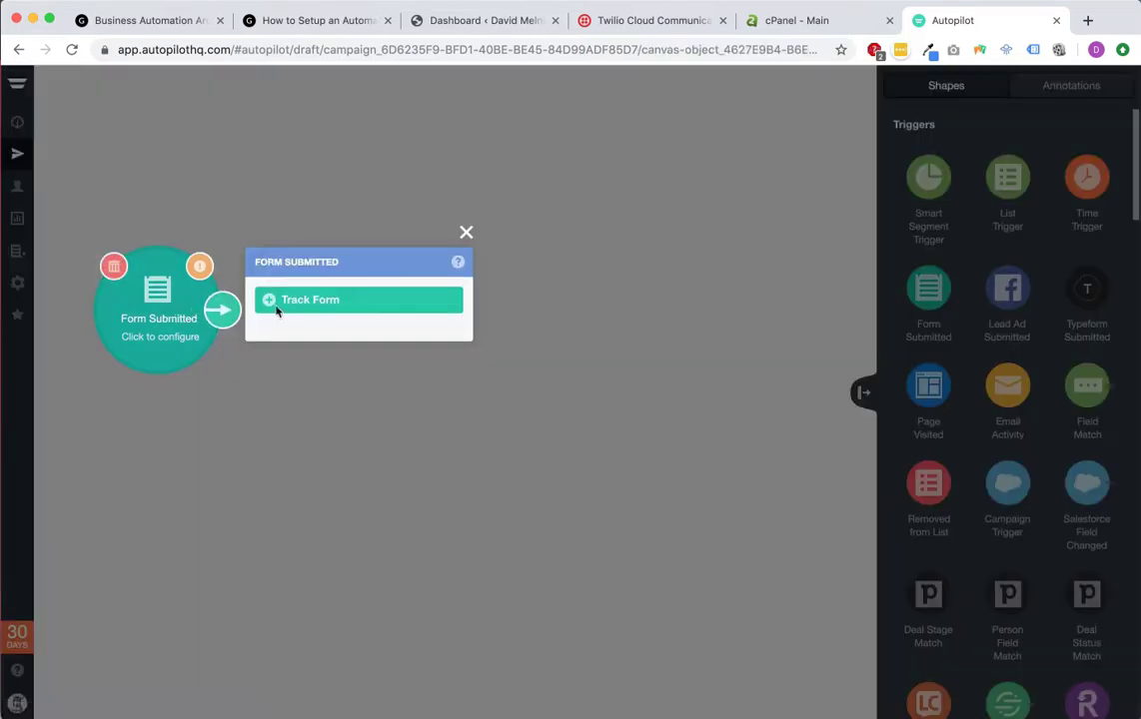
{"action": "left_click", "coordinate": [314, 310]}
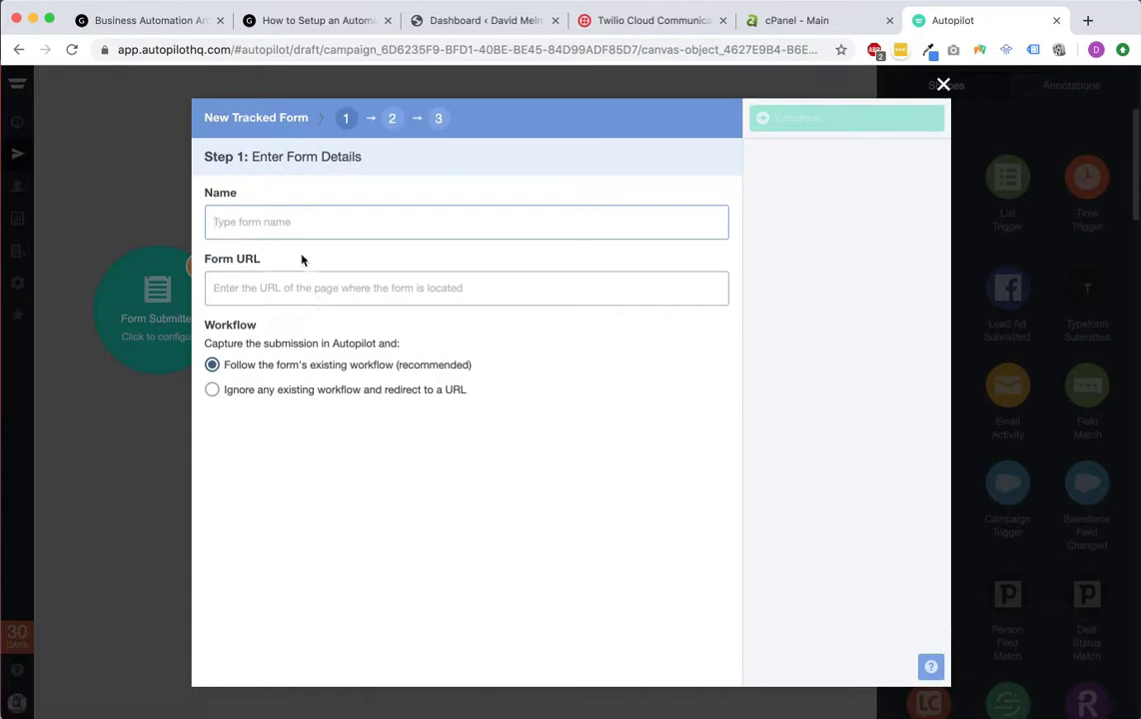
{"action": "type", "text": "Example Gutter Quote"}
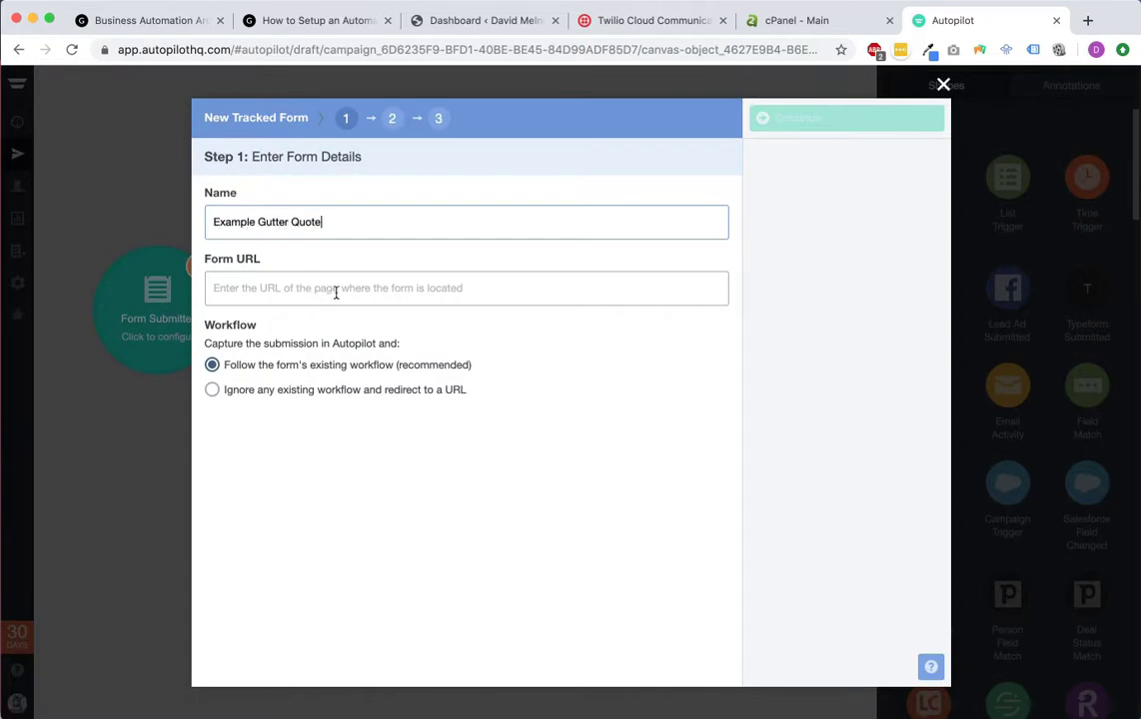
{"action": "left_click", "coordinate": [355, 287]}
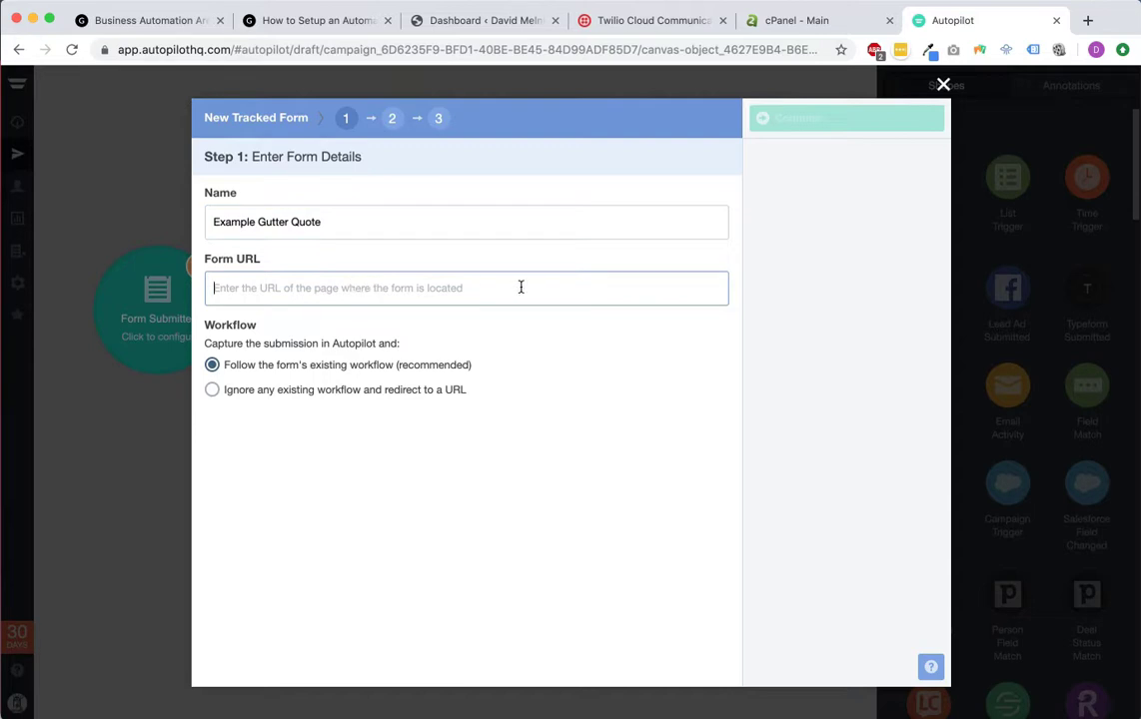
{"action": "key", "text": "cmd+v"}
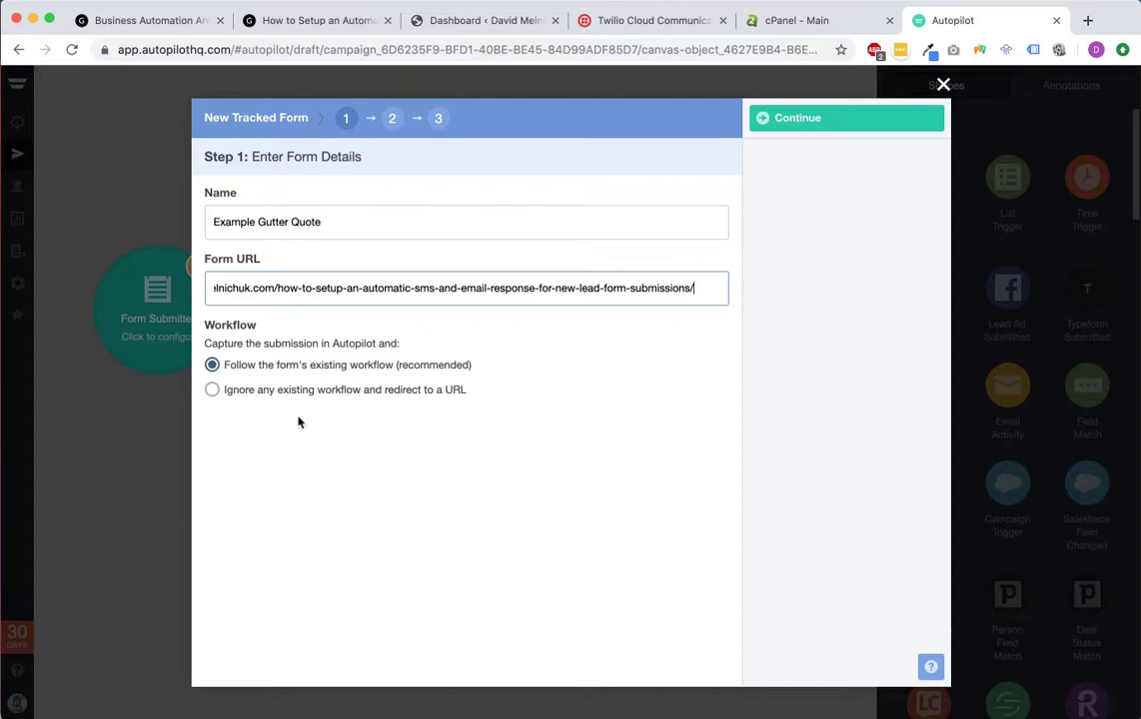
{"action": "left_click", "coordinate": [810, 118]}
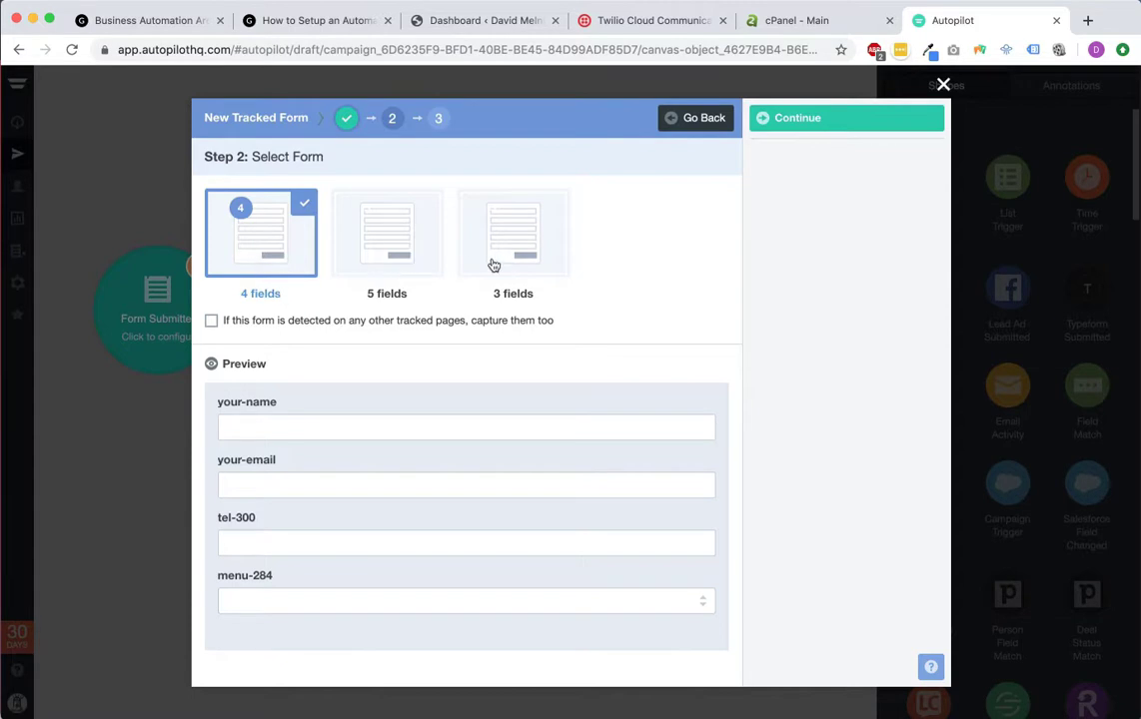
Step: Preview the detected 5-field and 3-field forms and compare them with the article's gutter form
{"action": "left_click", "coordinate": [375, 241]}
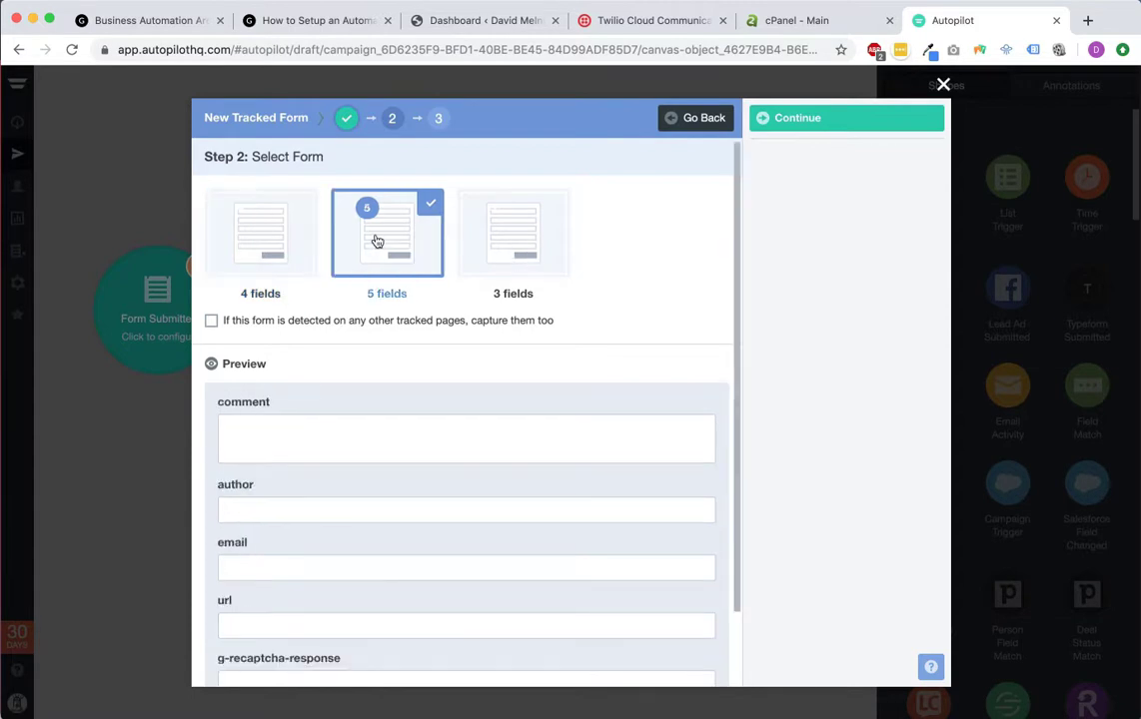
{"action": "left_click", "coordinate": [517, 254]}
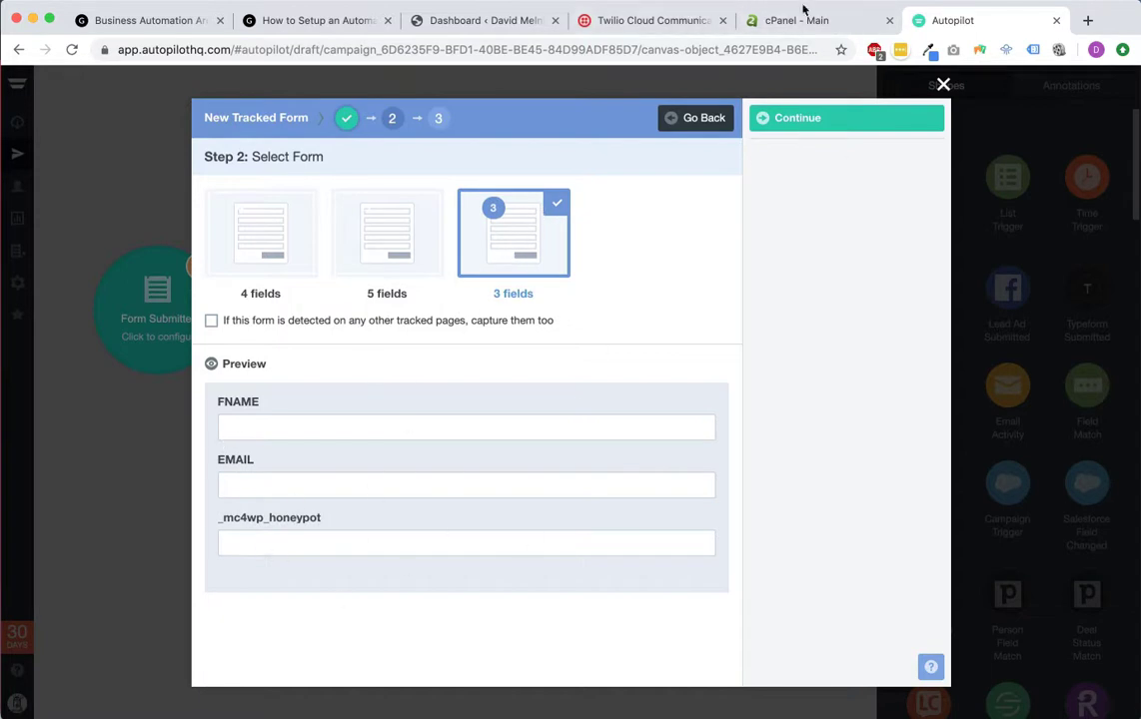
{"action": "left_click", "coordinate": [290, 21]}
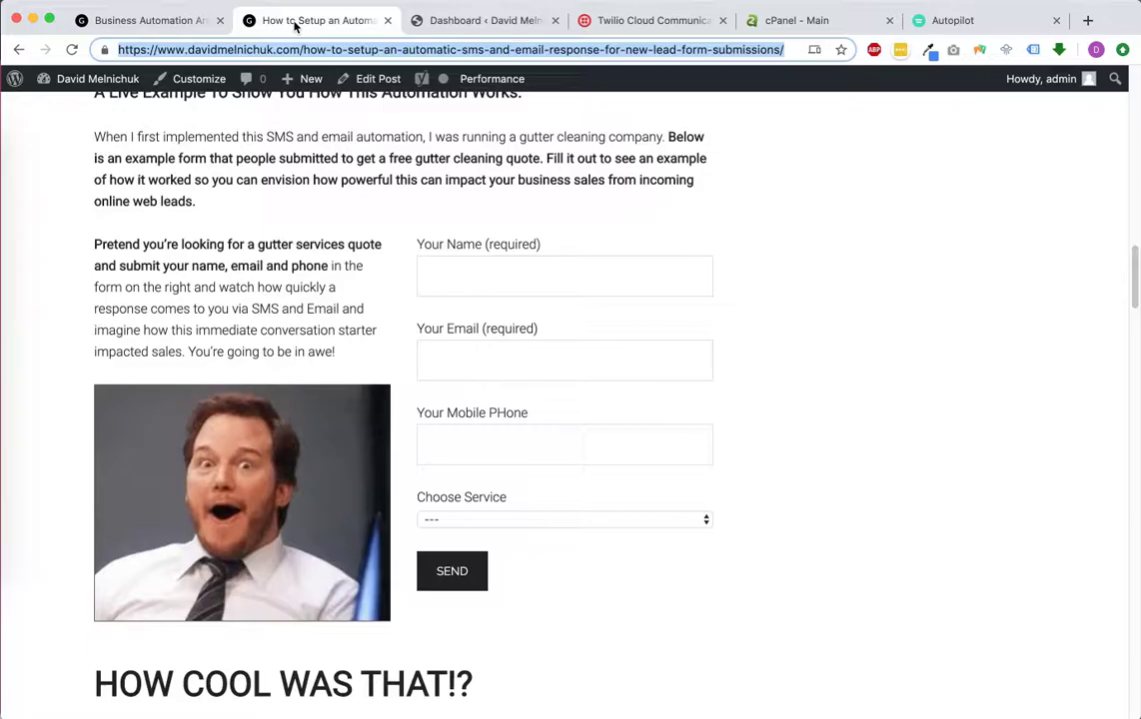
{"action": "scroll", "coordinate": [971, 311], "scroll_direction": "up", "scroll_amount": 17}
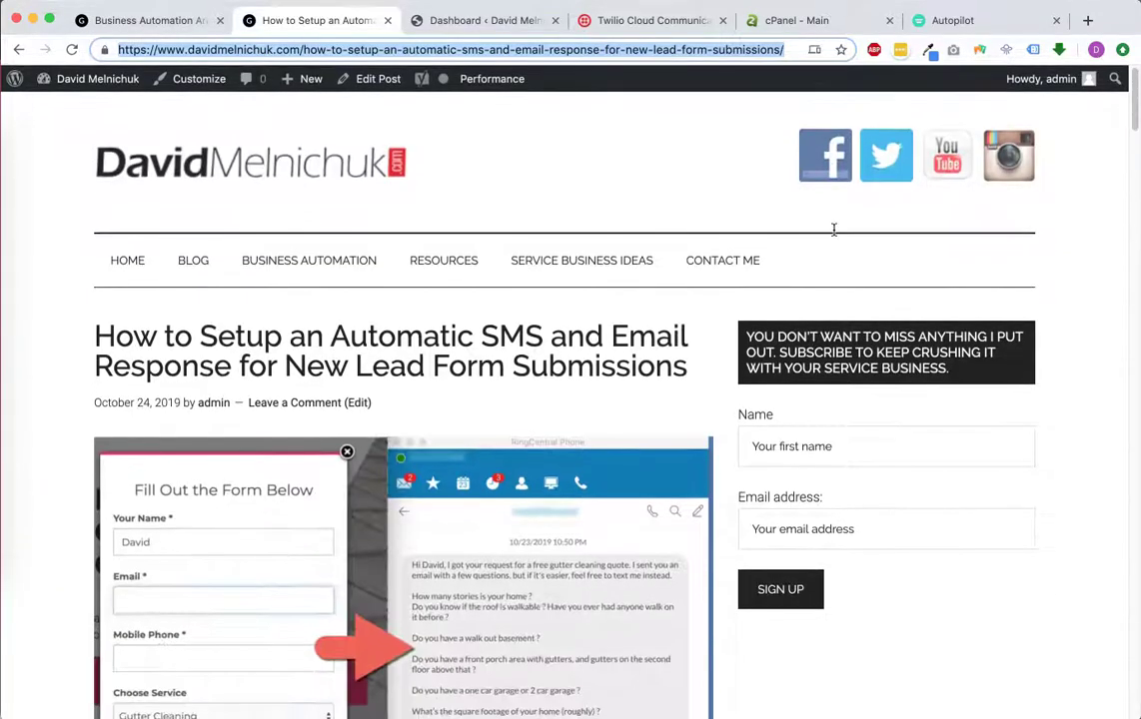
{"action": "left_click", "coordinate": [931, 24]}
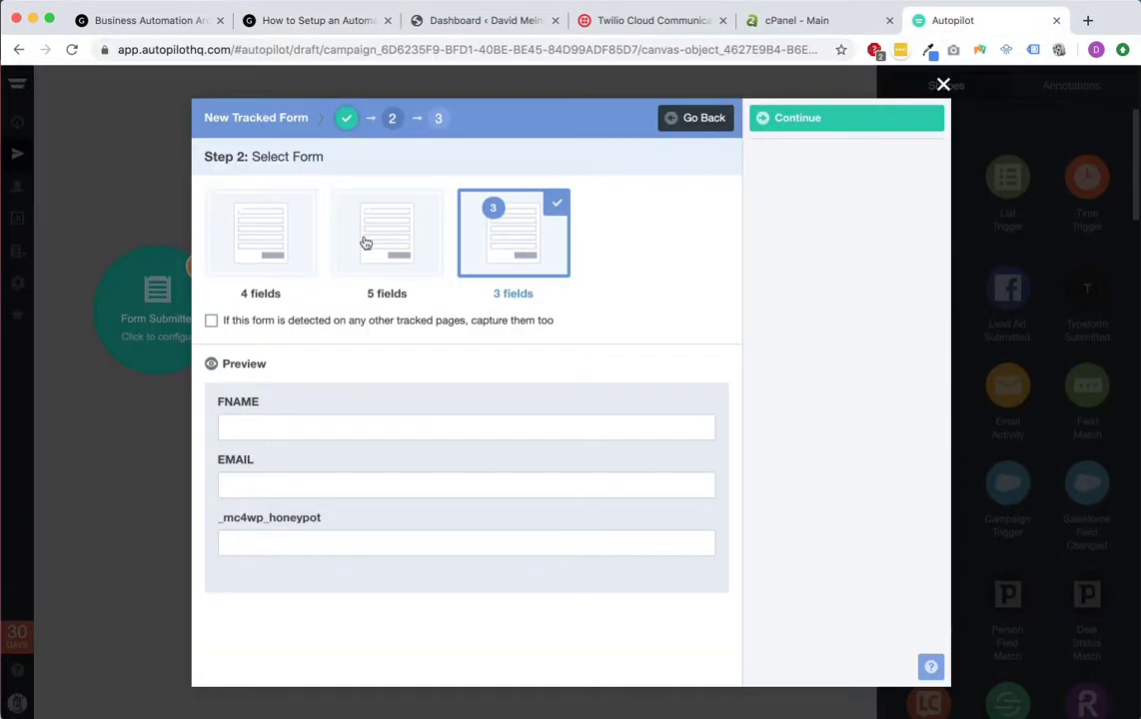
{"action": "left_click", "coordinate": [365, 243]}
{"action": "scroll", "coordinate": [370, 412], "scroll_direction": "down", "scroll_amount": 2}
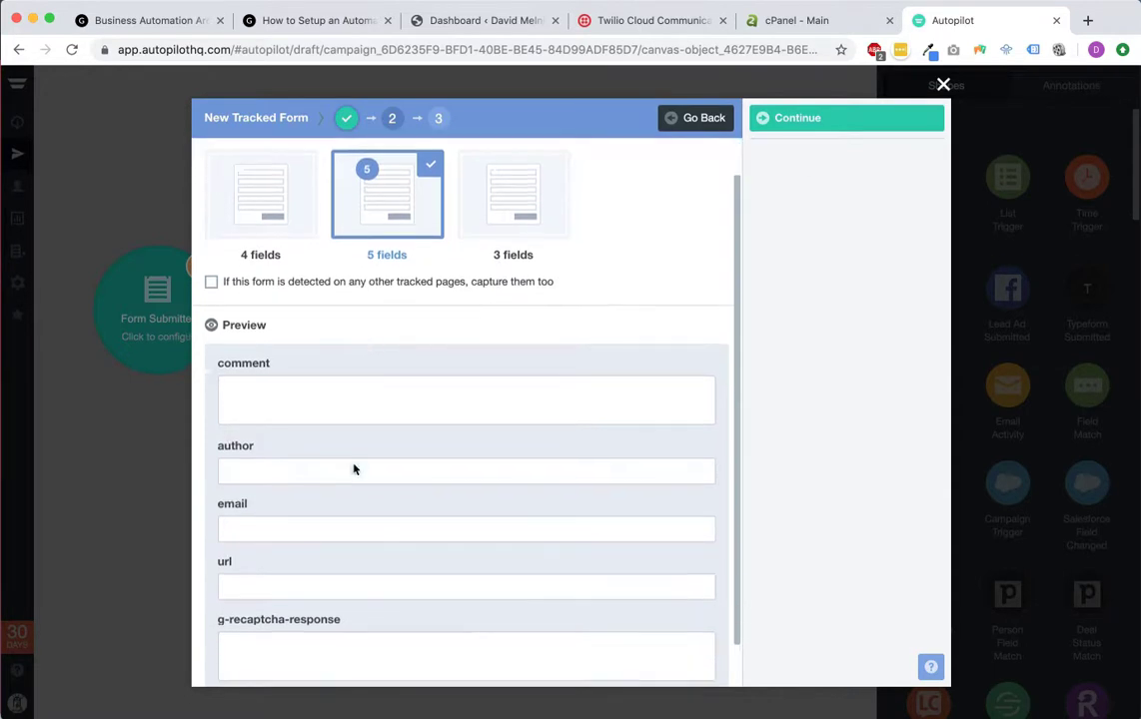
Step: Recheck the article's gutter form, choose the 4-field form, and view the article again
{"action": "left_click", "coordinate": [505, 22]}
{"action": "left_click", "coordinate": [297, 19]}
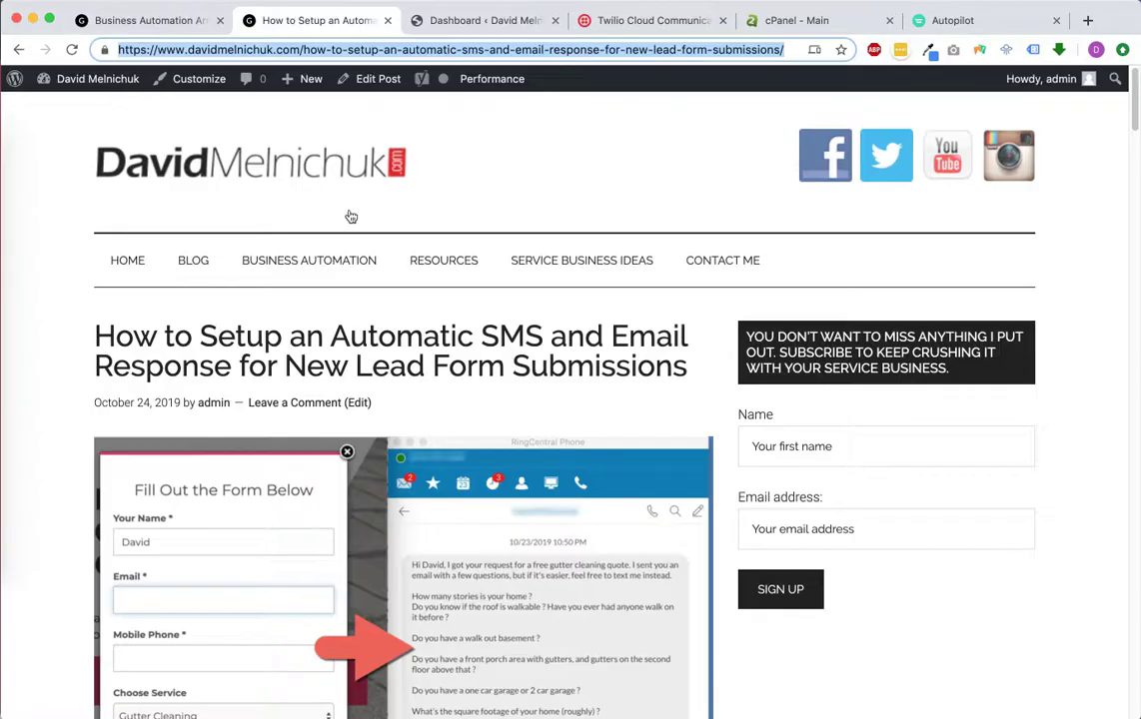
{"action": "scroll", "coordinate": [398, 349], "scroll_direction": "down", "scroll_amount": 20}
{"action": "scroll", "coordinate": [398, 352], "scroll_direction": "up", "scroll_amount": 3}
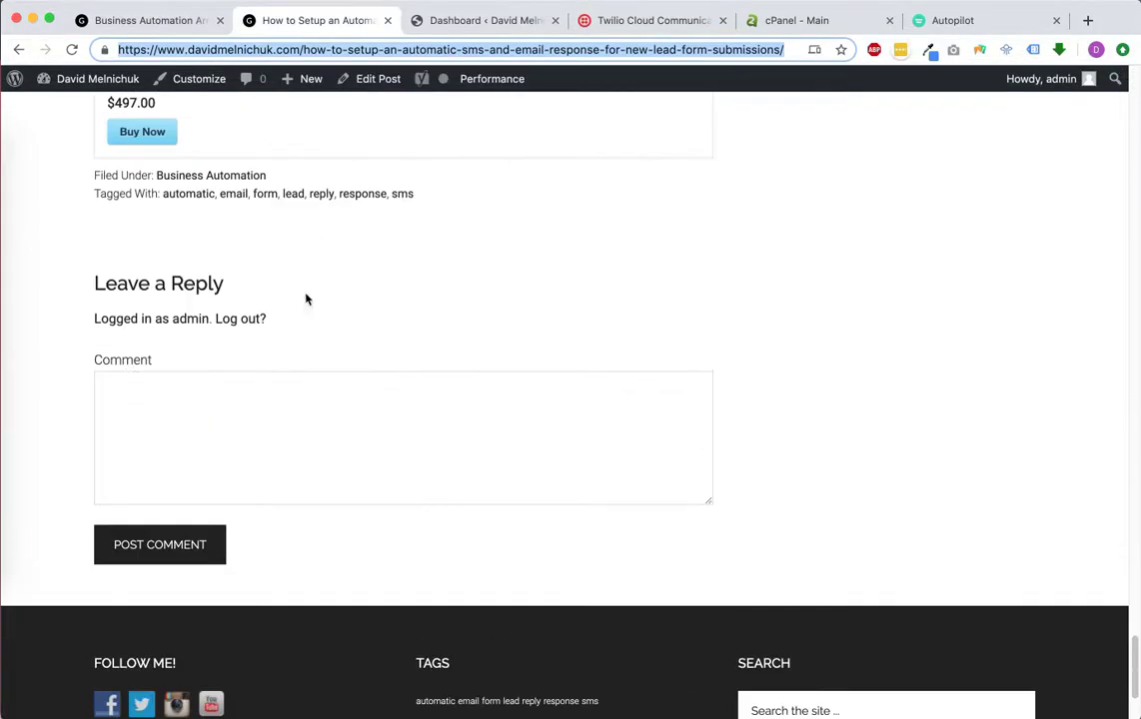
{"action": "scroll", "coordinate": [361, 260], "scroll_direction": "up", "scroll_amount": 20}
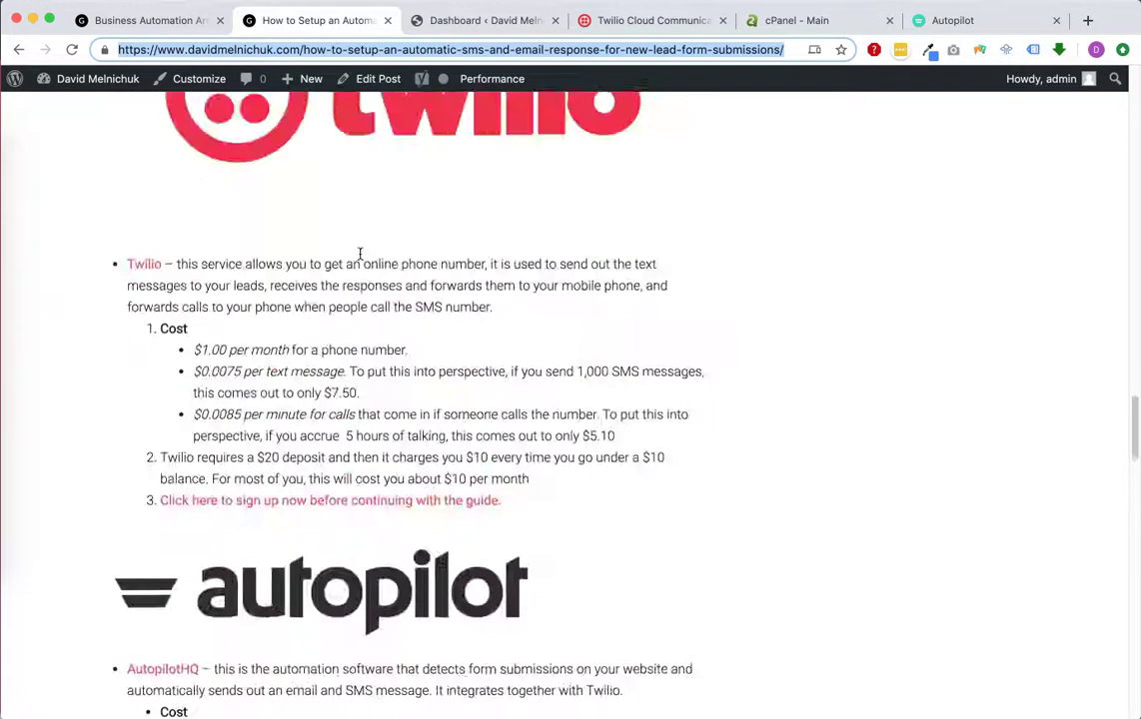
{"action": "scroll", "coordinate": [360, 258], "scroll_direction": "down", "scroll_amount": 15}
{"action": "scroll", "coordinate": [361, 259], "scroll_direction": "up", "scroll_amount": 4}
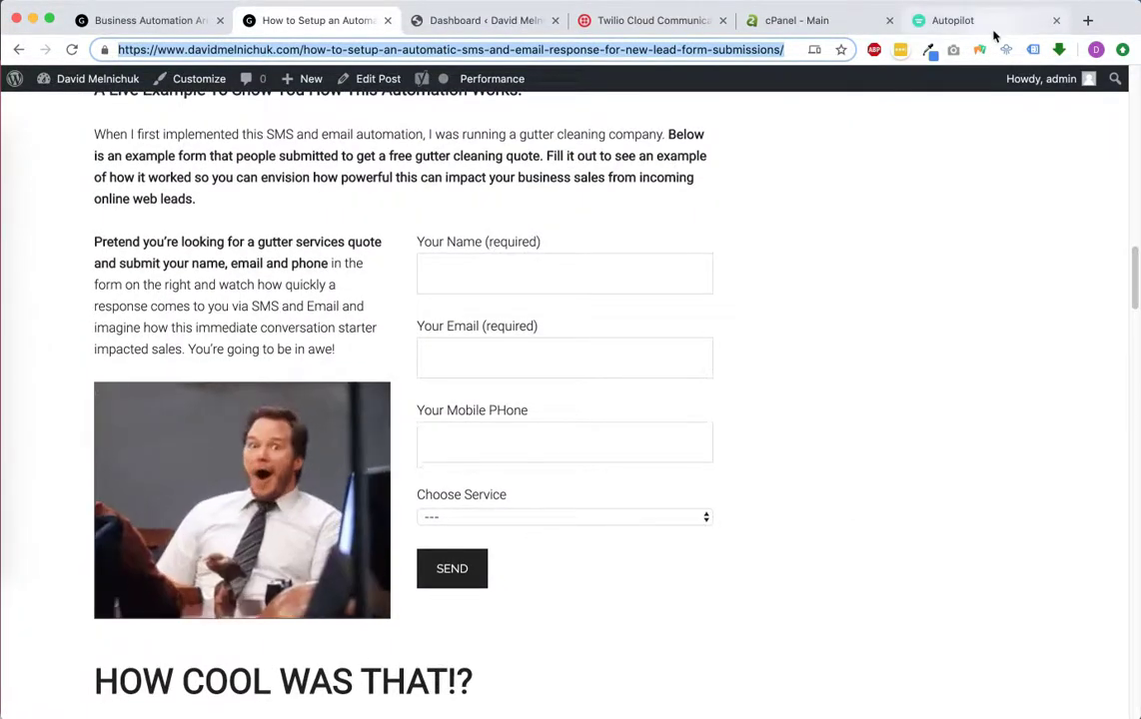
{"action": "left_click", "coordinate": [950, 20]}
{"action": "left_click", "coordinate": [224, 207]}
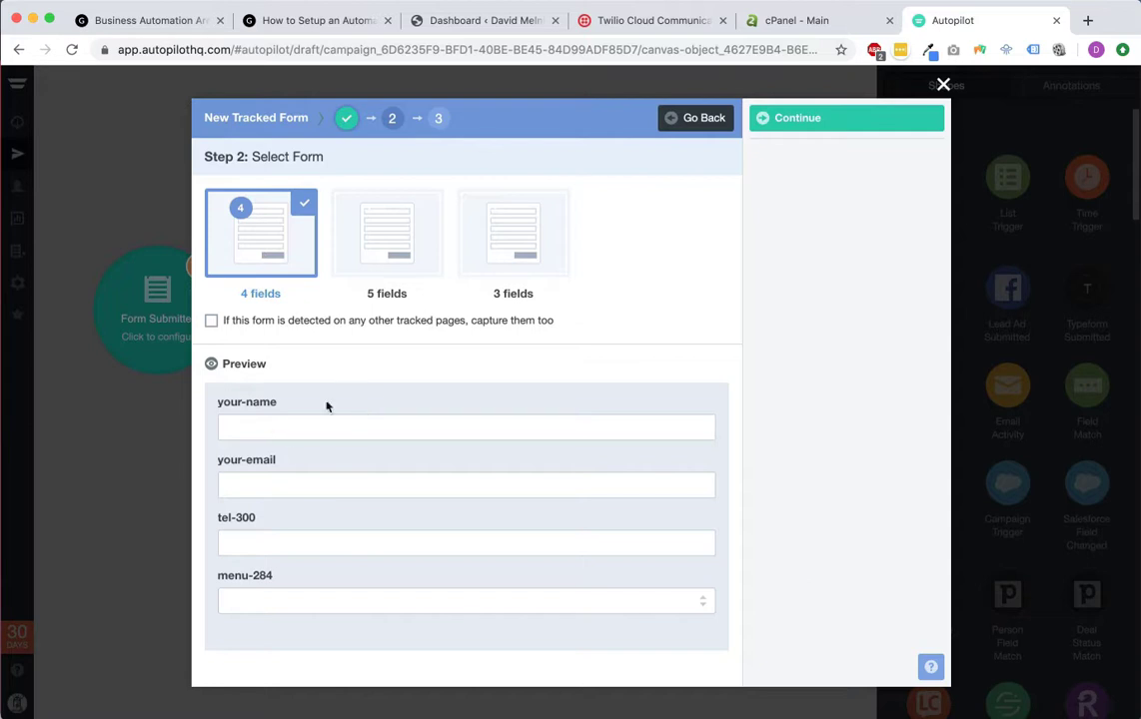
{"action": "left_click", "coordinate": [309, 20]}
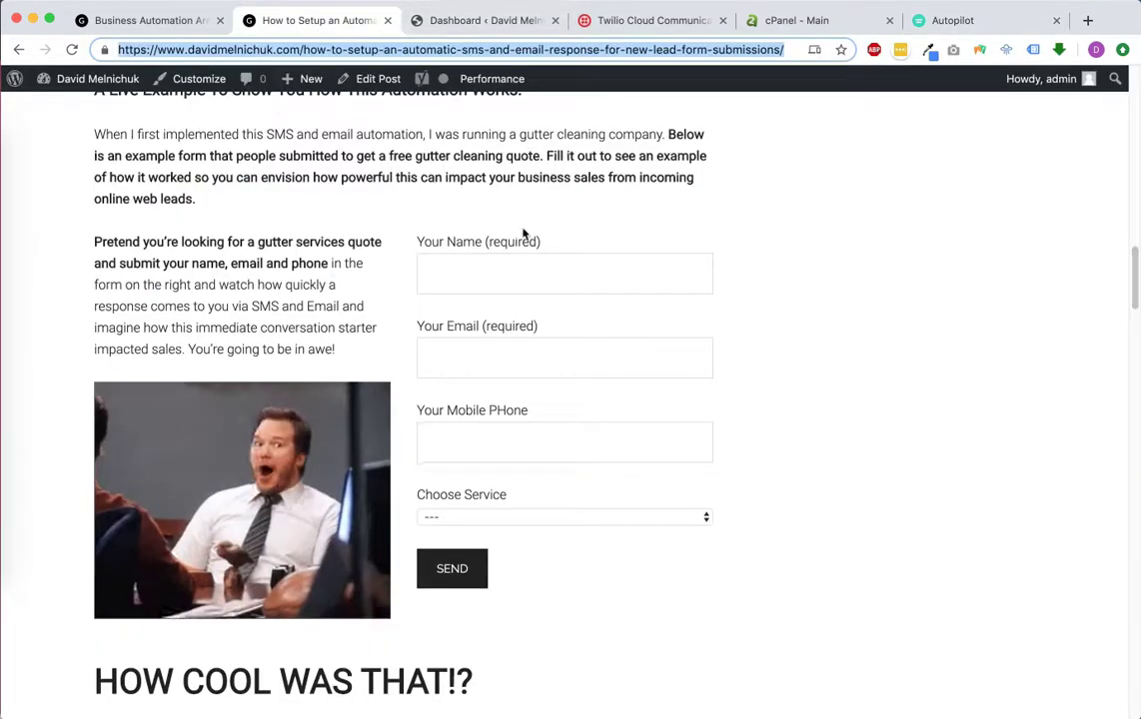
Step: Move the Autopilot tab beside the article and compare the form fields with the tracked form
{"action": "left_click_drag", "start_coordinate": [936, 20], "coordinate": [470, 20]}
{"action": "left_click", "coordinate": [310, 20]}
{"action": "left_click", "coordinate": [442, 354]}
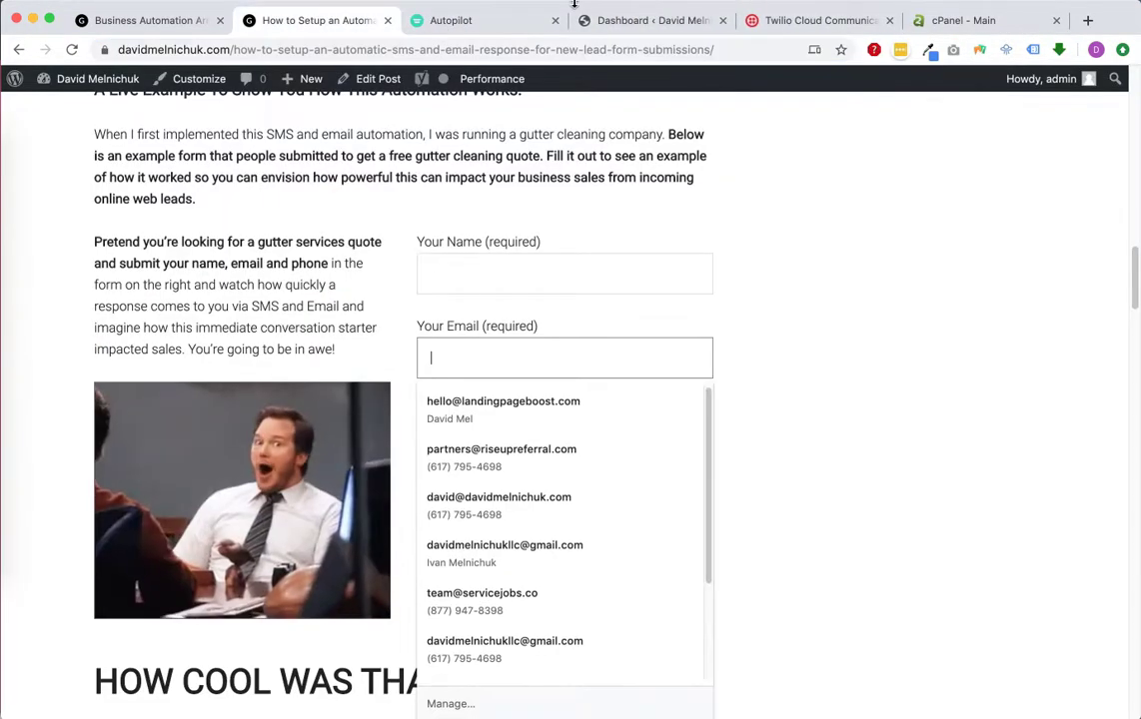
{"action": "left_click", "coordinate": [496, 22]}
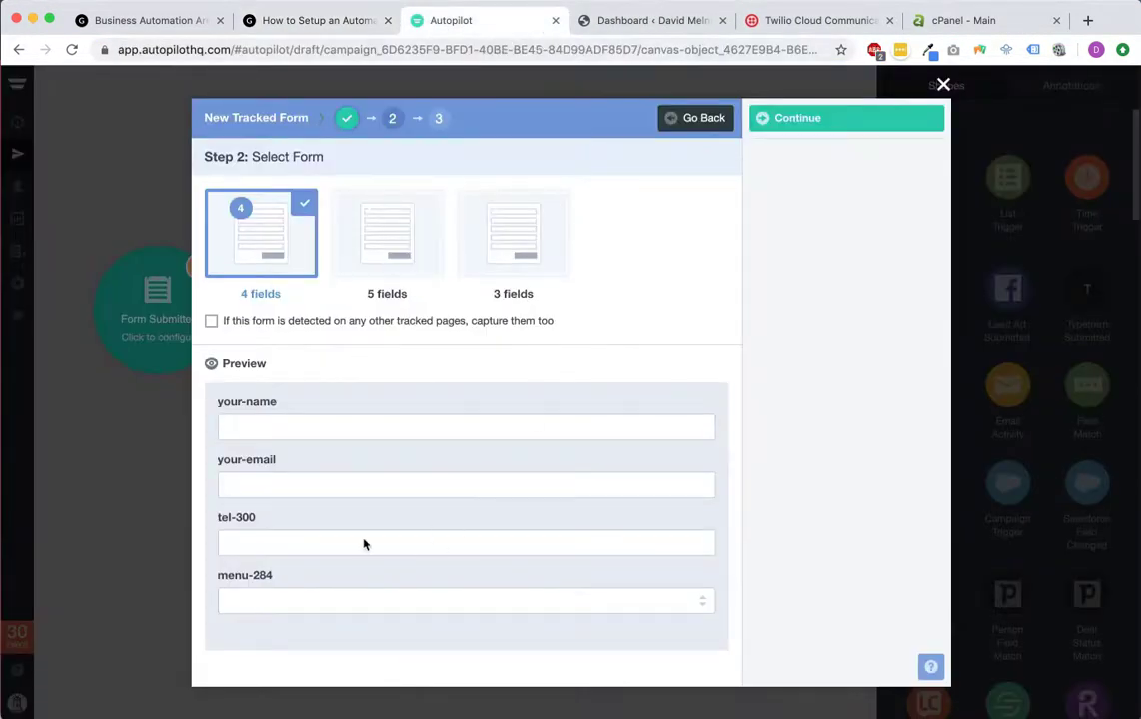
{"action": "left_click", "coordinate": [334, 21]}
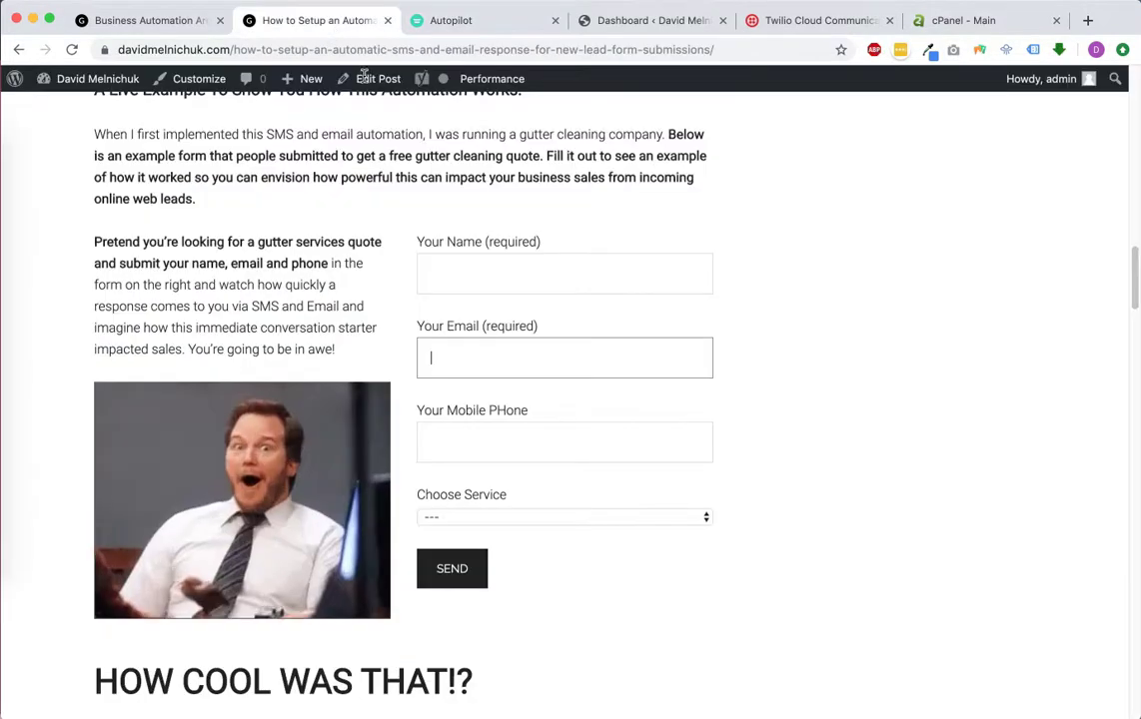
{"action": "left_click", "coordinate": [462, 20]}
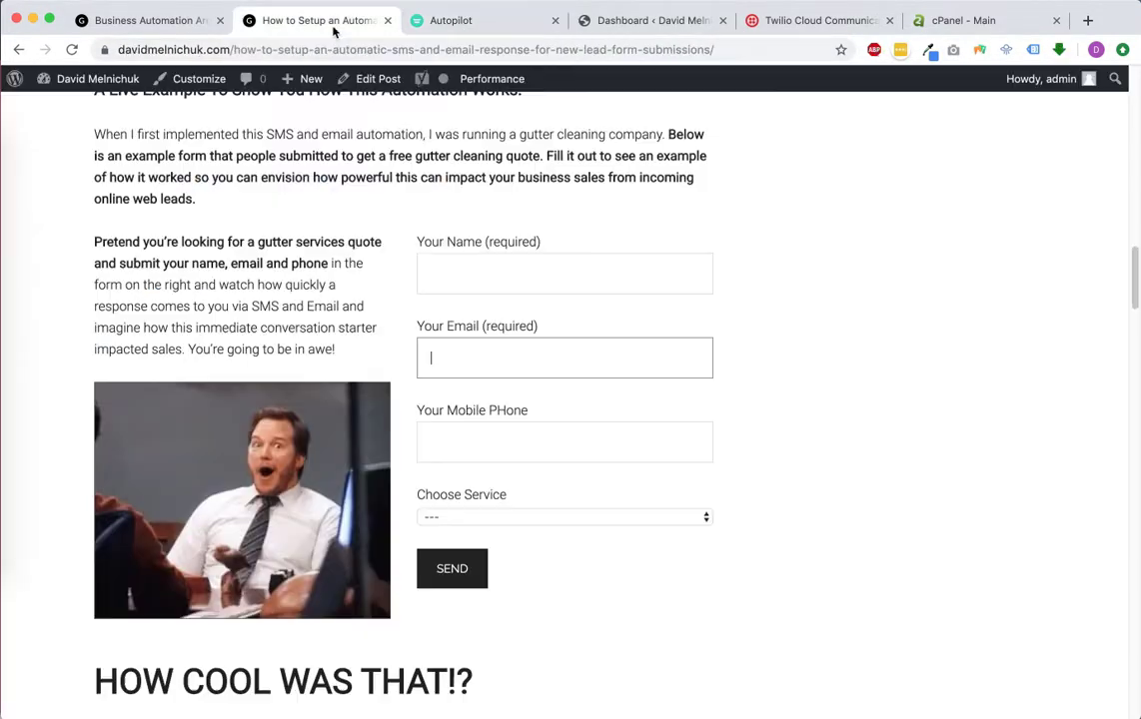
{"action": "left_click", "coordinate": [369, 22]}
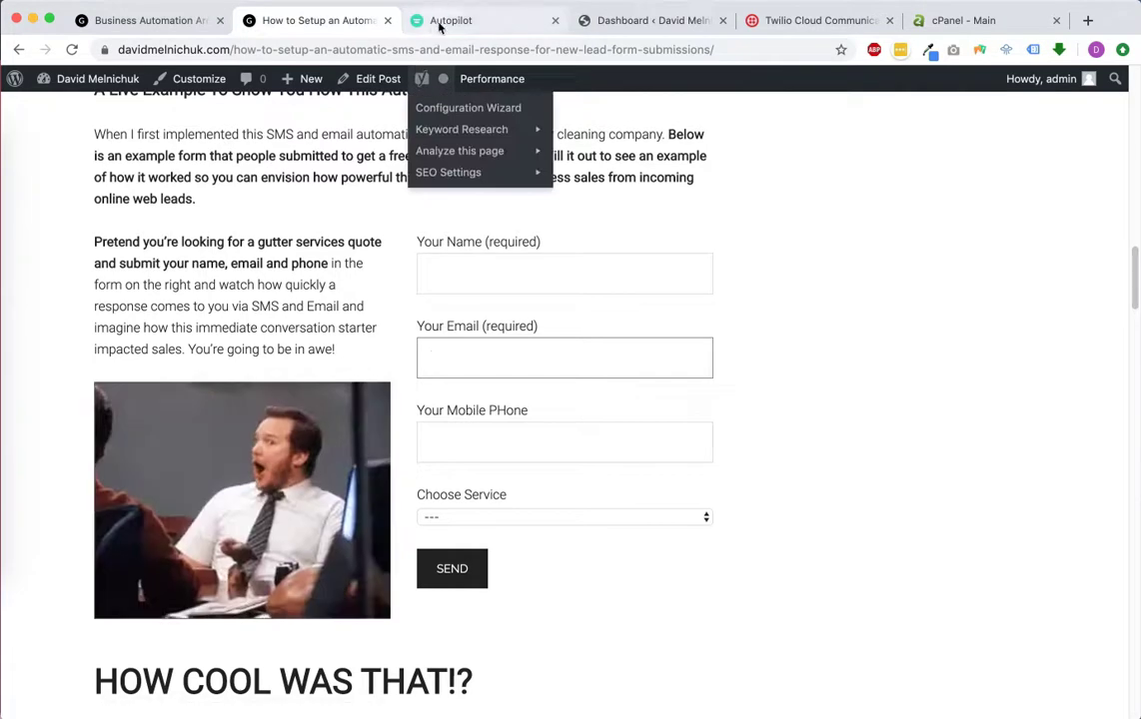
{"action": "left_click", "coordinate": [439, 21]}
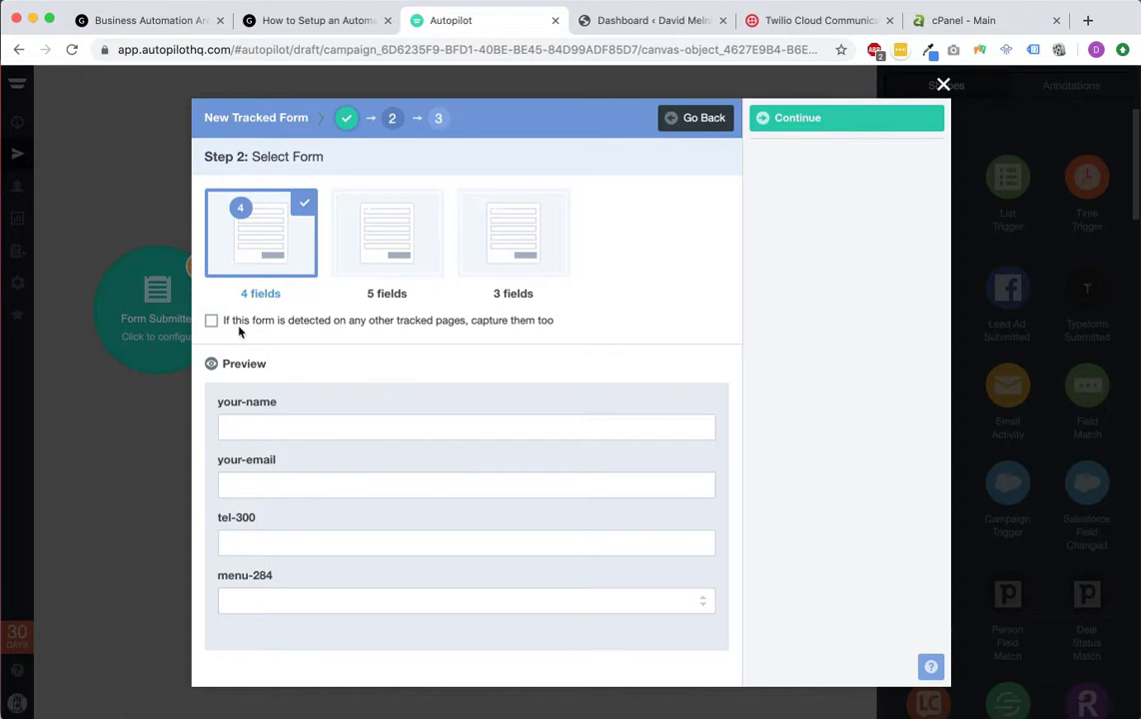
Step: Leave capturing on other pages unchecked and continue to field mapping for the 4-field form
{"action": "left_click", "coordinate": [212, 322]}
{"action": "left_click", "coordinate": [212, 320]}
{"action": "left_click", "coordinate": [849, 119]}
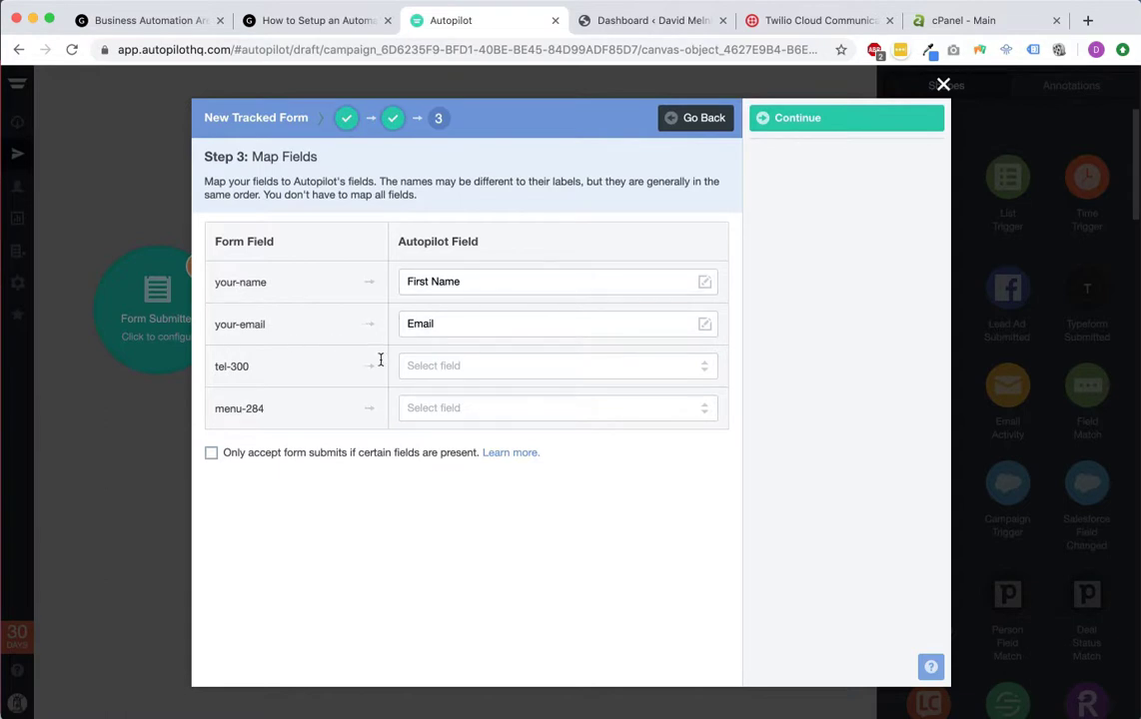
Step: Map the tel-300 form field to the Mobile contact field
{"action": "left_click", "coordinate": [496, 363]}
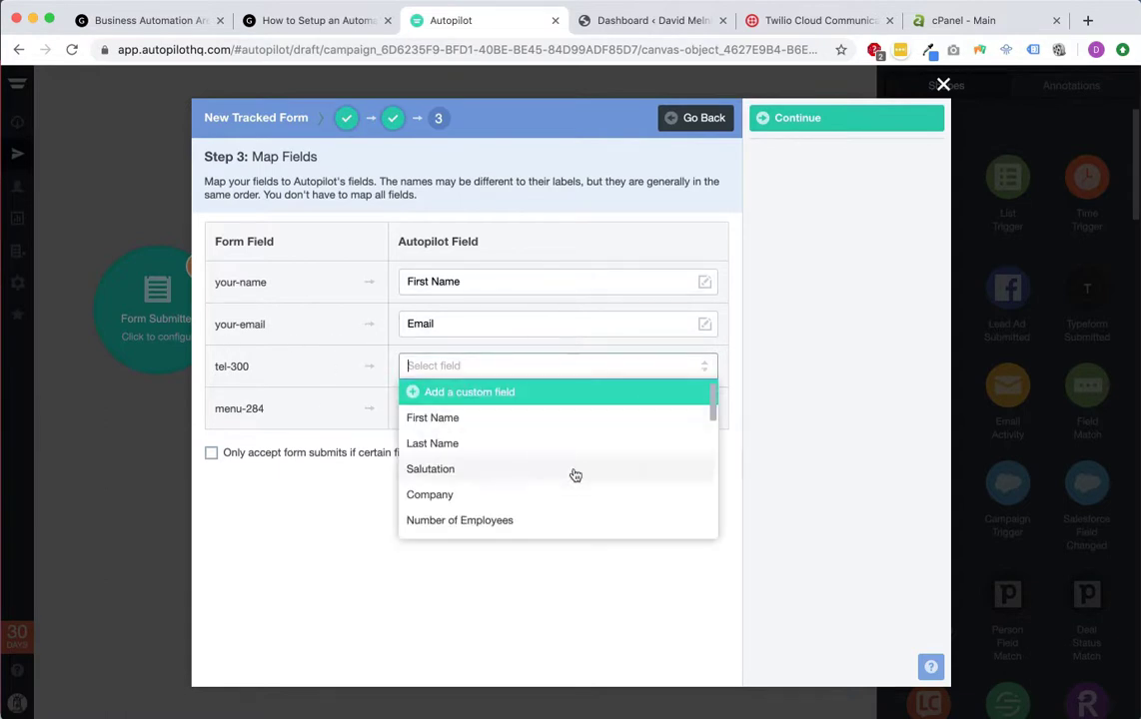
{"action": "type", "text": "te"}
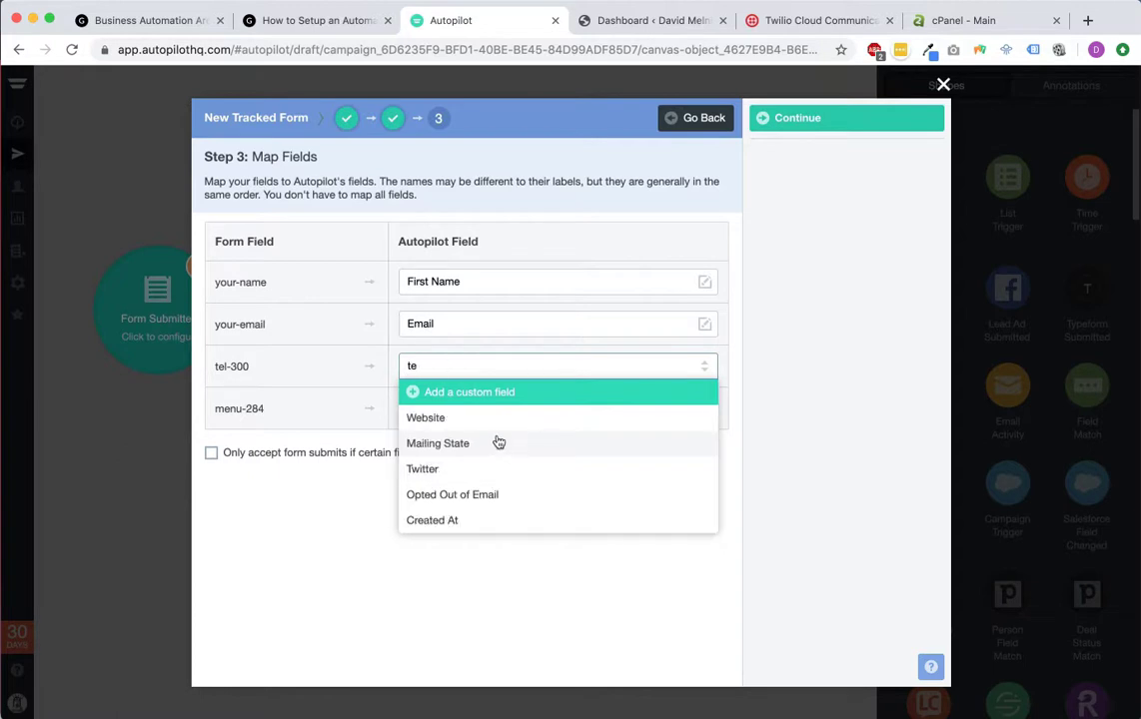
{"action": "key", "text": "BackSpace"}
{"action": "key", "text": "BackSpace"}
{"action": "type", "text": "mo"}
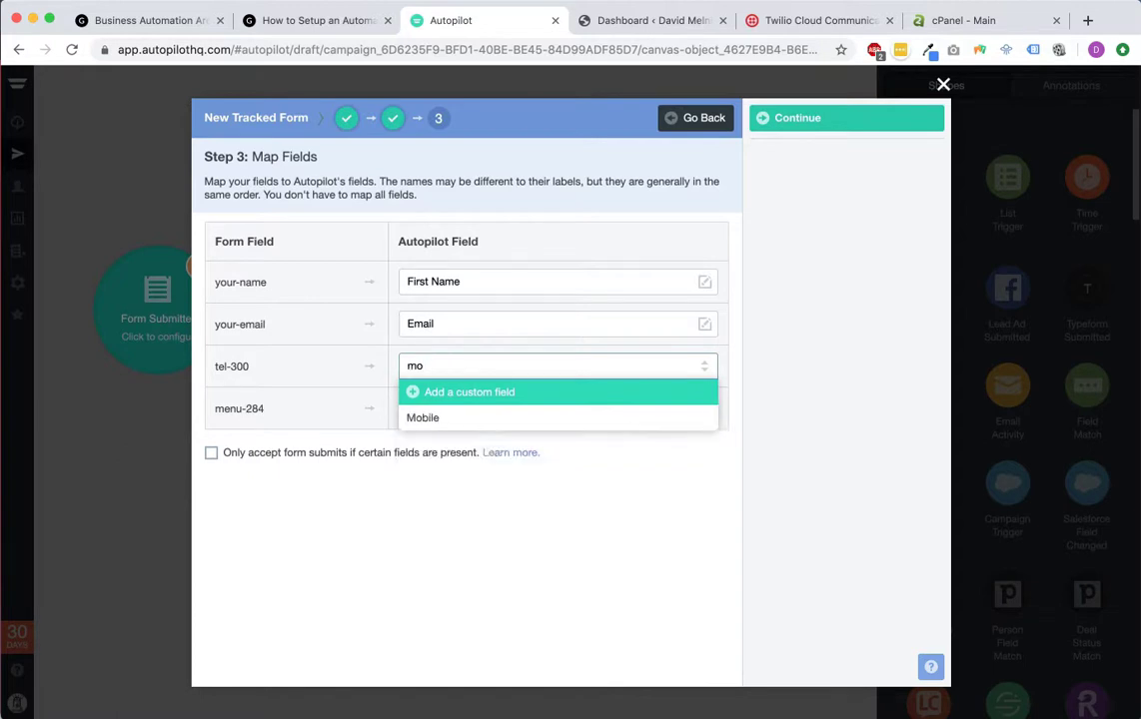
{"action": "left_click", "coordinate": [483, 419]}
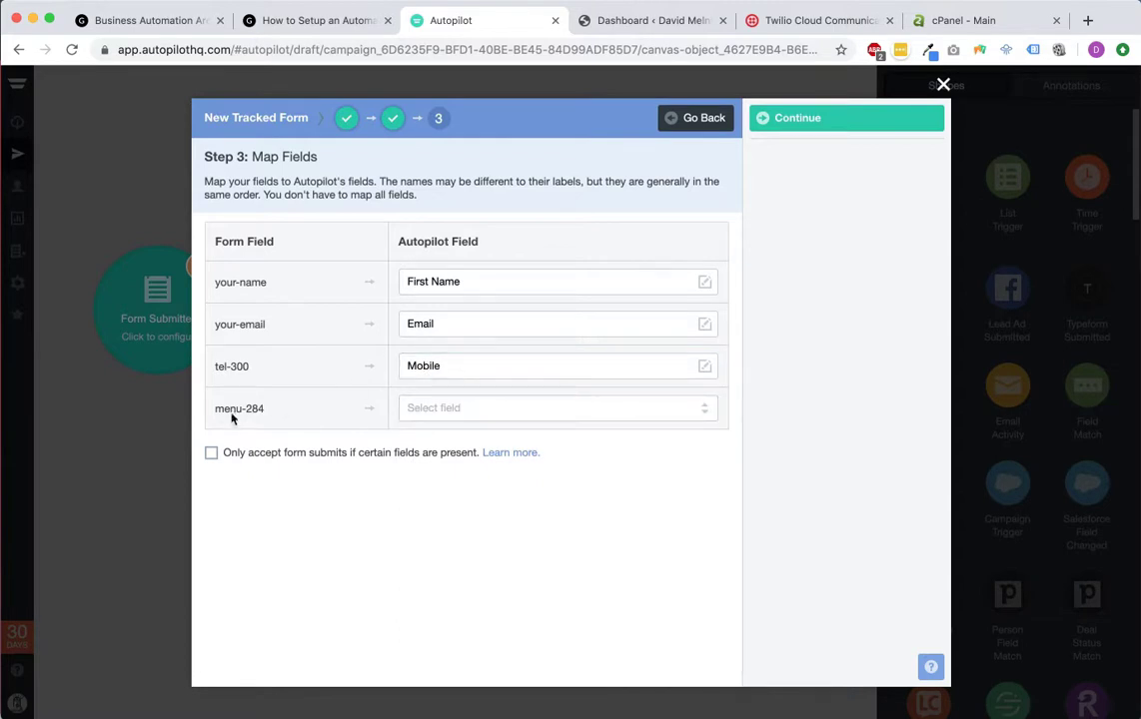
{"action": "left_click", "coordinate": [314, 18]}
{"action": "left_click", "coordinate": [469, 22]}
Step: Map menu-284 to a new custom field 'Services' and attach the finished form to the trigger
{"action": "left_click", "coordinate": [477, 408]}
{"action": "scroll", "coordinate": [477, 505], "scroll_direction": "down", "scroll_amount": 5}
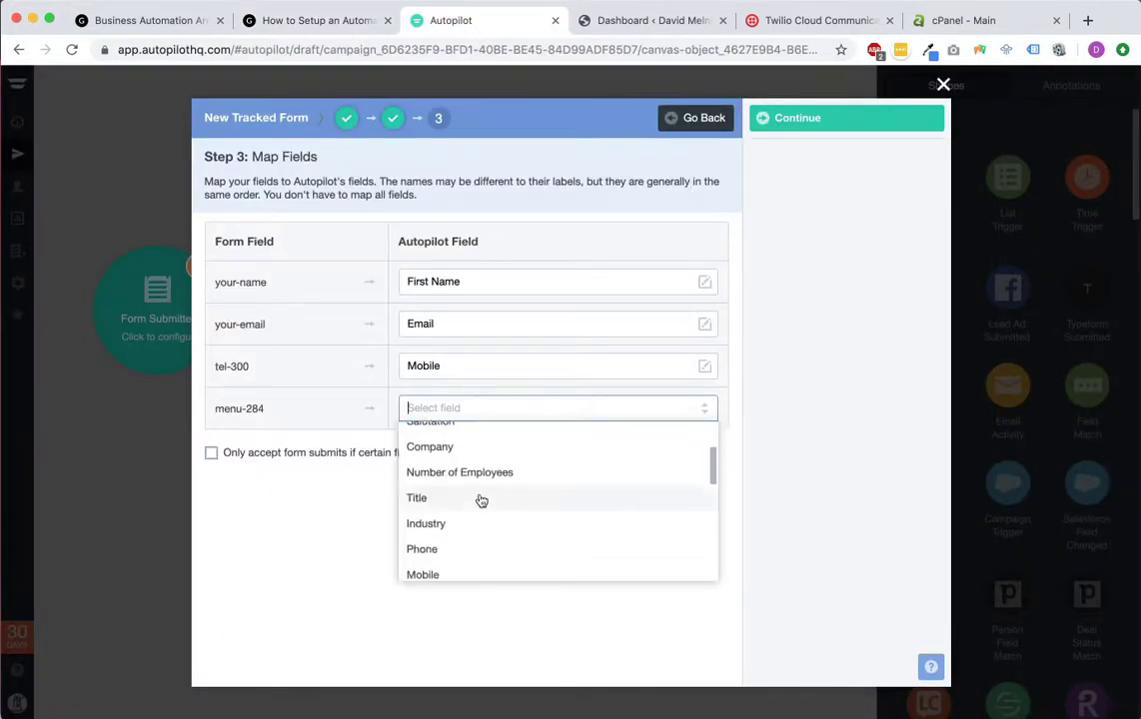
{"action": "scroll", "coordinate": [487, 498], "scroll_direction": "down", "scroll_amount": 6}
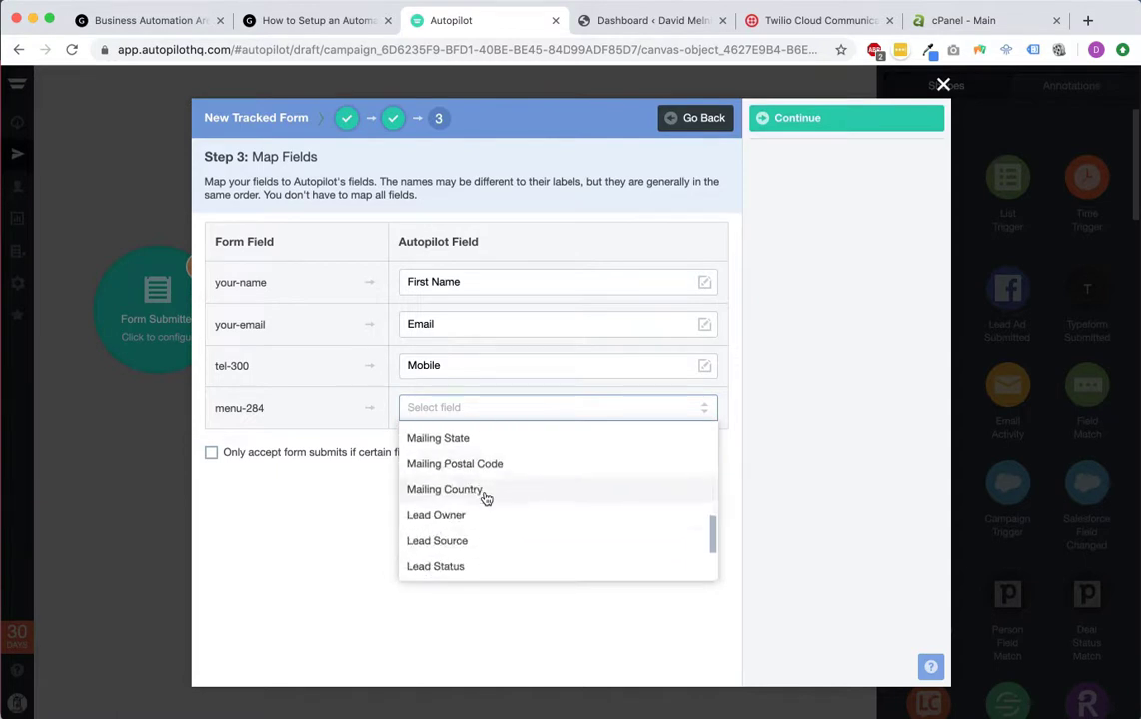
{"action": "scroll", "coordinate": [476, 544], "scroll_direction": "up", "scroll_amount": 5}
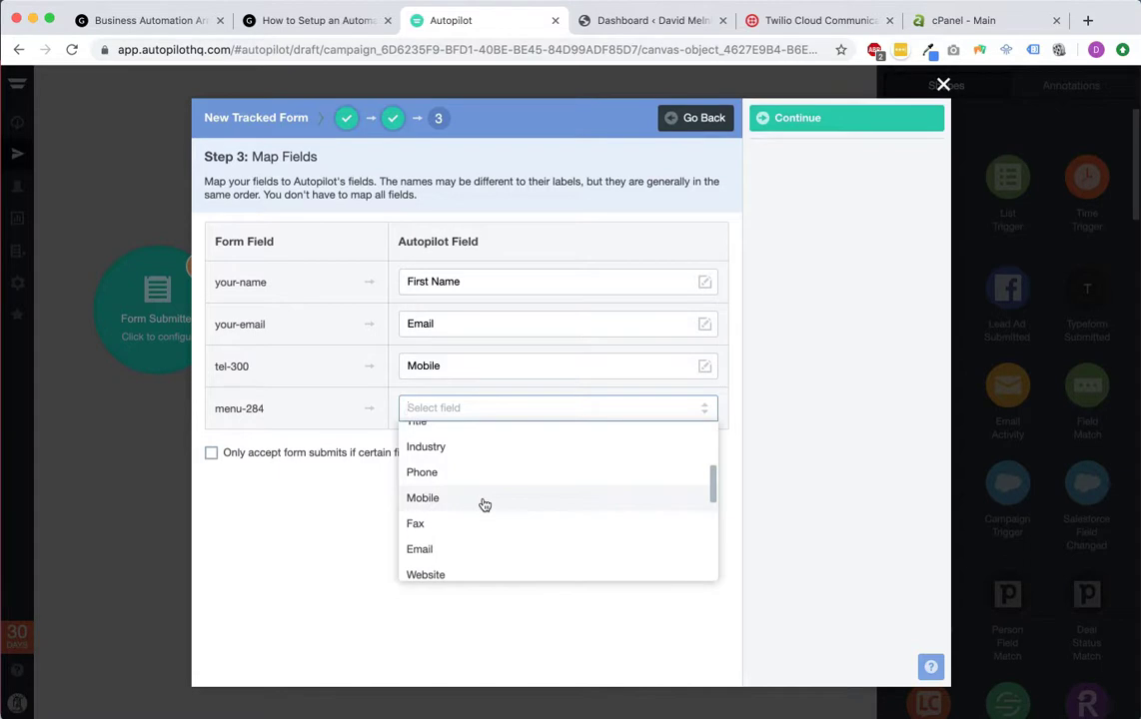
{"action": "scroll", "coordinate": [485, 504], "scroll_direction": "up", "scroll_amount": 3}
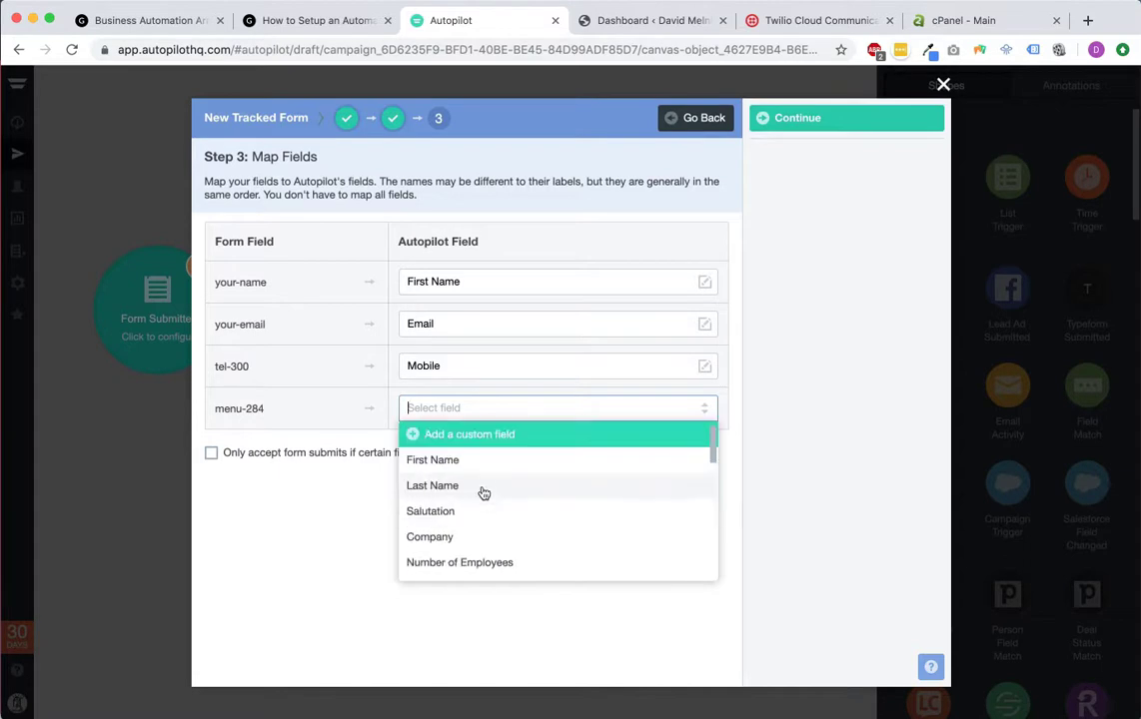
{"action": "left_click", "coordinate": [424, 436]}
{"action": "type", "text": "Services"}
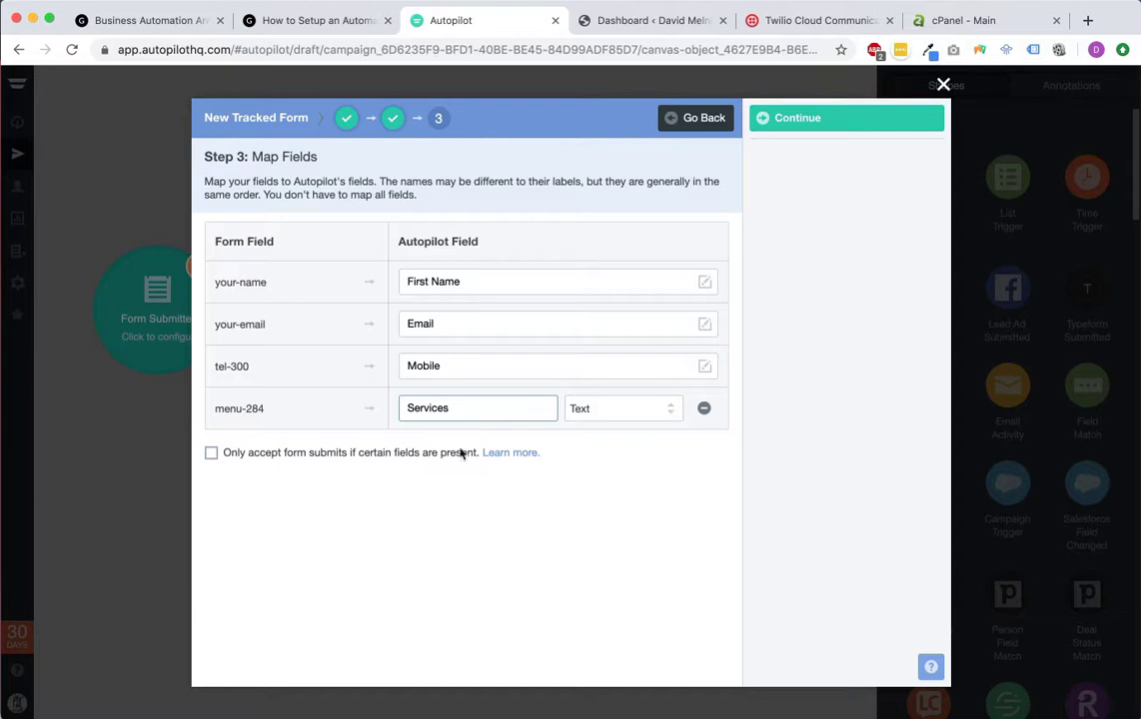
{"action": "left_click", "coordinate": [384, 499]}
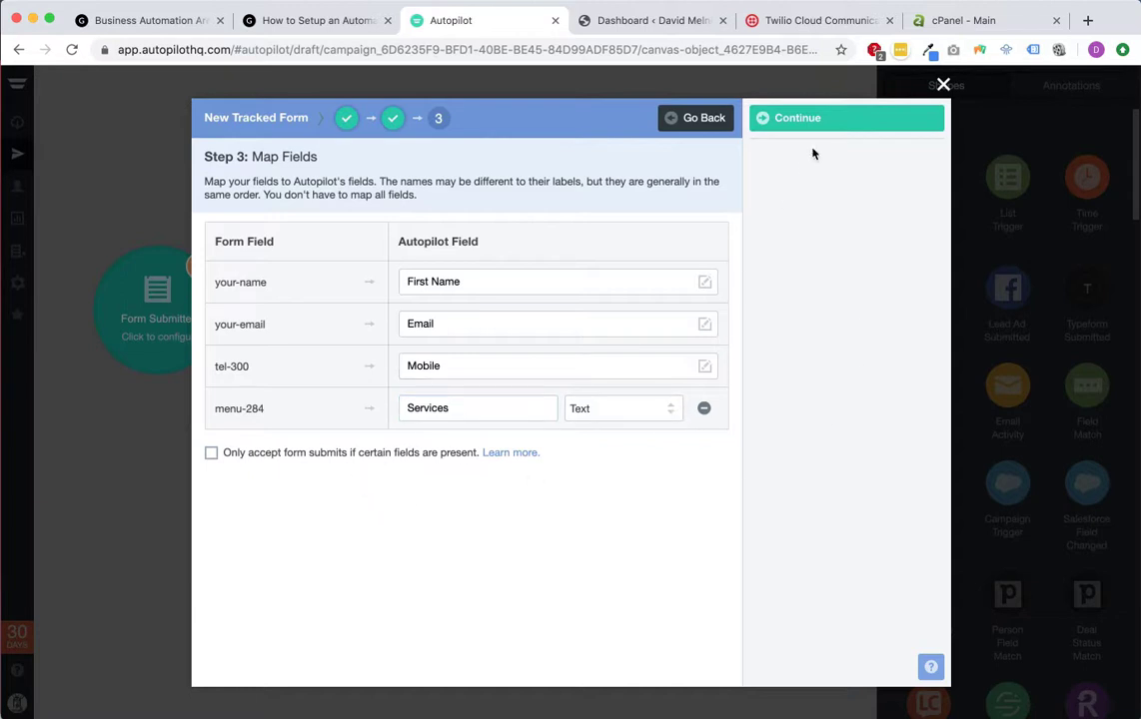
{"action": "left_click", "coordinate": [828, 122]}
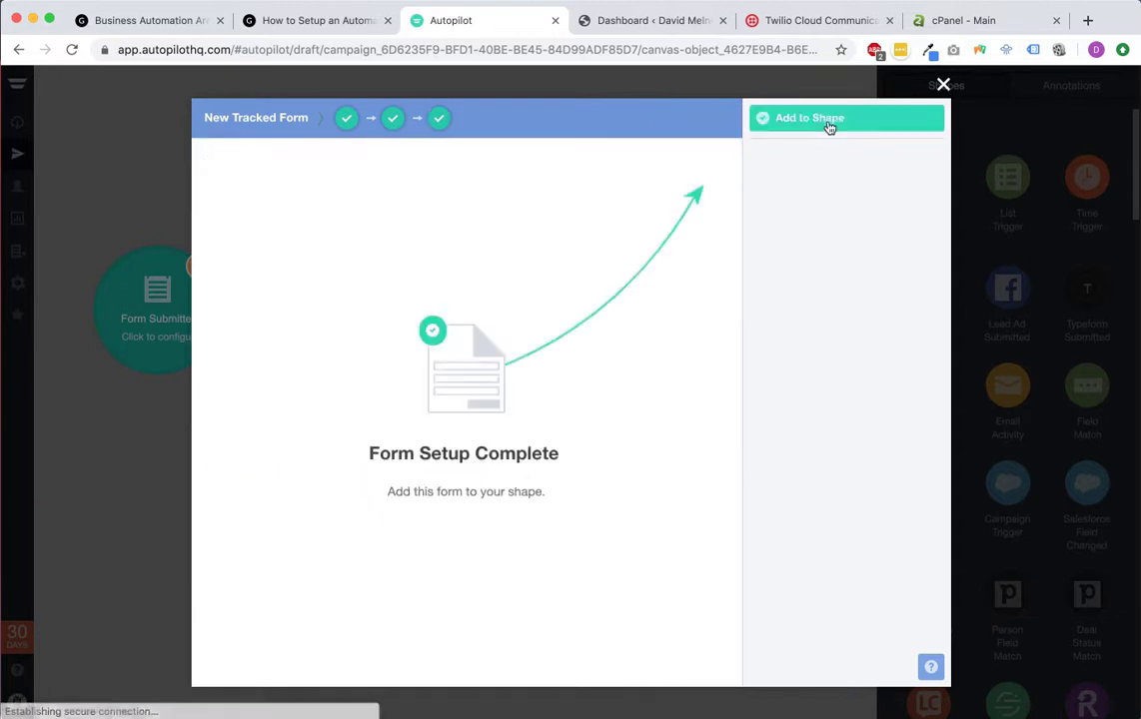
{"action": "left_click", "coordinate": [828, 119]}
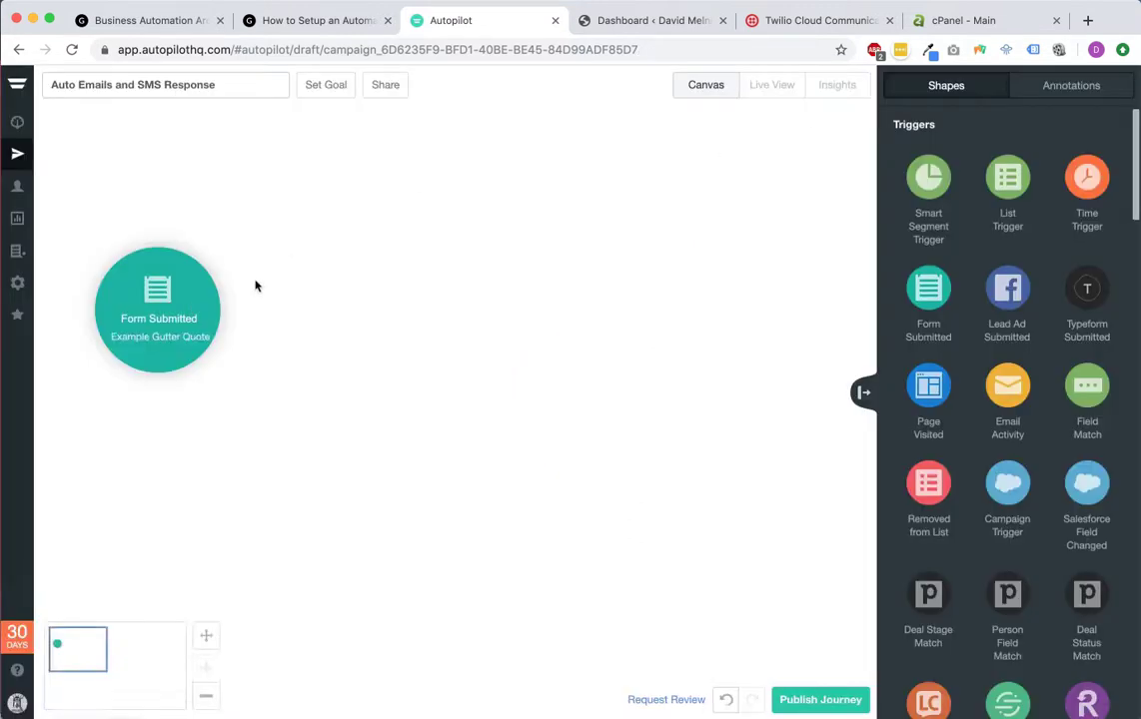
Step: Place a Send Email shape and a Send SMS shape below it on the canvas
{"action": "left_click", "coordinate": [180, 303]}
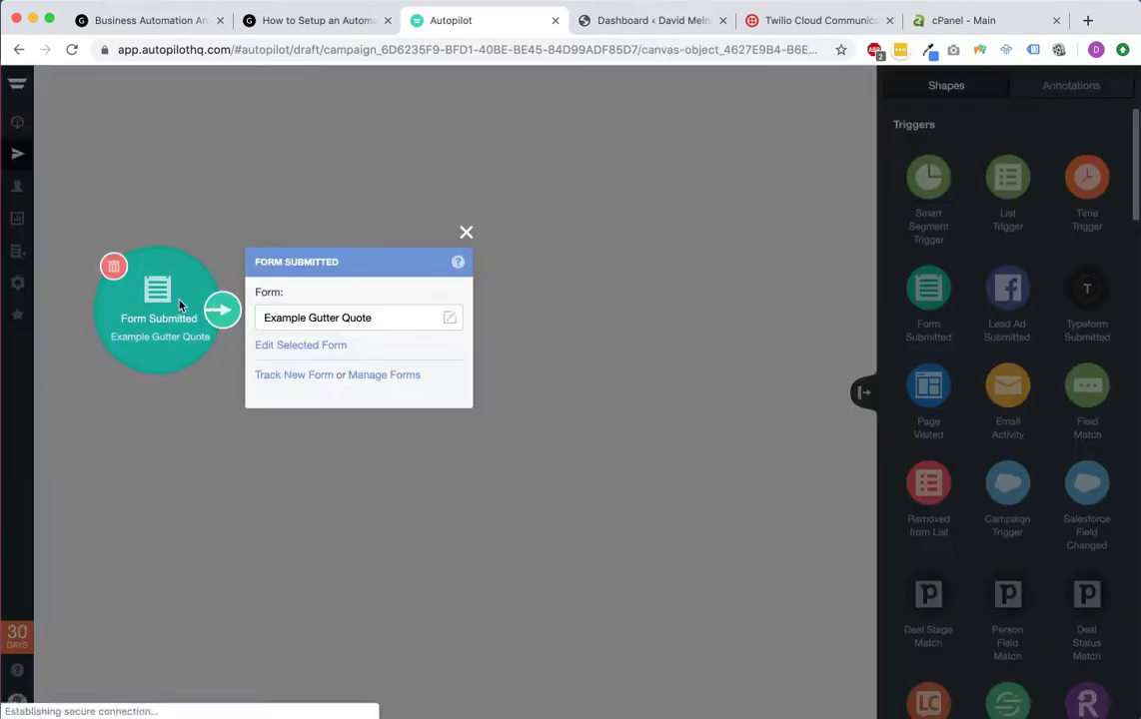
{"action": "left_click", "coordinate": [465, 233]}
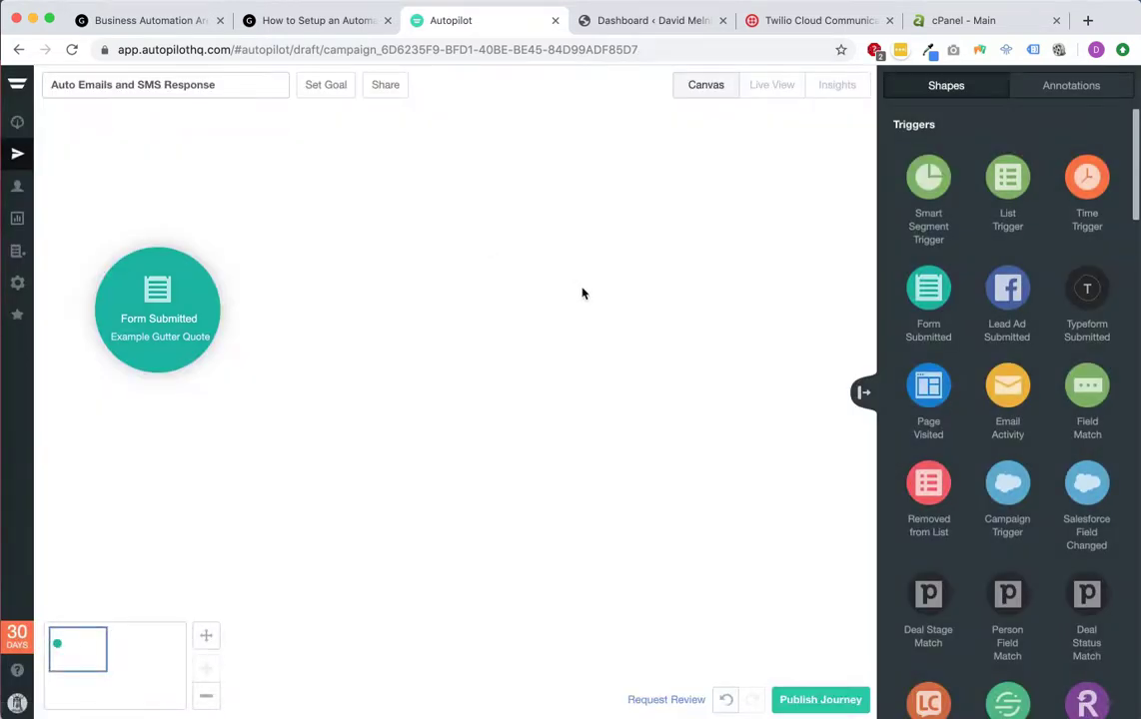
{"action": "mouse_move", "coordinate": [167, 339]}
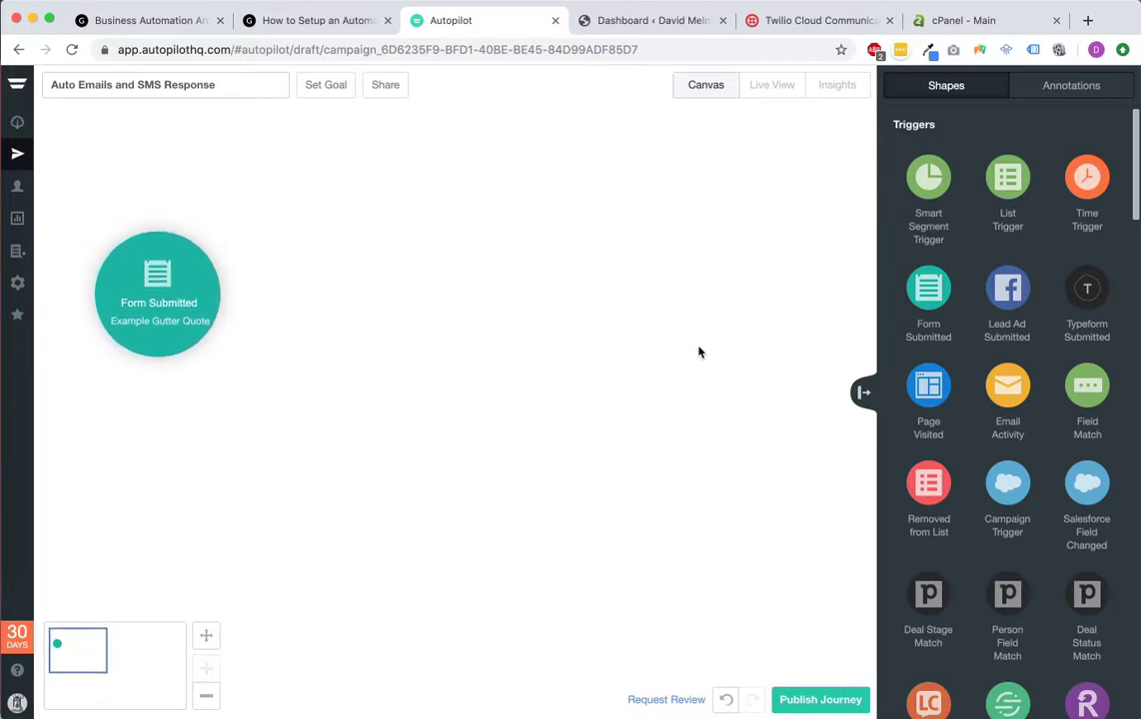
{"action": "scroll", "coordinate": [1074, 302], "scroll_direction": "down", "scroll_amount": 10}
{"action": "scroll", "coordinate": [1072, 304], "scroll_direction": "down", "scroll_amount": 5}
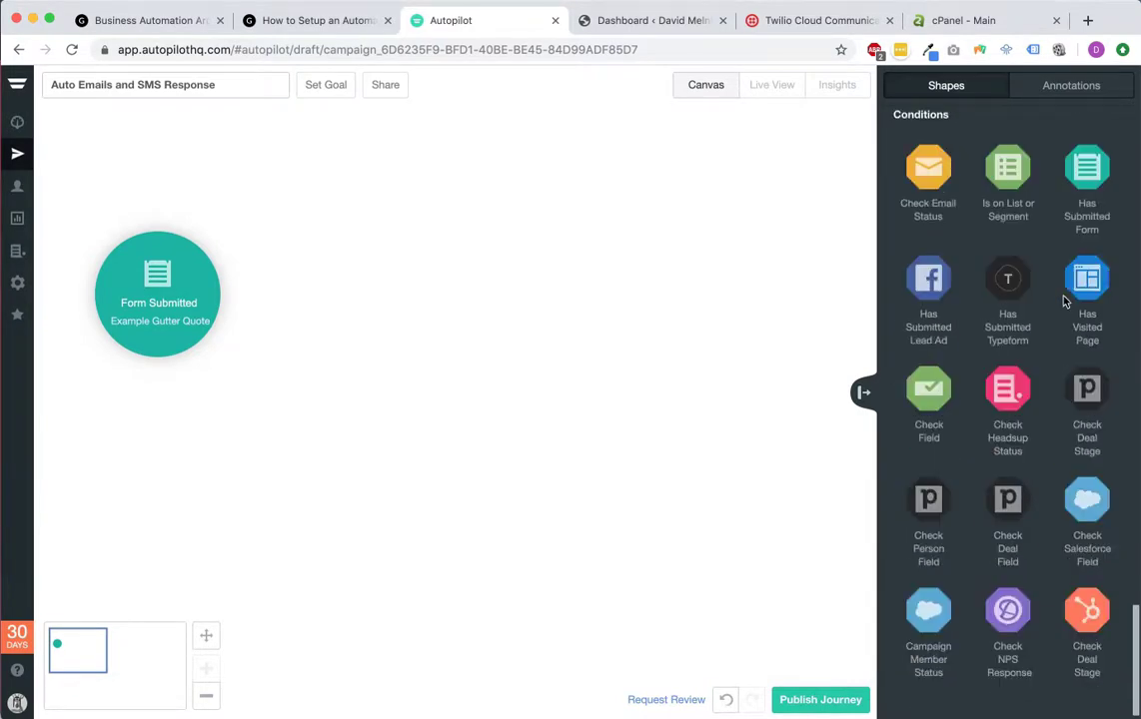
{"action": "scroll", "coordinate": [1065, 337], "scroll_direction": "up", "scroll_amount": 10}
{"action": "scroll", "coordinate": [1065, 338], "scroll_direction": "down", "scroll_amount": 5}
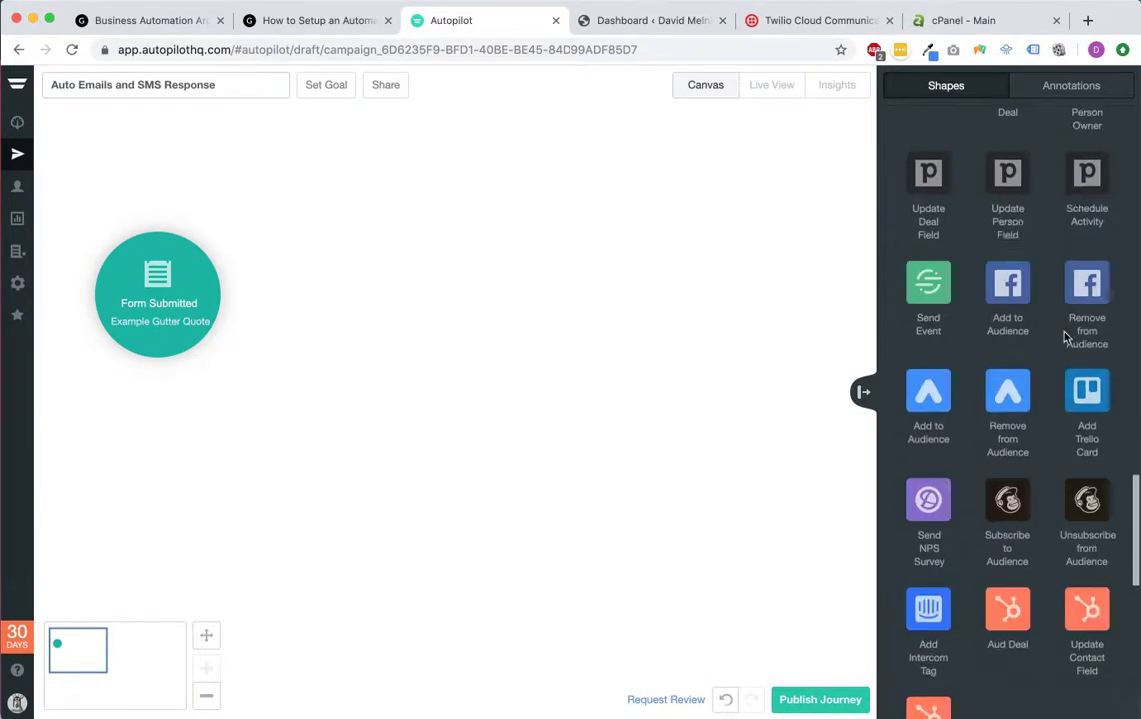
{"action": "scroll", "coordinate": [1065, 338], "scroll_direction": "up", "scroll_amount": 8}
{"action": "scroll", "coordinate": [1065, 338], "scroll_direction": "up", "scroll_amount": 8}
{"action": "scroll", "coordinate": [1078, 349], "scroll_direction": "down", "scroll_amount": 3}
{"action": "left_click_drag", "start_coordinate": [1088, 369], "coordinate": [384, 250]}
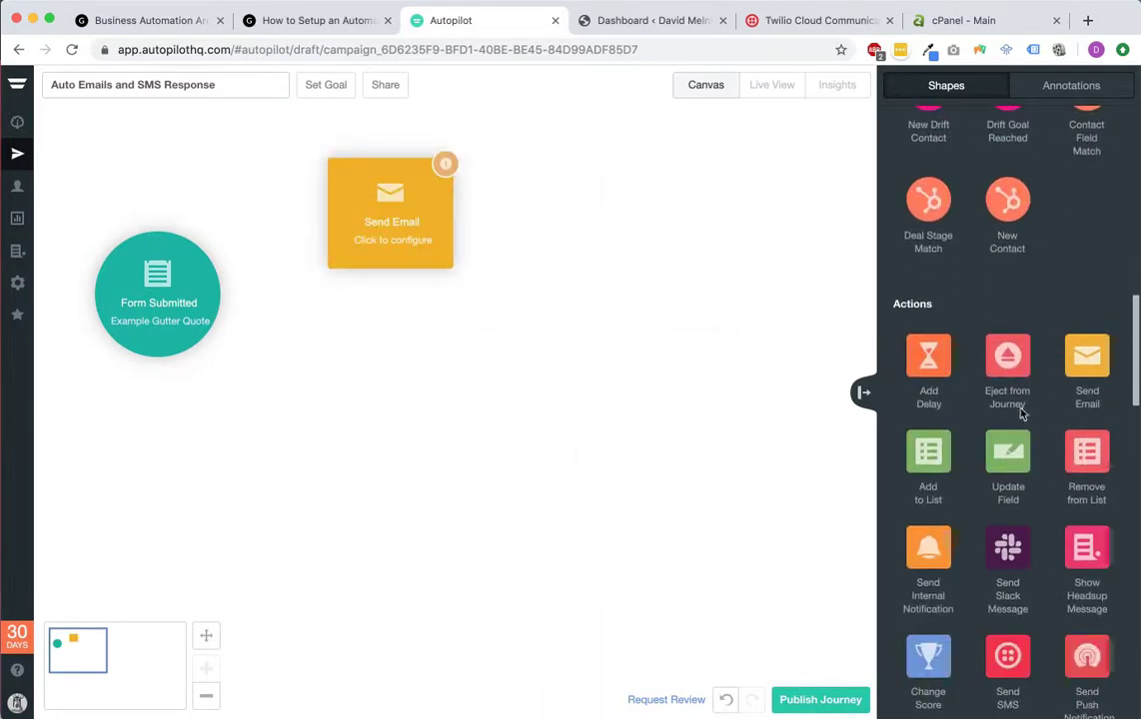
{"action": "scroll", "coordinate": [1013, 389], "scroll_direction": "down", "scroll_amount": 4}
{"action": "left_click_drag", "start_coordinate": [1007, 364], "coordinate": [341, 430]}
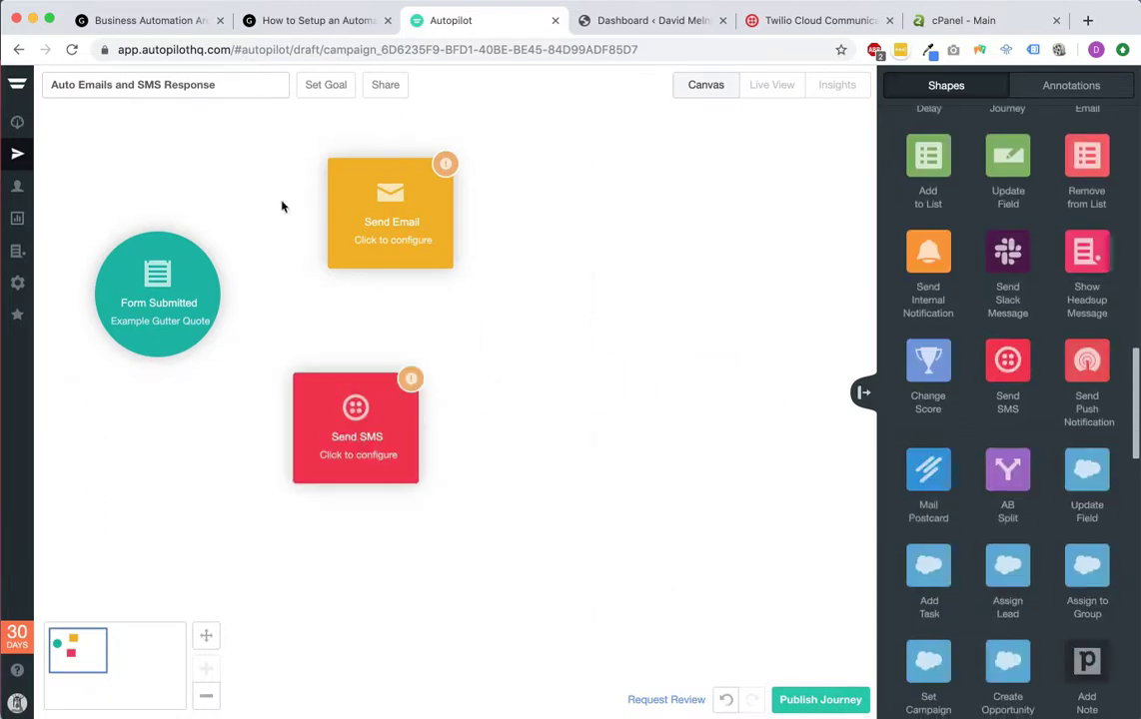
Step: Connect Form Submitted to both the Send Email and Send SMS shapes
{"action": "mouse_move", "coordinate": [145, 318]}
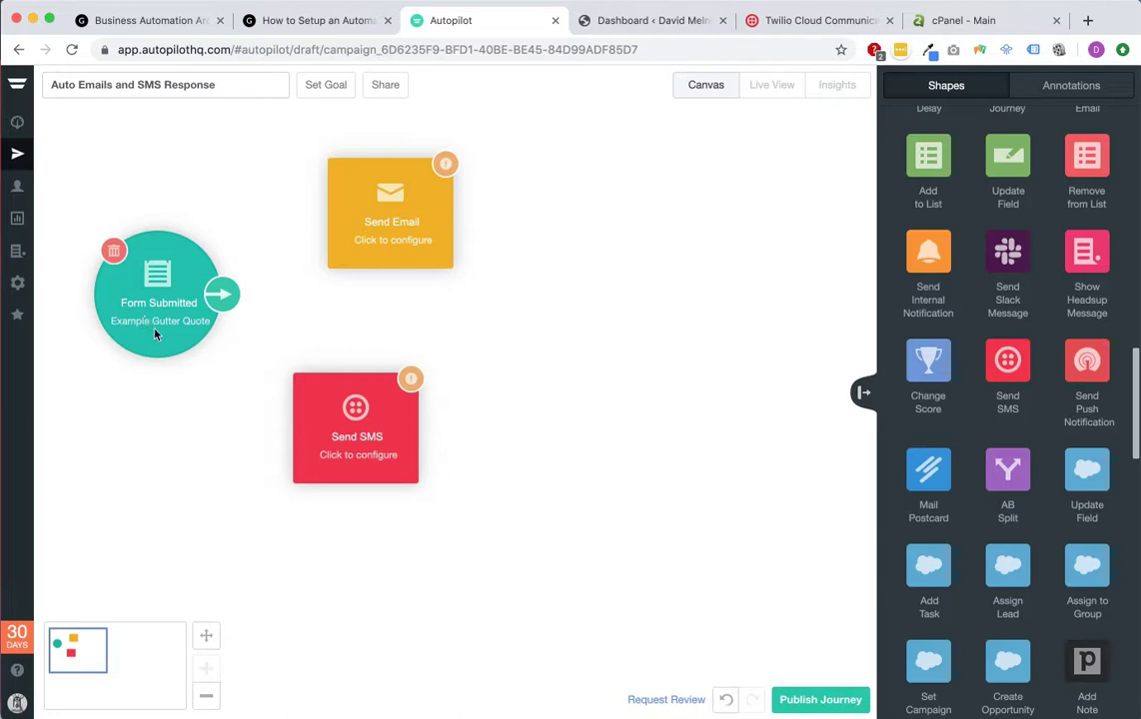
{"action": "left_click_drag", "start_coordinate": [220, 294], "coordinate": [384, 215]}
{"action": "left_click_drag", "start_coordinate": [221, 294], "coordinate": [407, 416]}
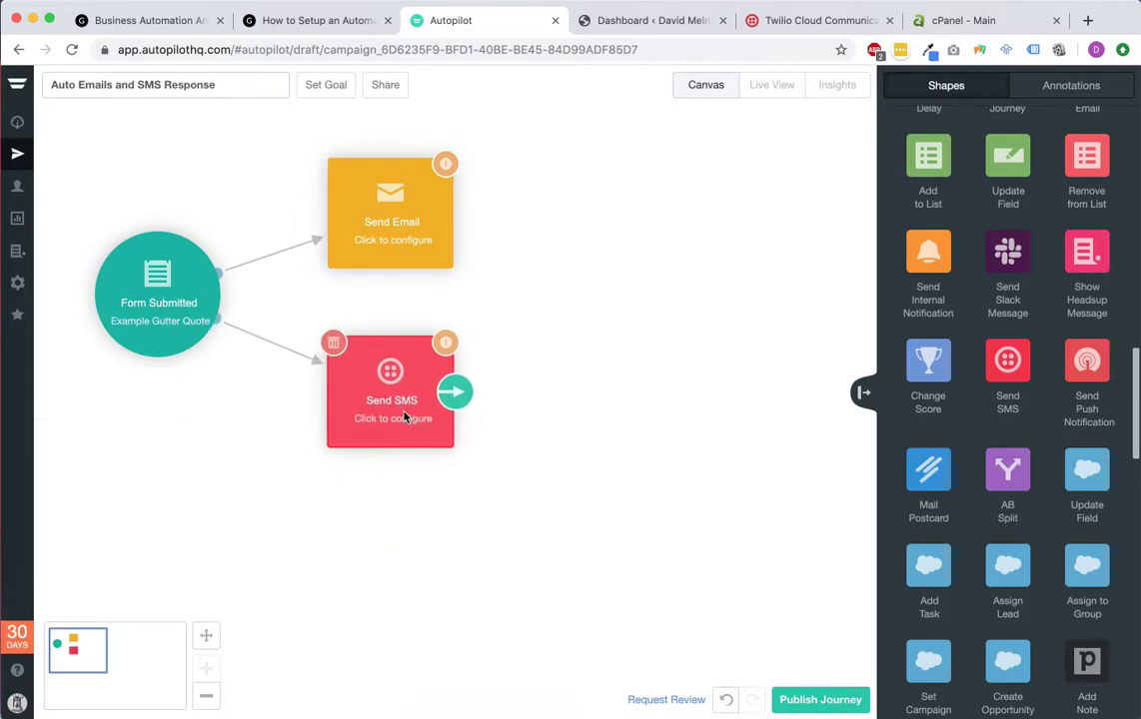
Step: Create a blank Basic Editor email named 'Gutter Quote Email #1' for the Send Email step
{"action": "left_click", "coordinate": [390, 222]}
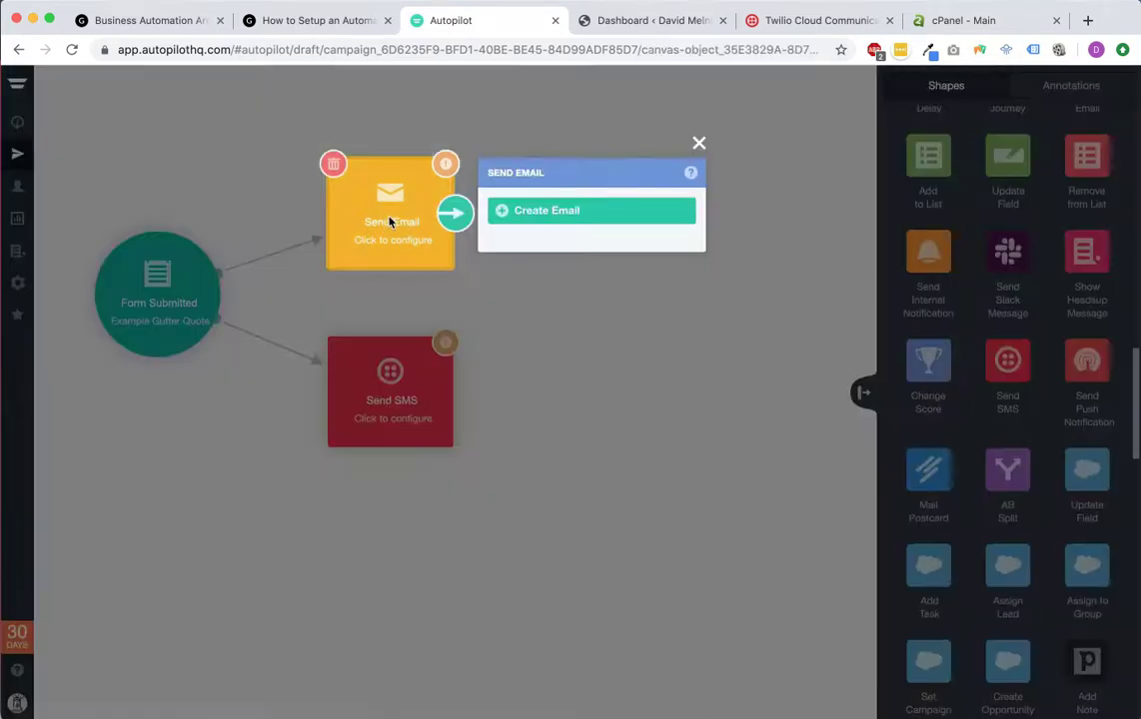
{"action": "left_click", "coordinate": [555, 217]}
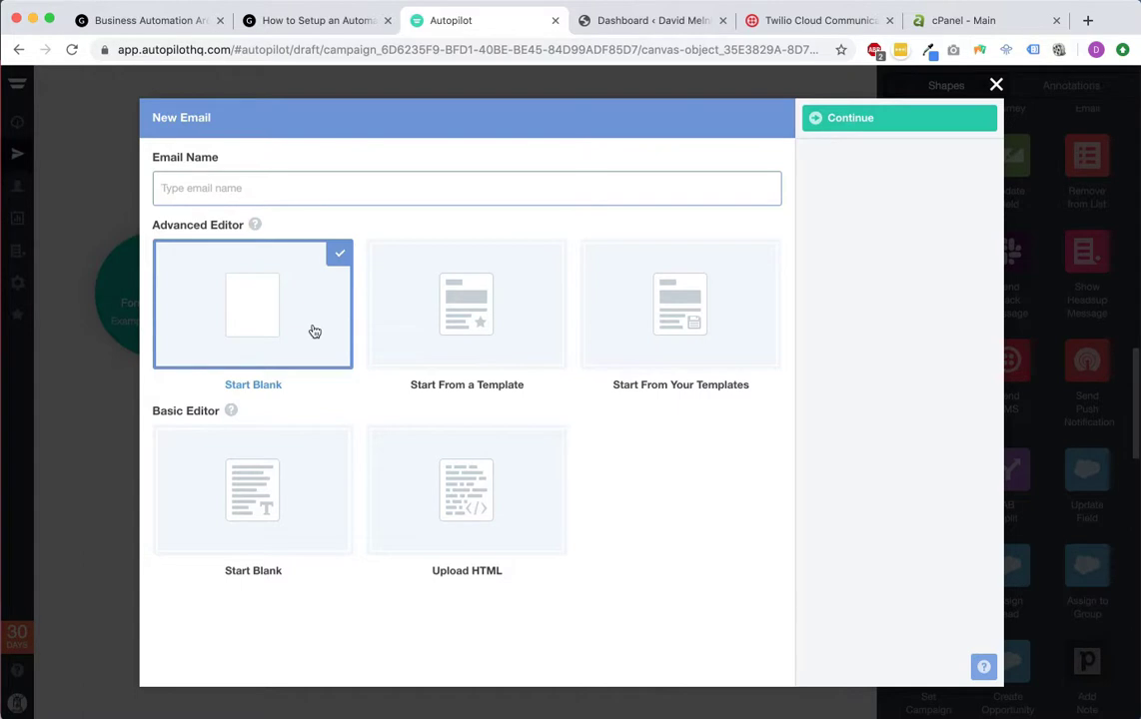
{"action": "type", "text": "Eutter Quote Email #1"}
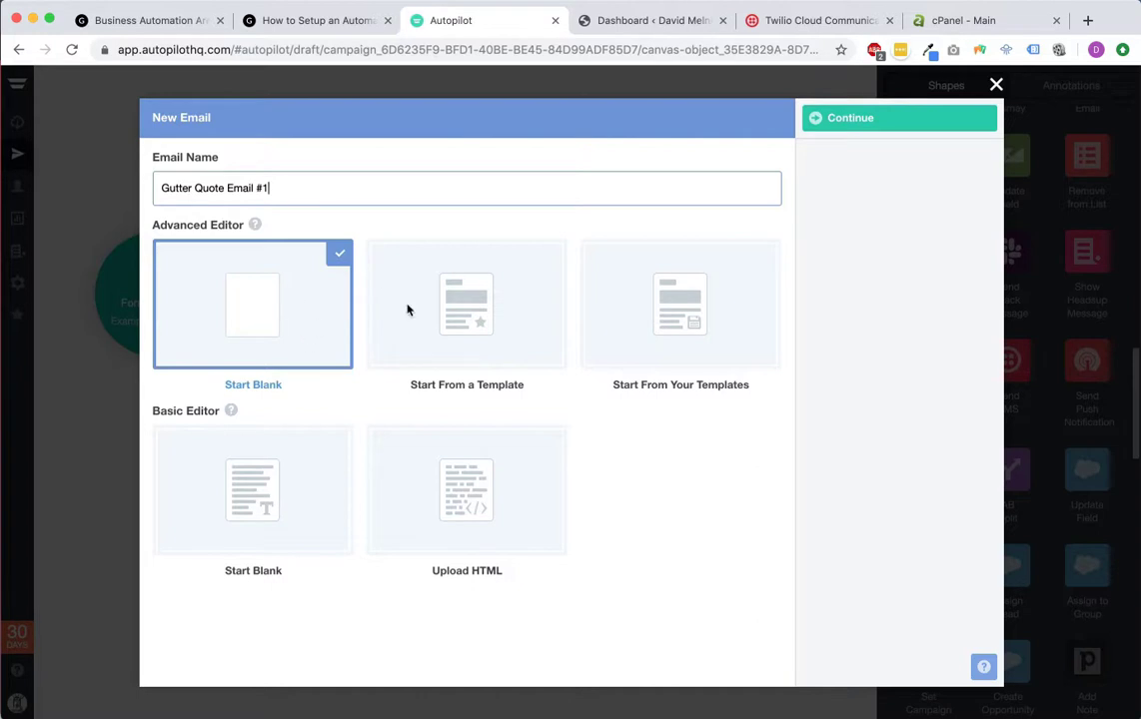
{"action": "left_click", "coordinate": [518, 315]}
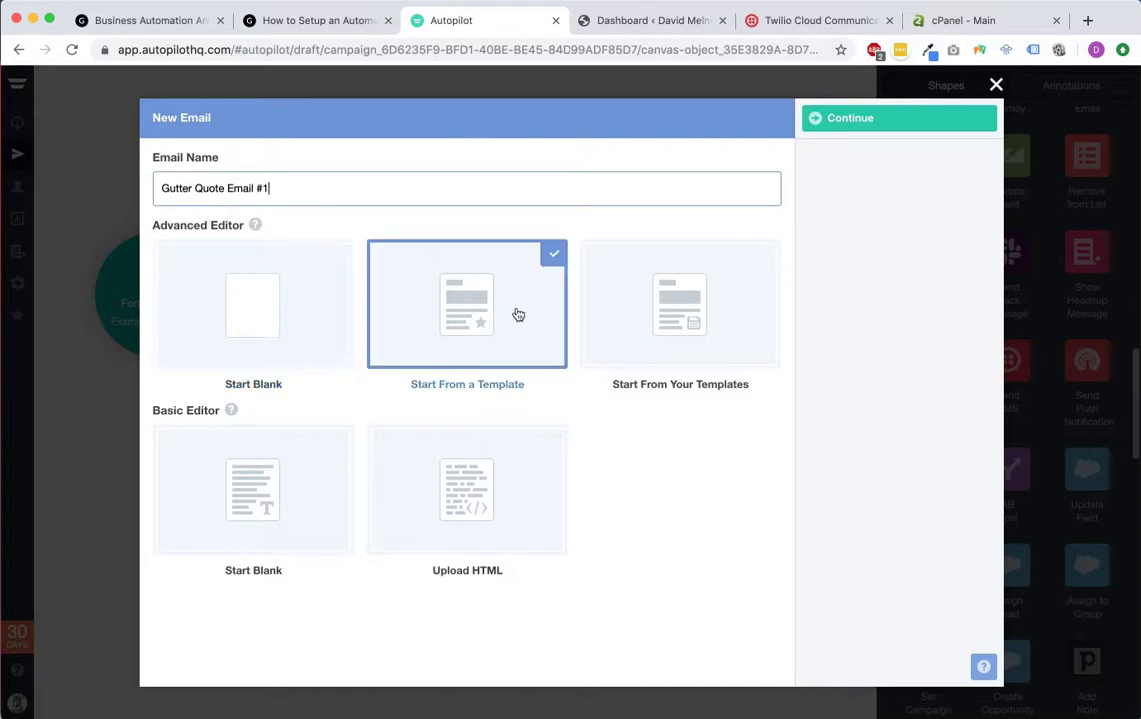
{"action": "left_click", "coordinate": [280, 319]}
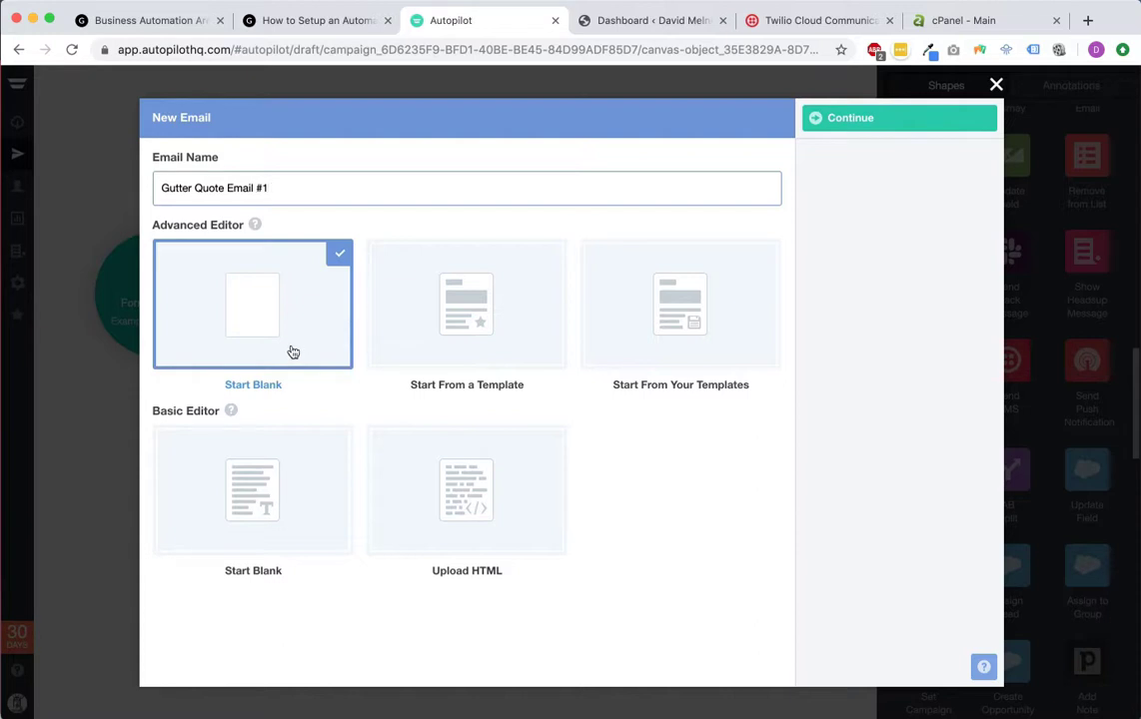
{"action": "left_click", "coordinate": [238, 459]}
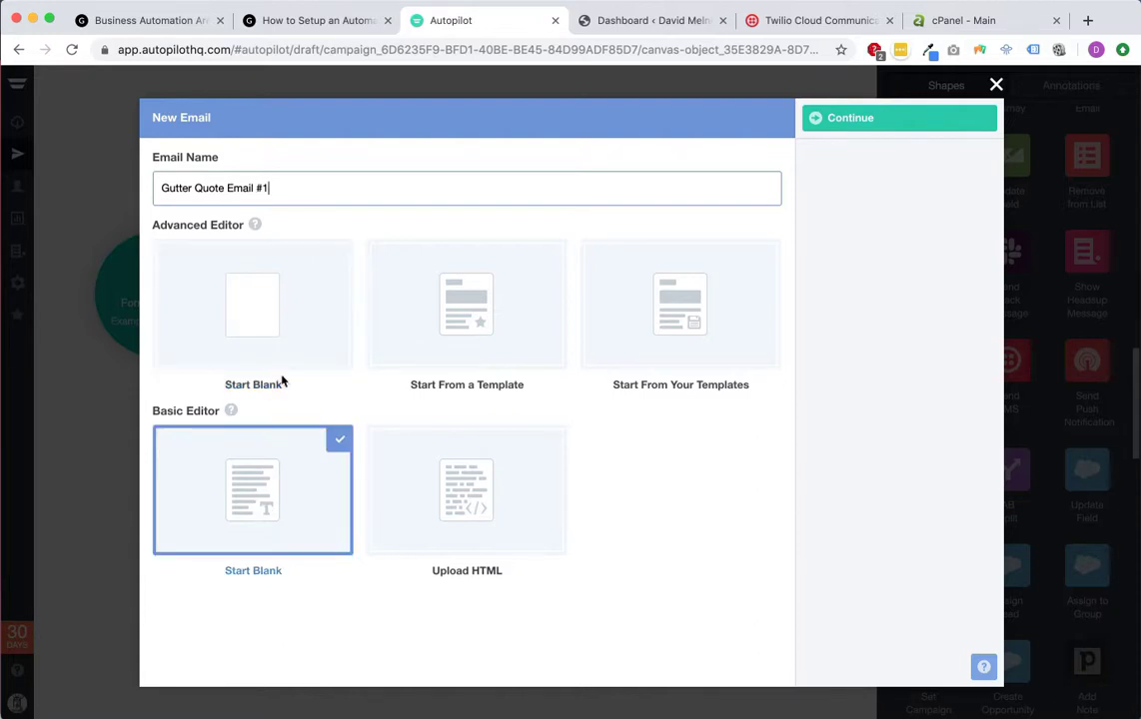
{"action": "left_click", "coordinate": [300, 318]}
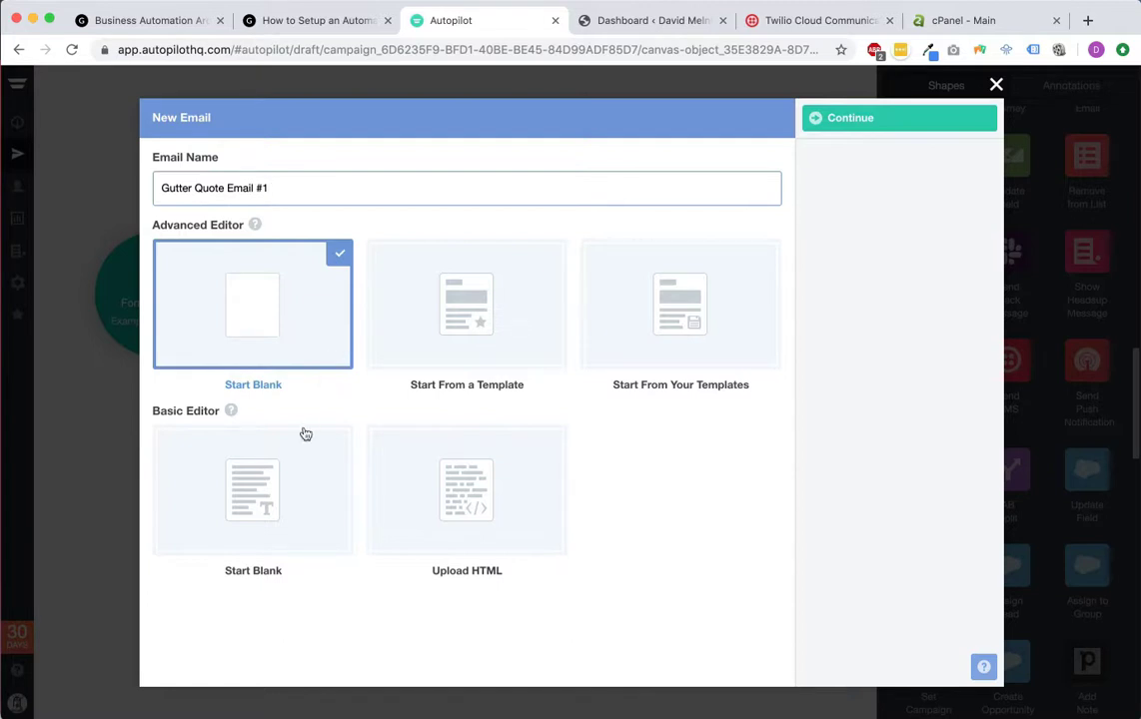
{"action": "left_click", "coordinate": [270, 487]}
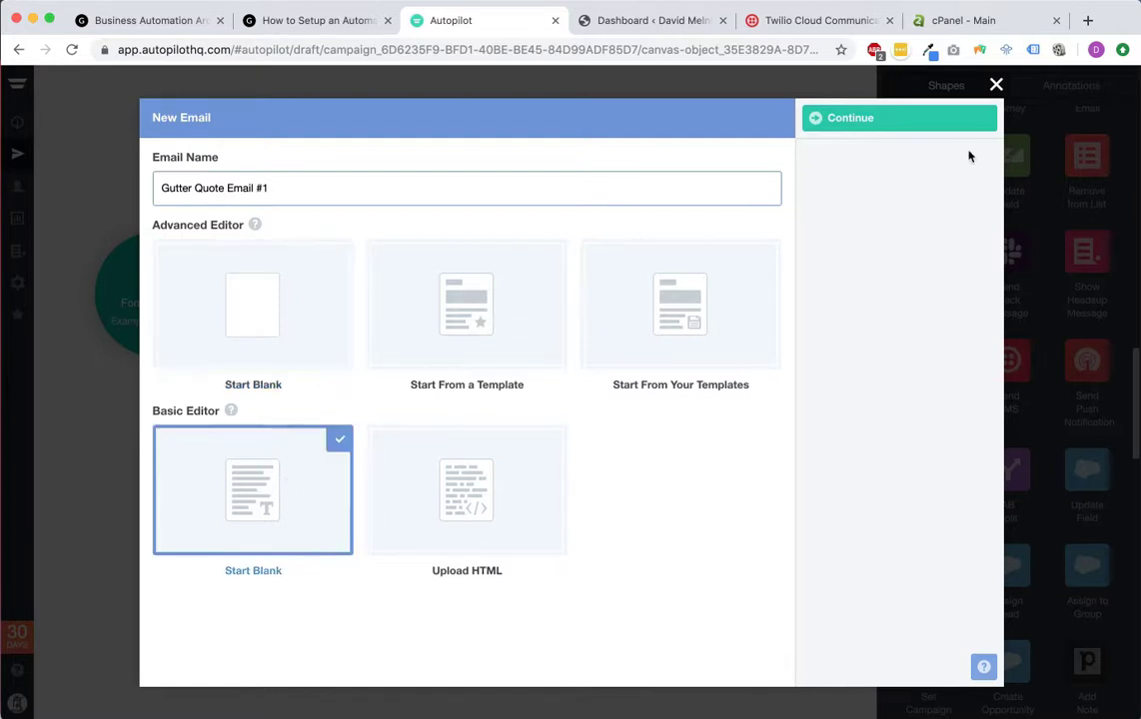
{"action": "left_click", "coordinate": [873, 121]}
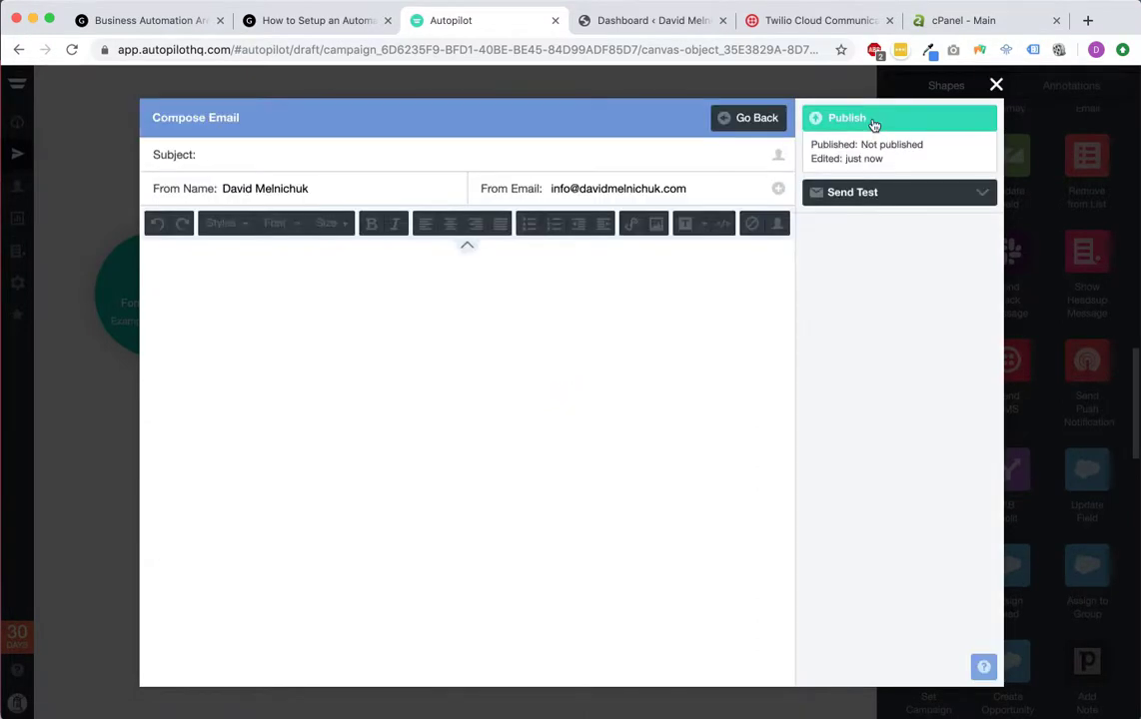
Step: Enter the subject 'RE: your gutter cleaning quote'
{"action": "left_click", "coordinate": [511, 306]}
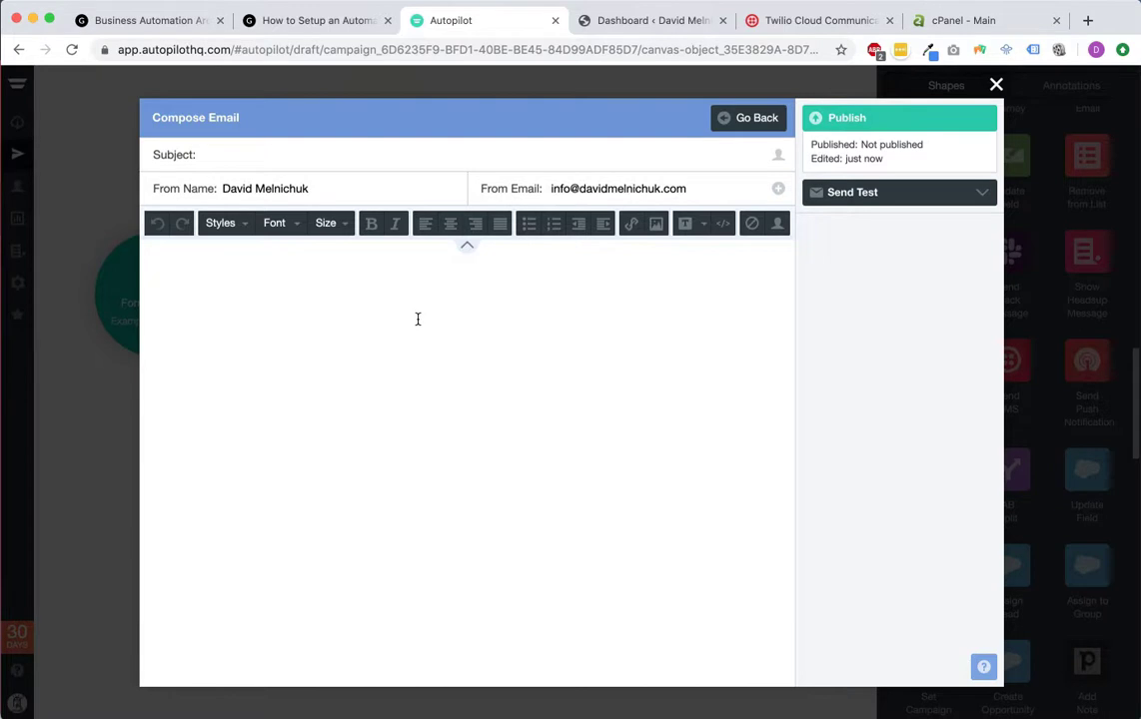
{"action": "left_click", "coordinate": [266, 154]}
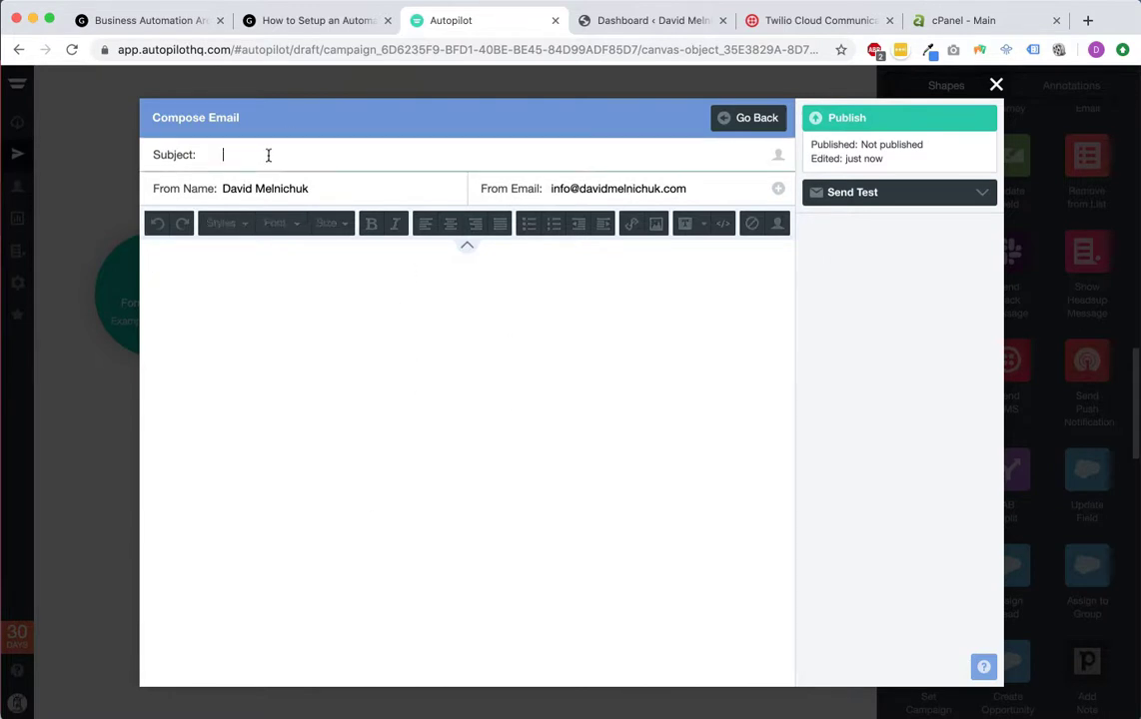
{"action": "type", "text": "RE: your gu"}
{"action": "key", "text": "BackSpace"}
{"action": "key", "text": "BackSpace"}
{"action": "type", "text": "your gutter cleaning quote"}
Step: Review the sender address and CC, BCC and reply-to fields, leaving them unchanged
{"action": "left_click", "coordinate": [588, 192]}
{"action": "triple_click", "coordinate": [687, 187]}
{"action": "left_click", "coordinate": [693, 187]}
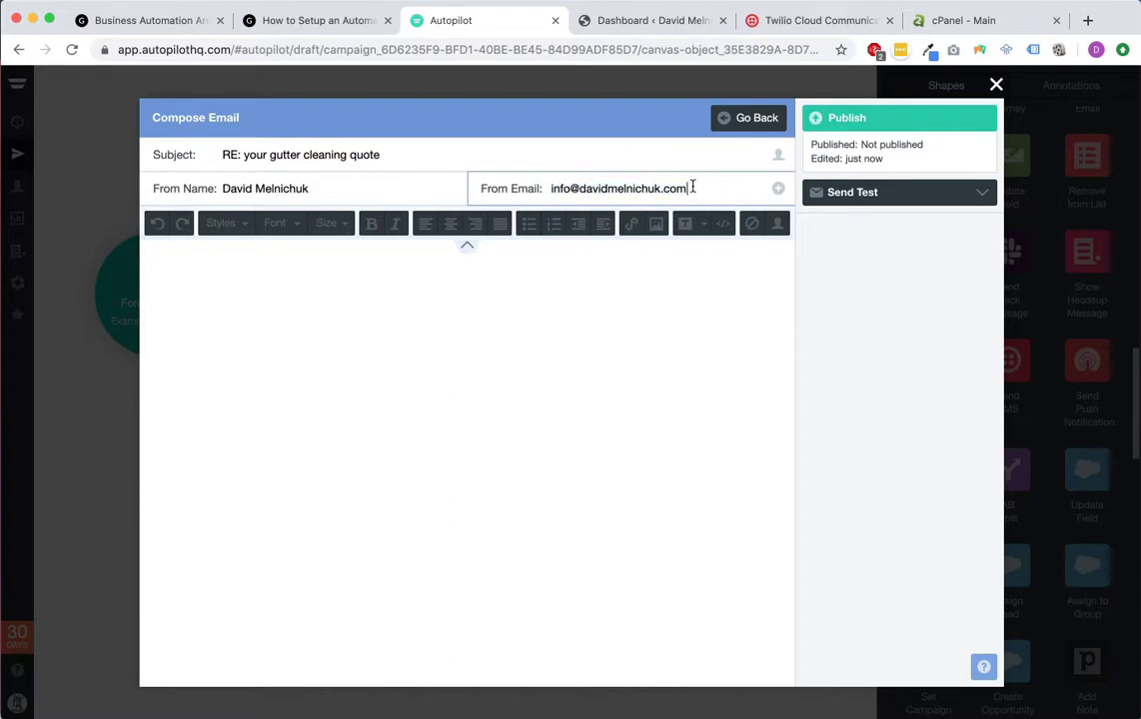
{"action": "left_click", "coordinate": [778, 188]}
{"action": "left_click", "coordinate": [240, 223]}
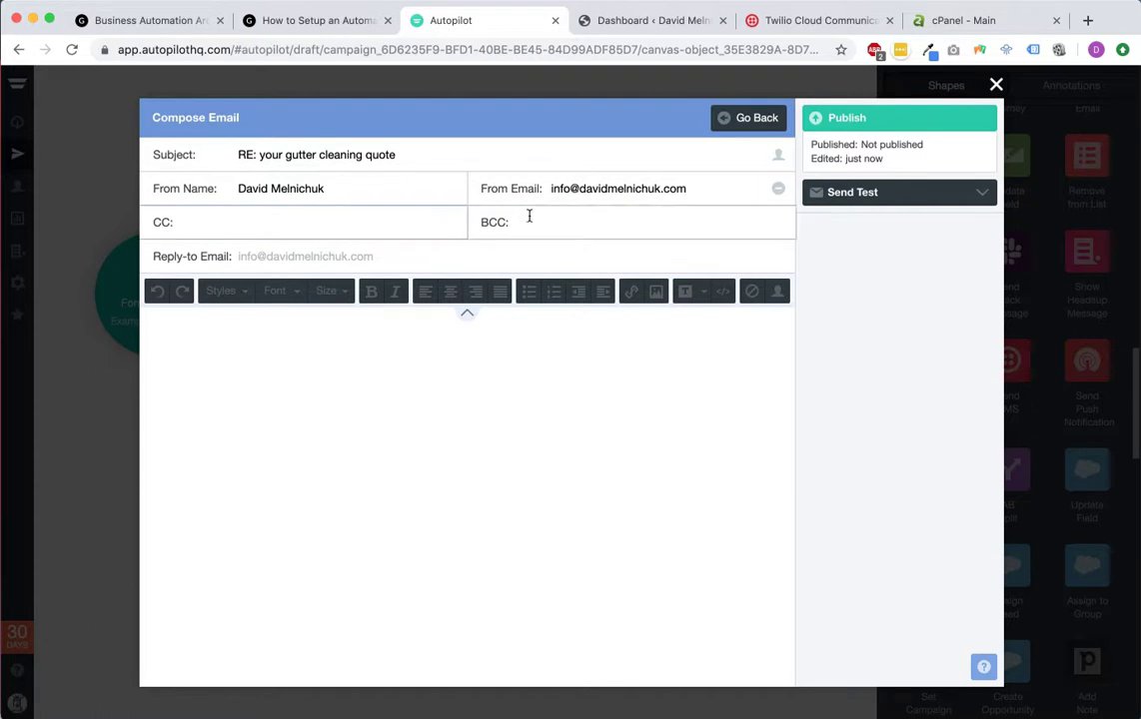
{"action": "left_click", "coordinate": [292, 257]}
{"action": "left_click", "coordinate": [510, 375]}
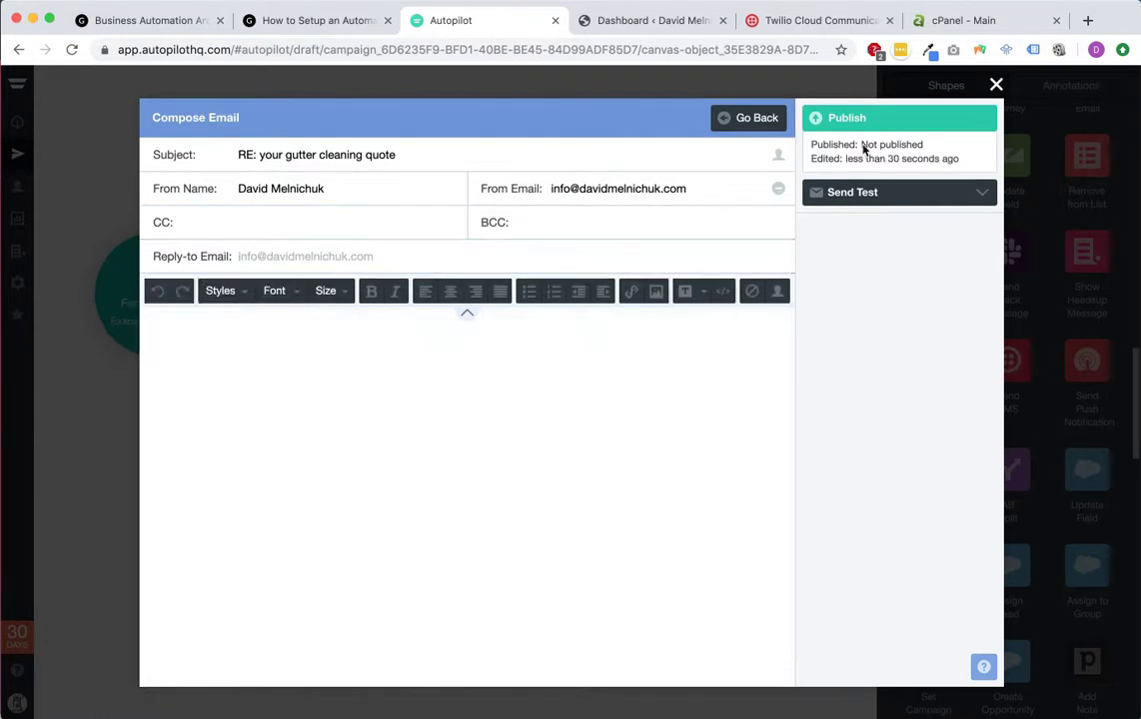
{"action": "left_click", "coordinate": [778, 190]}
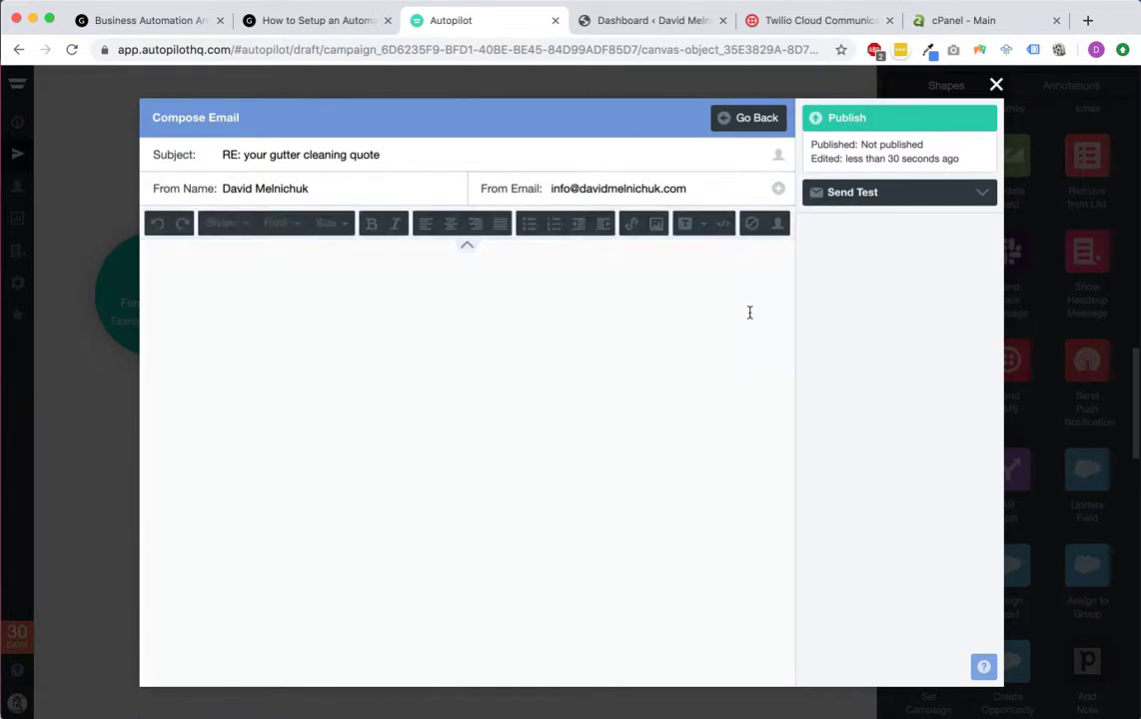
{"action": "left_click", "coordinate": [581, 344]}
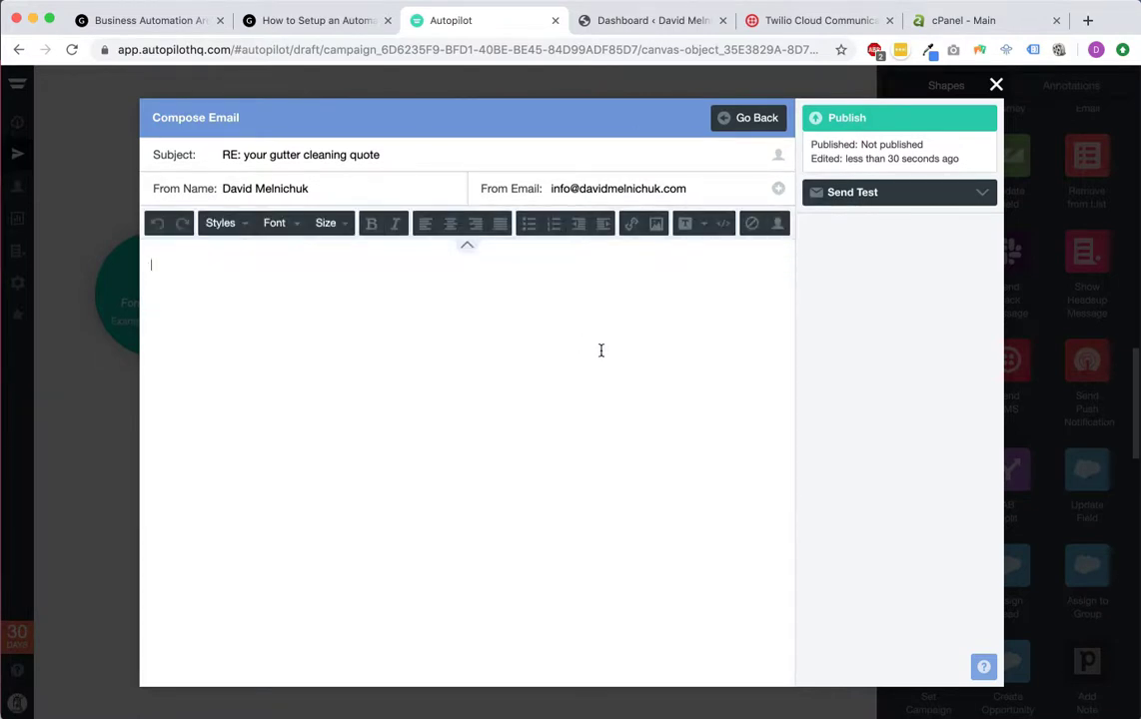
Step: Write a 'Hello' greeting followed by the contact's First Name personalization field
{"action": "type", "text": "Hello"}
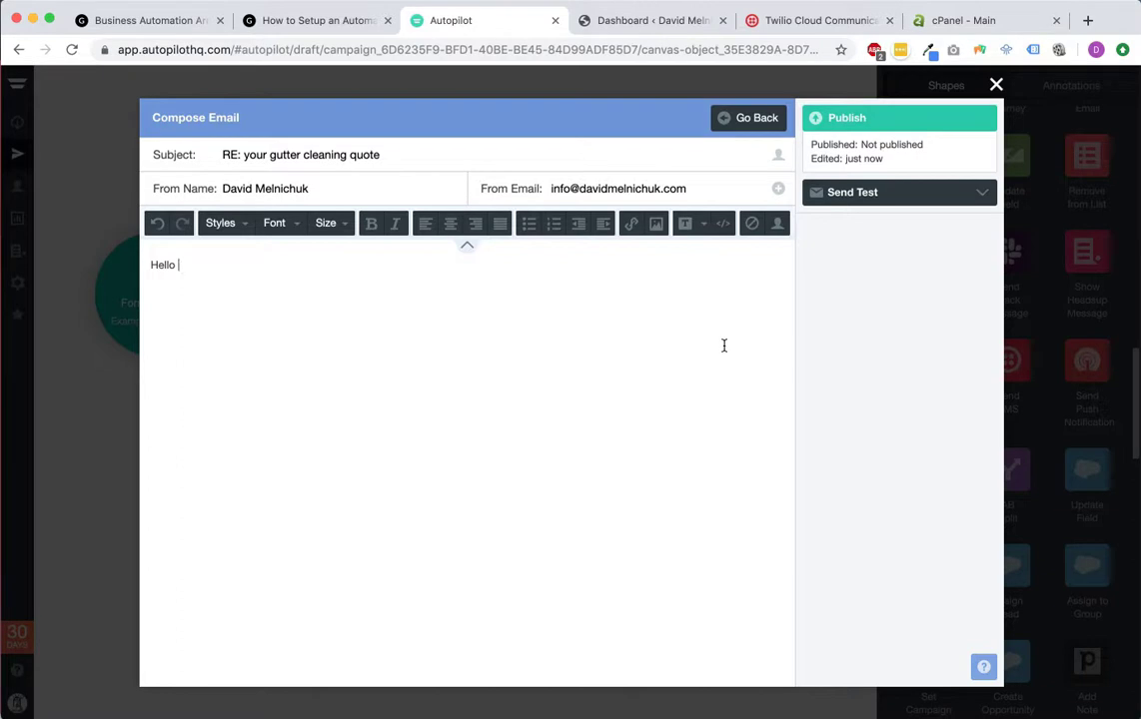
{"action": "left_click", "coordinate": [782, 229]}
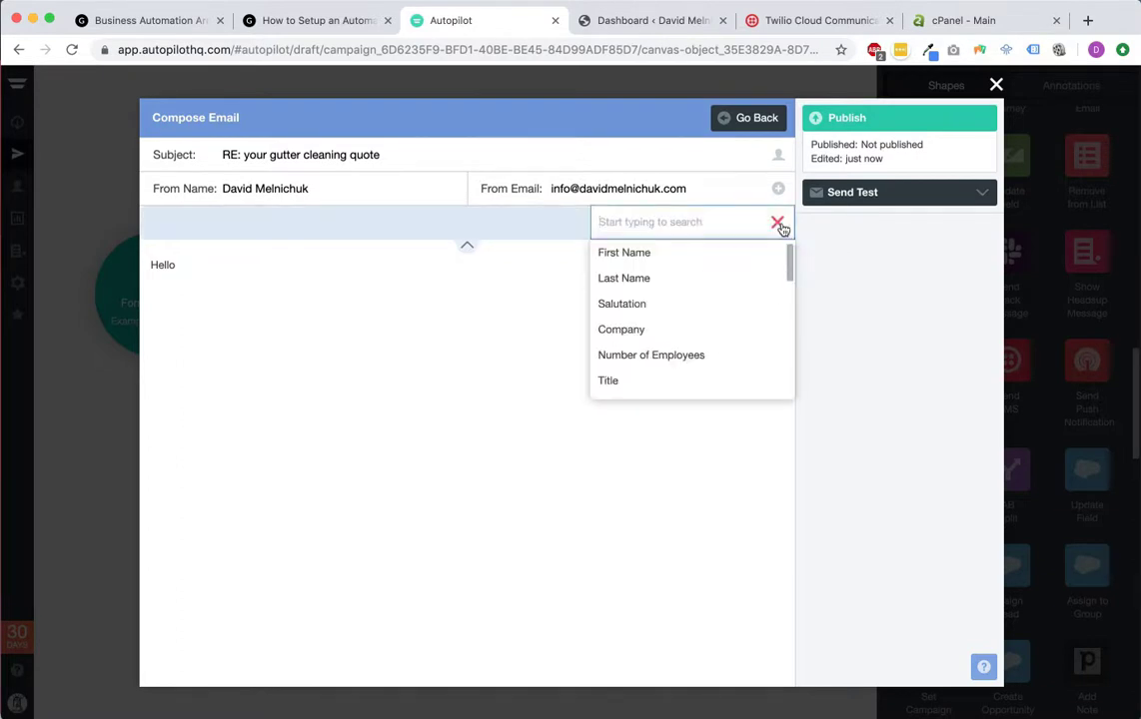
{"action": "left_click", "coordinate": [660, 256]}
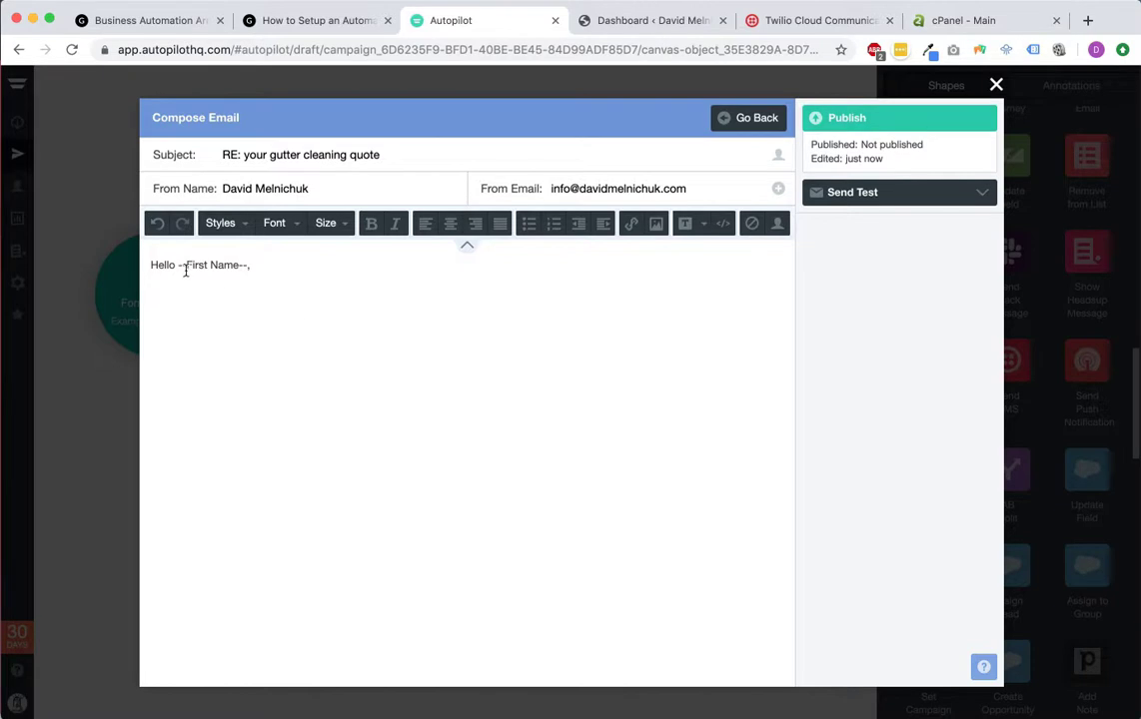
{"action": "key", "text": "Return"}
Step: Add the free-quote paragraph asking the lead to help by answering a few simple questions
{"action": "type", "text": "I just got your "}
{"action": "type", "text": "request for a free quot"}
{"action": "type", "text": "e. Th"}
{"action": "type", "text": "at"}
{"action": "key", "text": "BackSpace"}
{"action": "key", "text": "BackSpace"}
{"action": "key", "text": "BackSpace"}
{"action": "key", "text": "BackSpace"}
{"action": "type", "text": "I would love "}
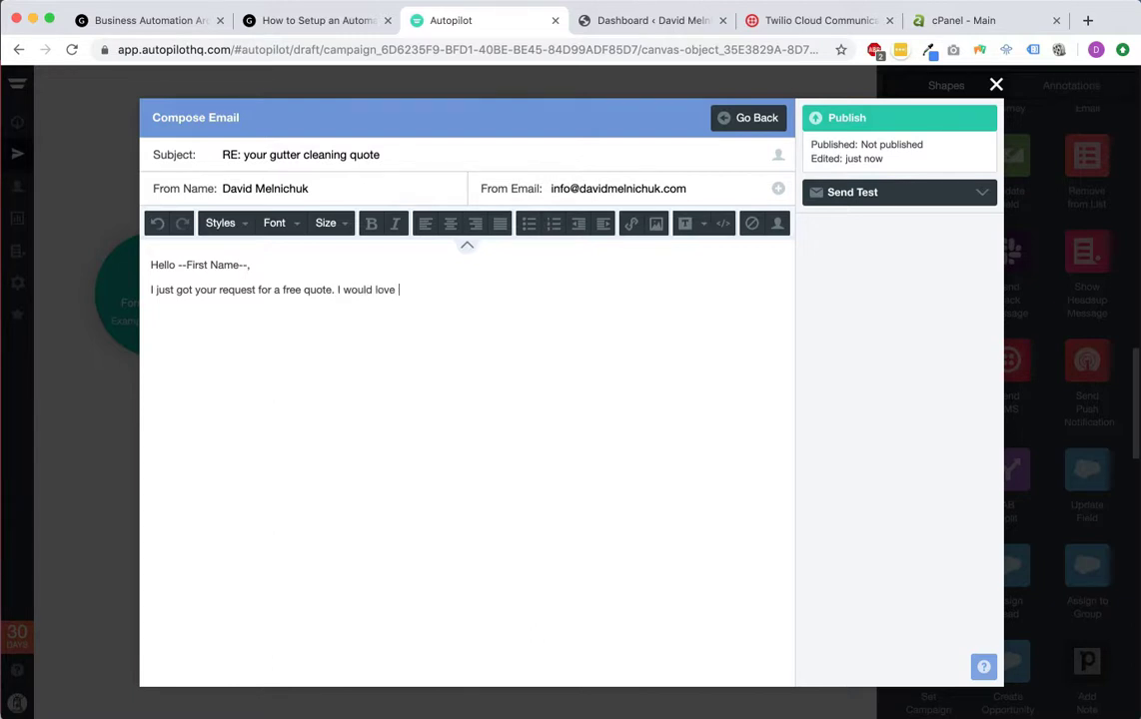
{"action": "type", "text": "to get one over to you, but i "}
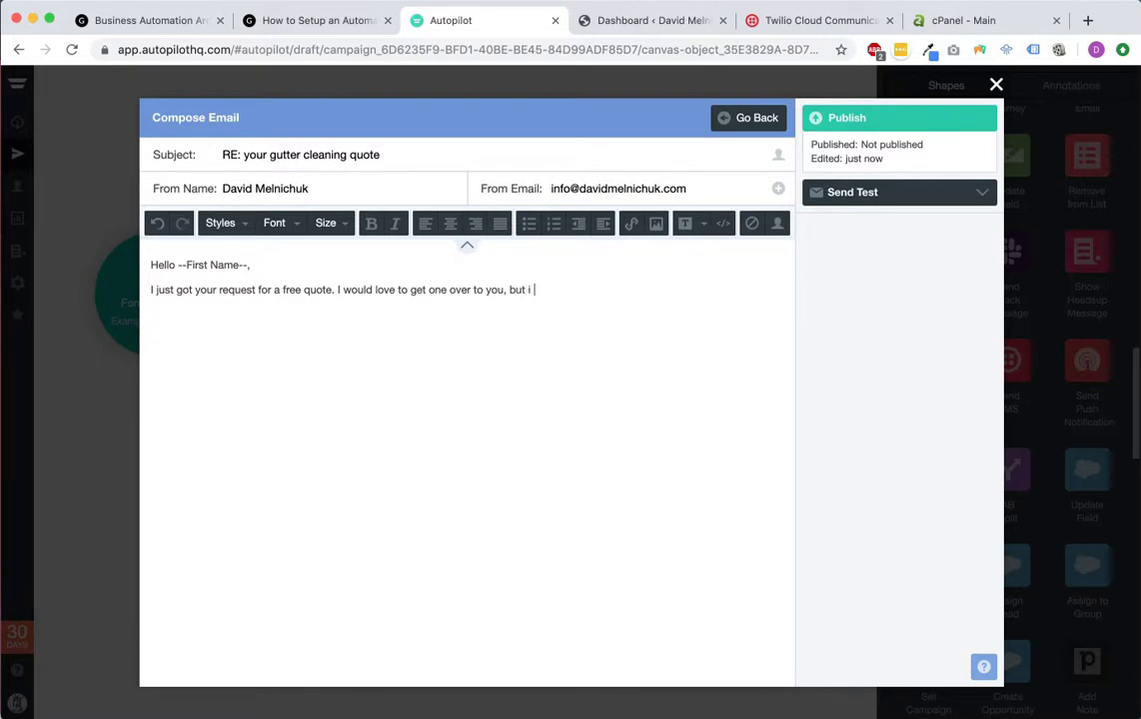
{"action": "type", "text": "jusust need your hlpe"}
{"action": "type", "text": "elp askin"}
{"action": "key", "text": "BackSpace"}
{"action": "type", "text": "nswering a few simple quesitons."}
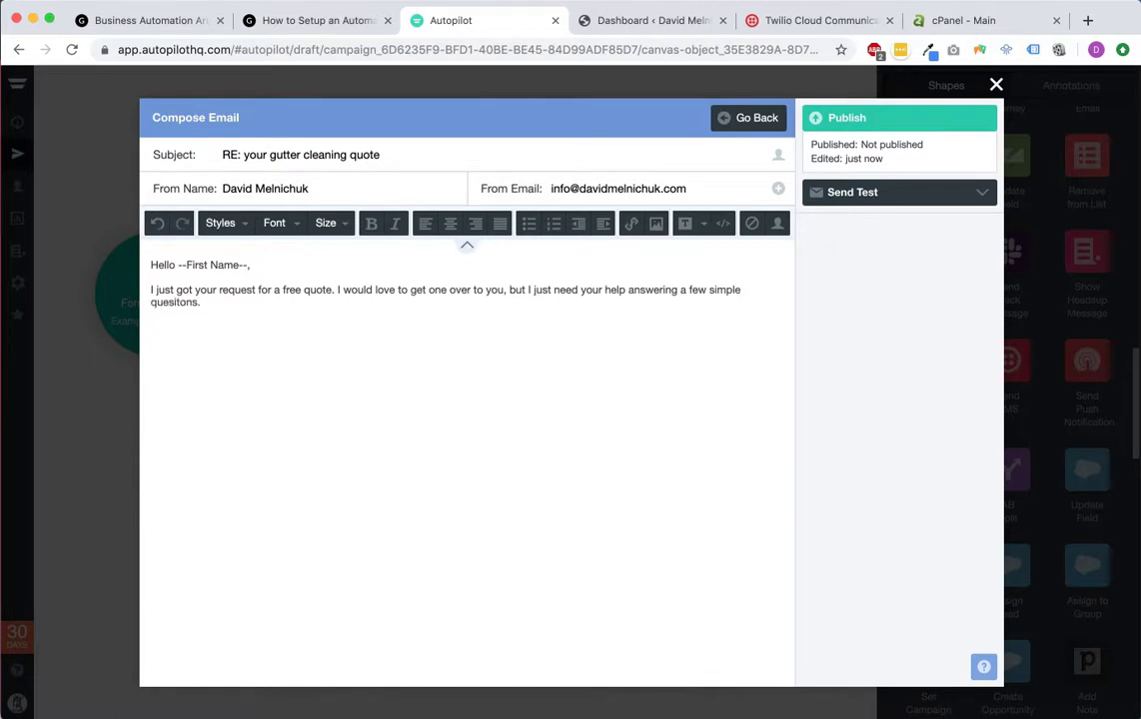
{"action": "key", "text": "BackSpace"}
{"action": "key", "text": "BackSpace"}
{"action": "key", "text": "BackSpace"}
{"action": "type", "text": "ons."}
{"action": "key", "text": "Return"}
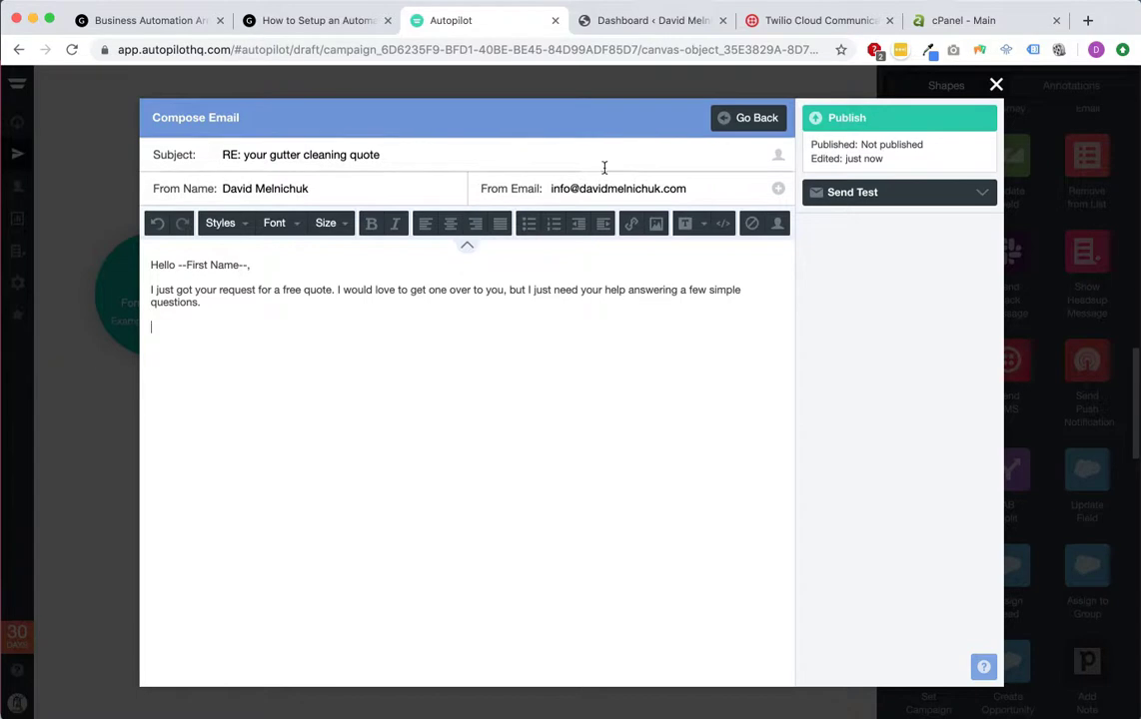
Step: Add a numbered list of four gutter questions: stories, sides with gutters, guards, last cleaning
{"action": "left_click", "coordinate": [554, 224]}
{"action": "type", "text": "How many sto"}
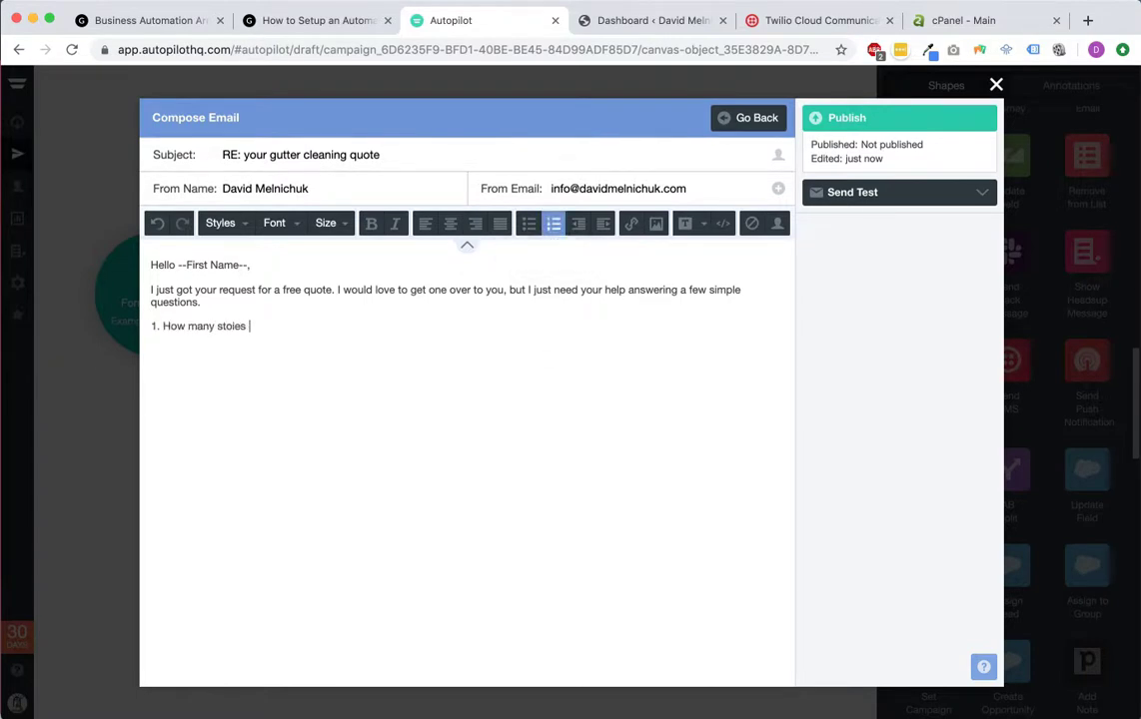
{"action": "type", "text": "ries is your home?"}
{"action": "key", "text": "Return"}
{"action": "type", "text": "How ma"}
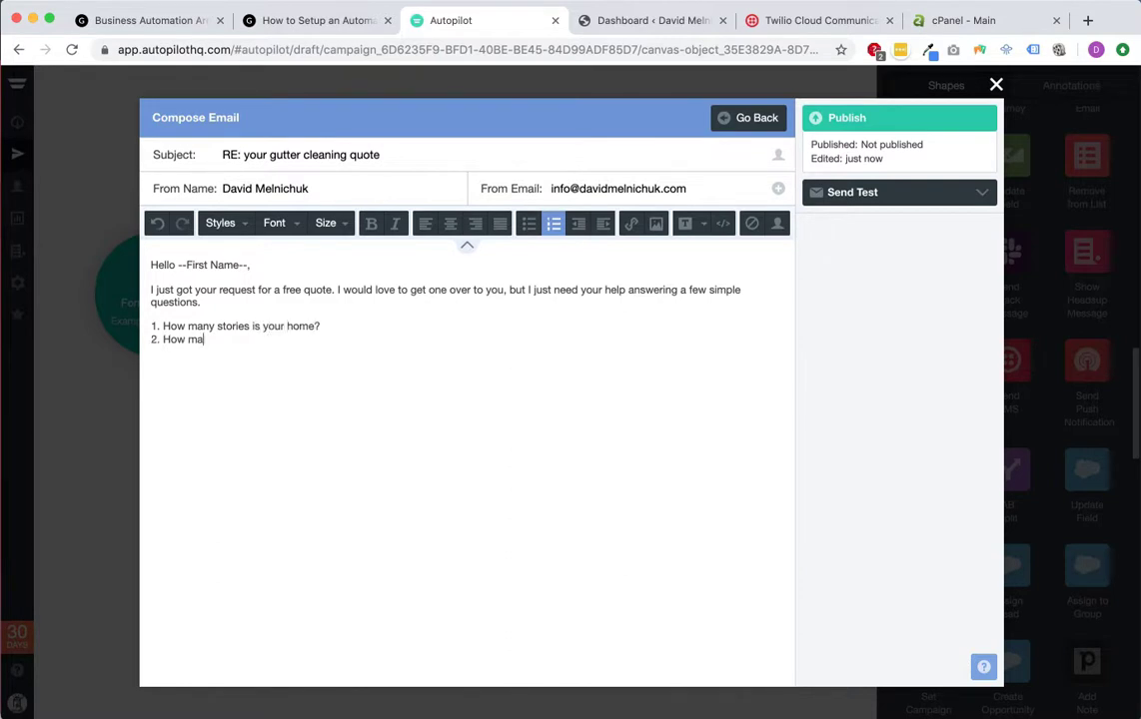
{"action": "type", "text": "ny sides do you have gutters"}
{"action": "type", "text": " on?"}
{"action": "type", "text": "Are you"}
{"action": "type", "text": "r ug"}
{"action": "type", "text": "tters open or do the"}
{"action": "type", "text": "y o"}
{"action": "key", "text": "BackSpace"}
{"action": "type", "text": "have guards on them?"}
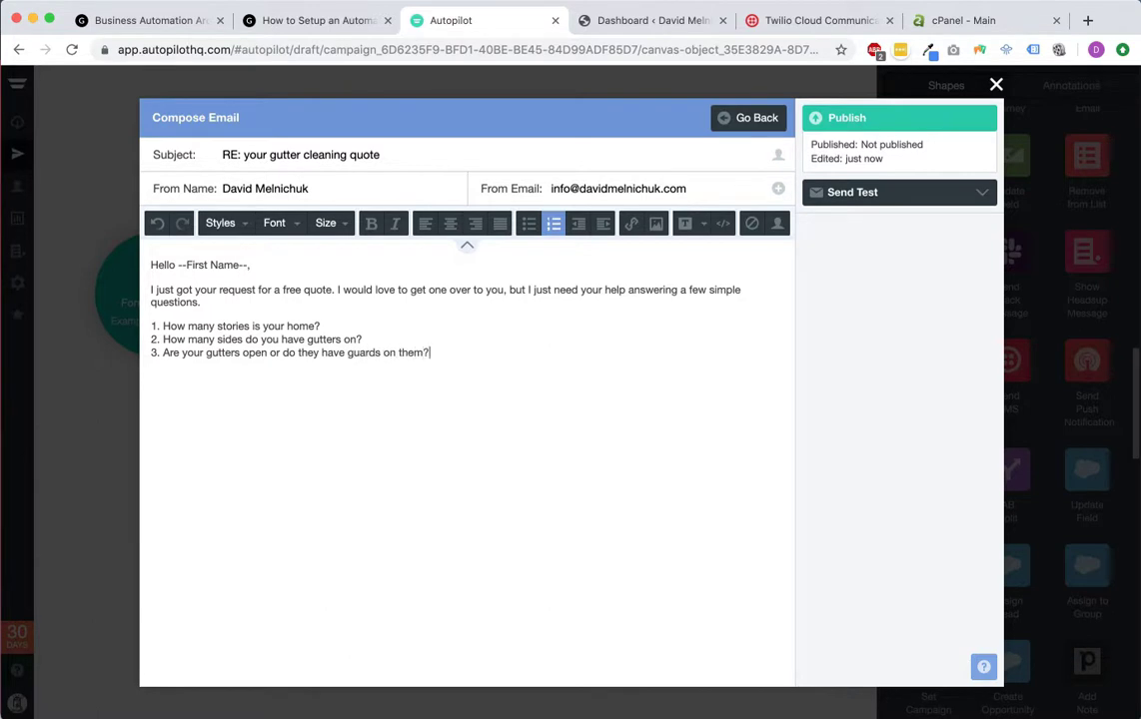
{"action": "key", "text": "Return"}
{"action": "type", "text": "When was the last time you had them cleaned"}
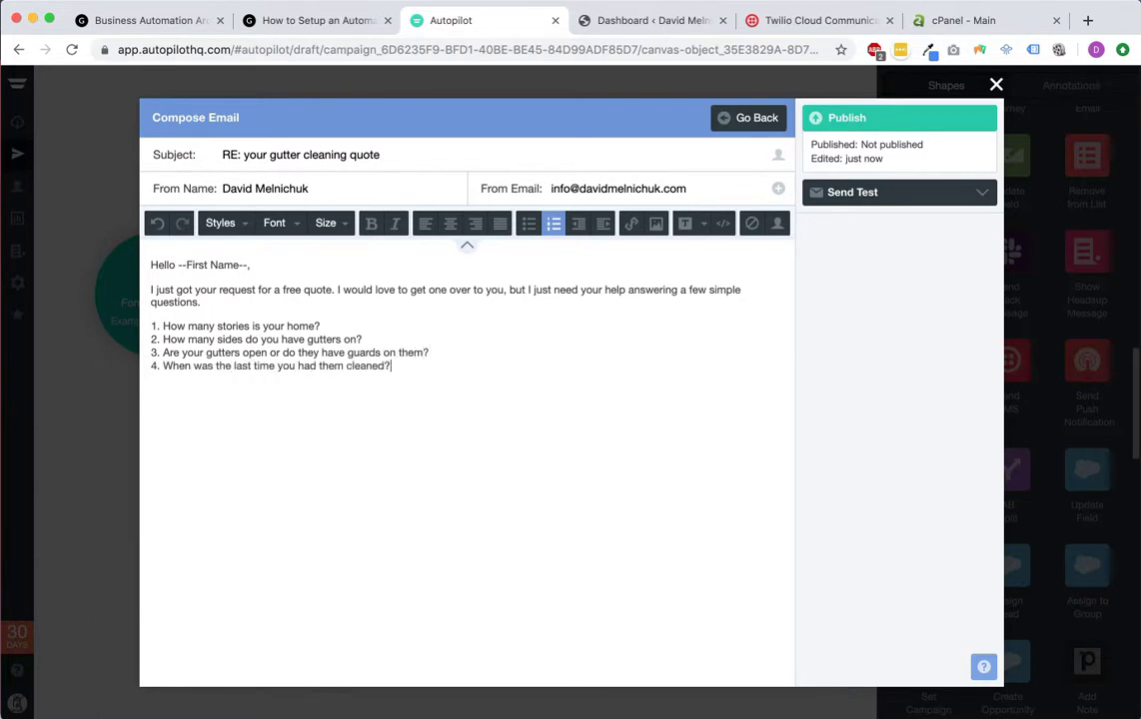
{"action": "type", "text": "?"}
{"action": "key", "text": "Return"}
{"action": "key", "text": "Return"}
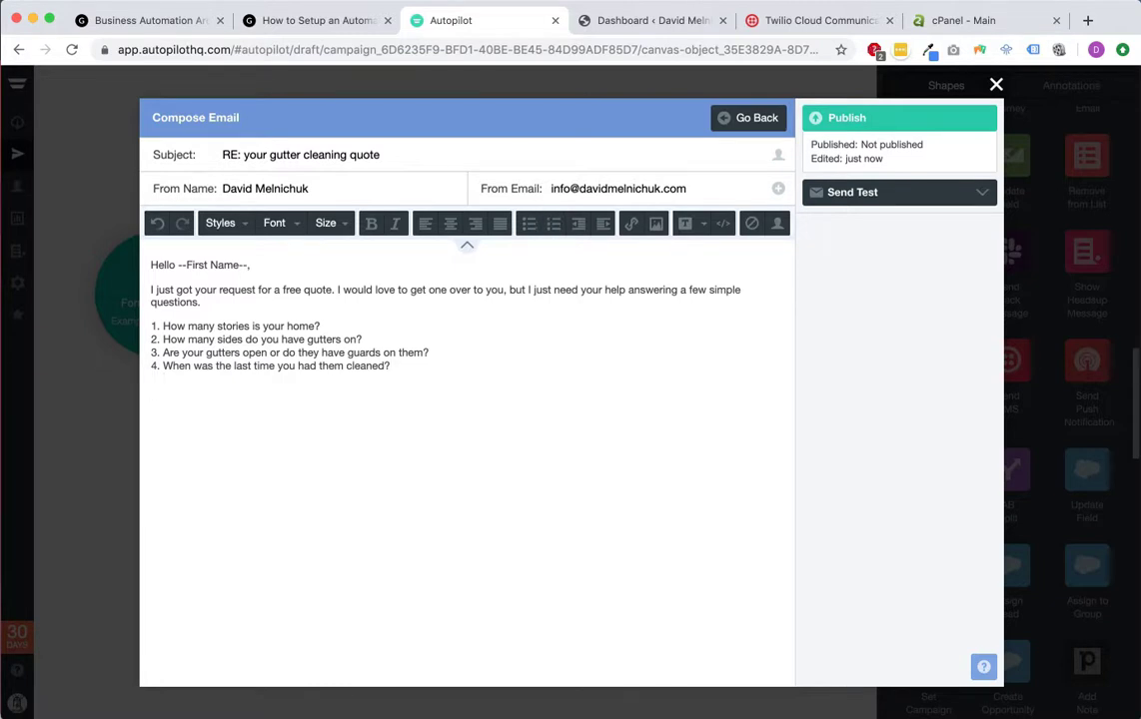
Step: Add the closing line about finalizing the quote and winning the business, then 'Thank you!'
{"action": "type", "text": "Get those over to me as so"}
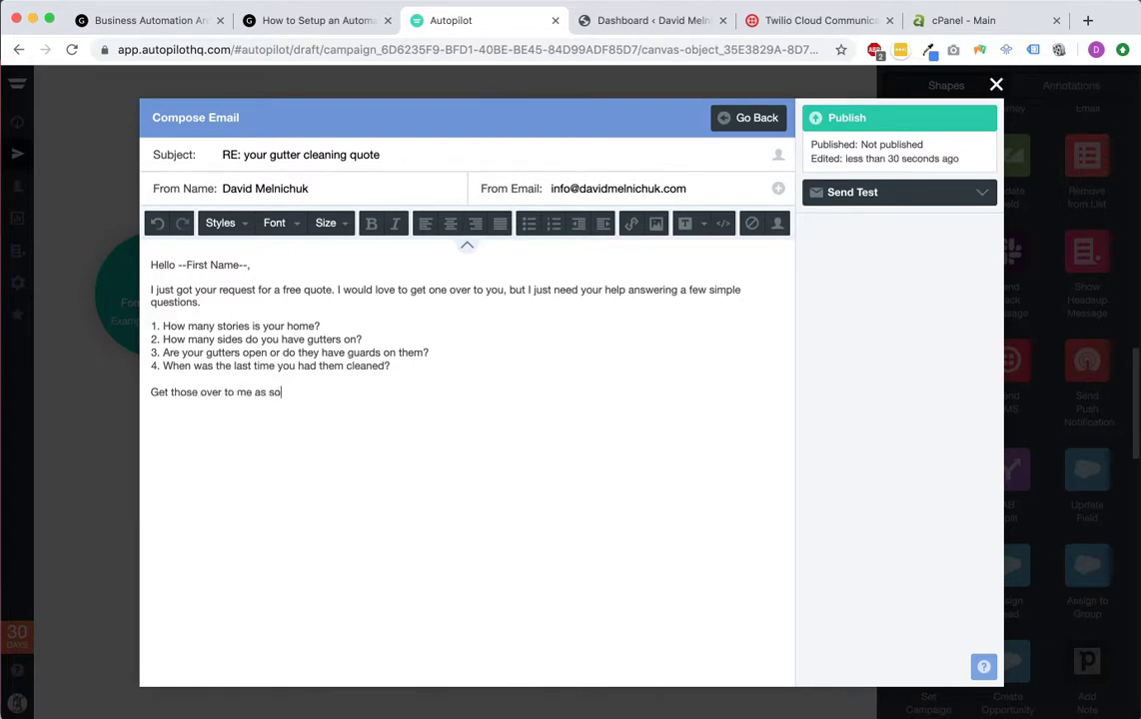
{"action": "type", "text": "on as possible and I'l"}
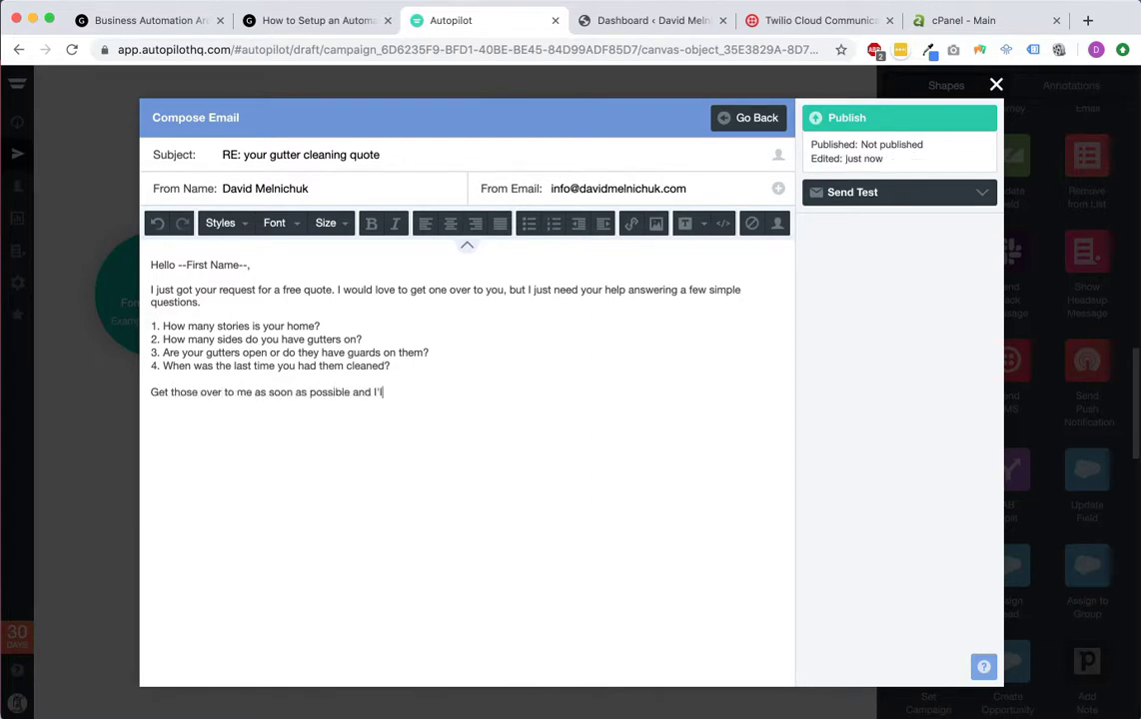
{"action": "type", "text": "l have your quote finalized a"}
{"action": "type", "text": "nd sent over. Thank"}
{"action": "key", "text": "BackSpace"}
{"action": "key", "text": "BackSpace"}
{"action": "key", "text": "BackSpace"}
{"action": "key", "text": "BackSpace"}
{"action": "type", "text": "I look forward to winnin"}
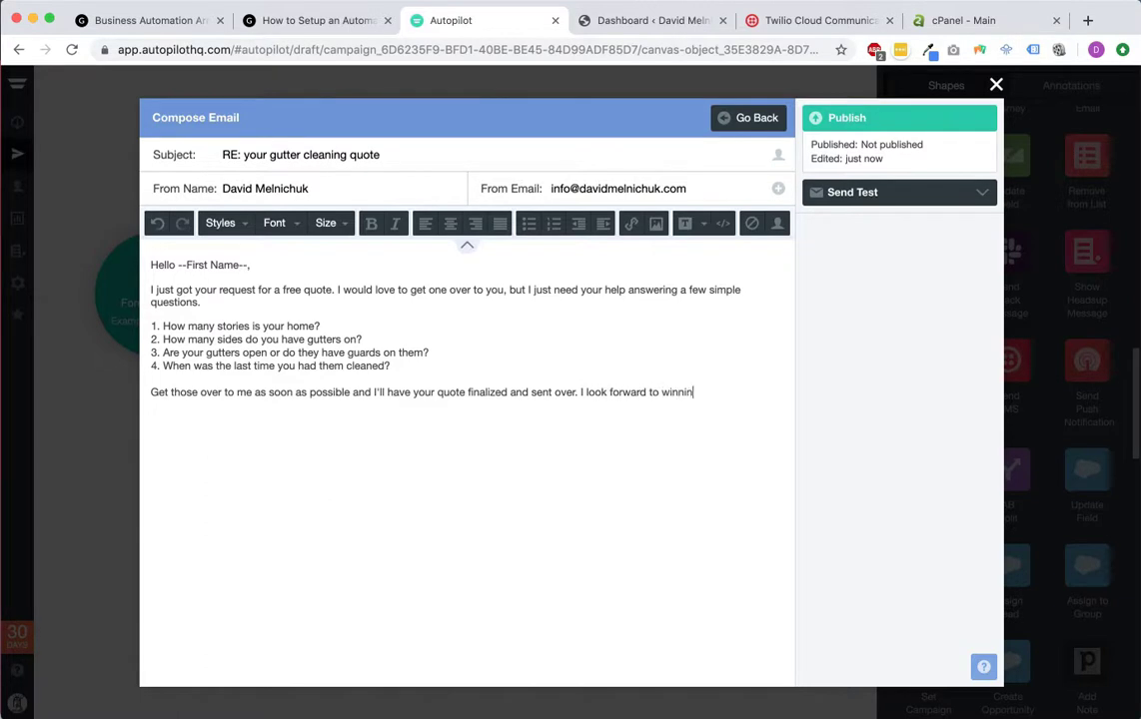
{"action": "type", "text": "g your busine"}
{"action": "type", "text": "Thank you"}
{"action": "key", "text": "BackSpace"}
{"action": "key", "text": "BackSpace"}
{"action": "key", "text": "BackSpace"}
{"action": "key", "text": "BackSpace"}
{"action": "key", "text": "BackSpace"}
{"action": "type", "text": "k you!"}
Step: Add a signature block with the sender's name, company, phone number and e-mail address
{"action": "key", "text": "shift+Return"}
{"action": "type", "text": "Bob"}
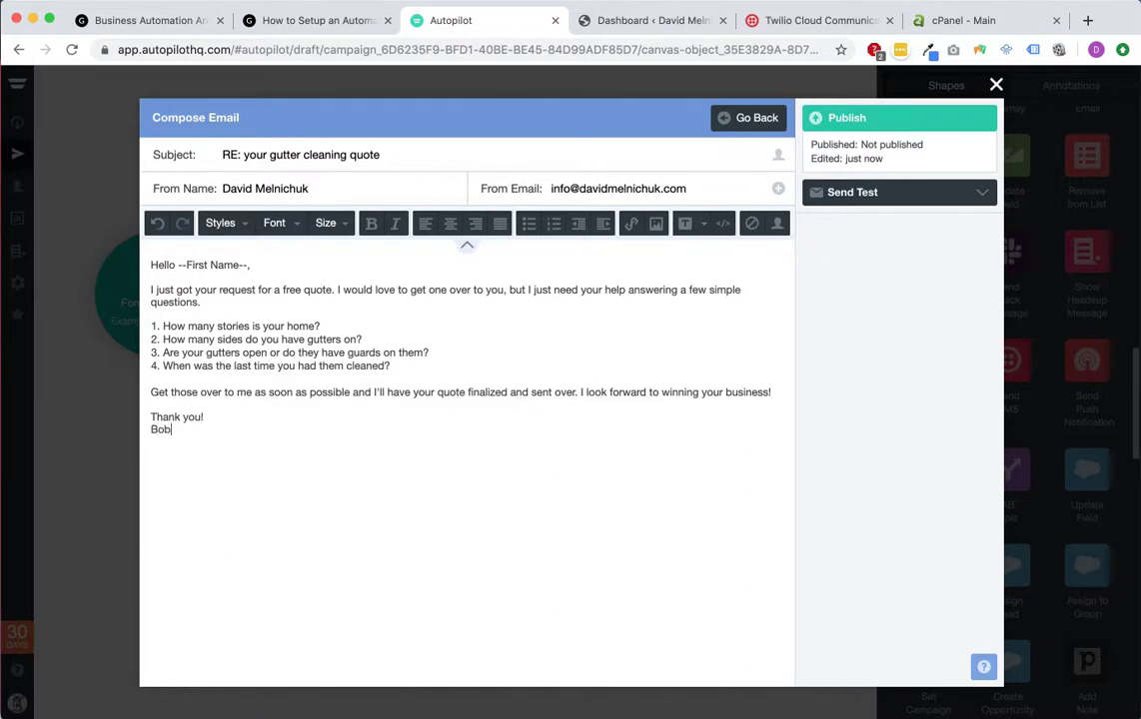
{"action": "key", "text": "BackSpace"}
{"action": "key", "text": "BackSpace"}
{"action": "key", "text": "BackSpace"}
{"action": "type", "text": "David M. Gutter Cleaning Co. P: ("}
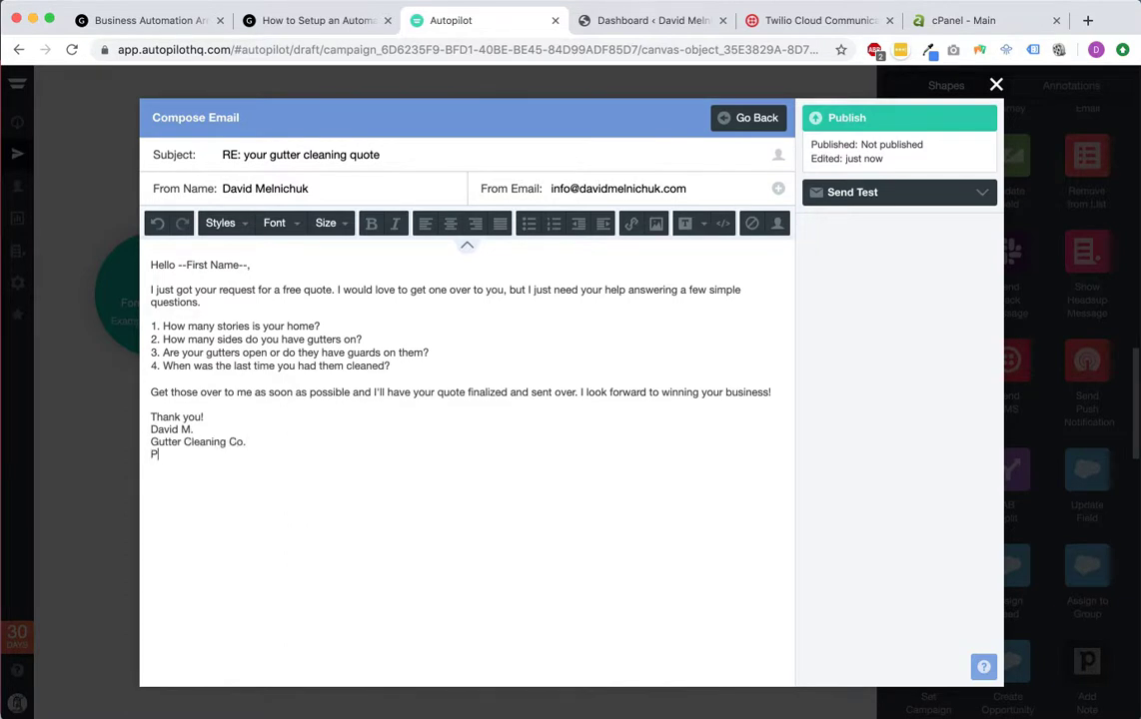
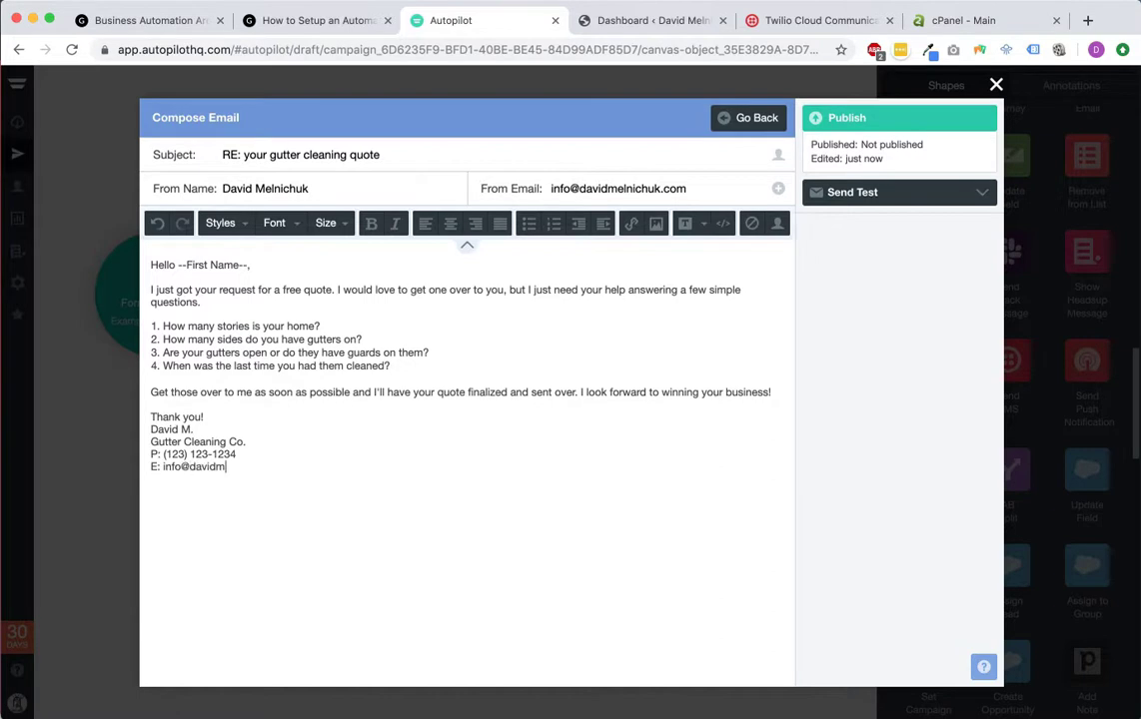
{"action": "key", "text": "Return"}
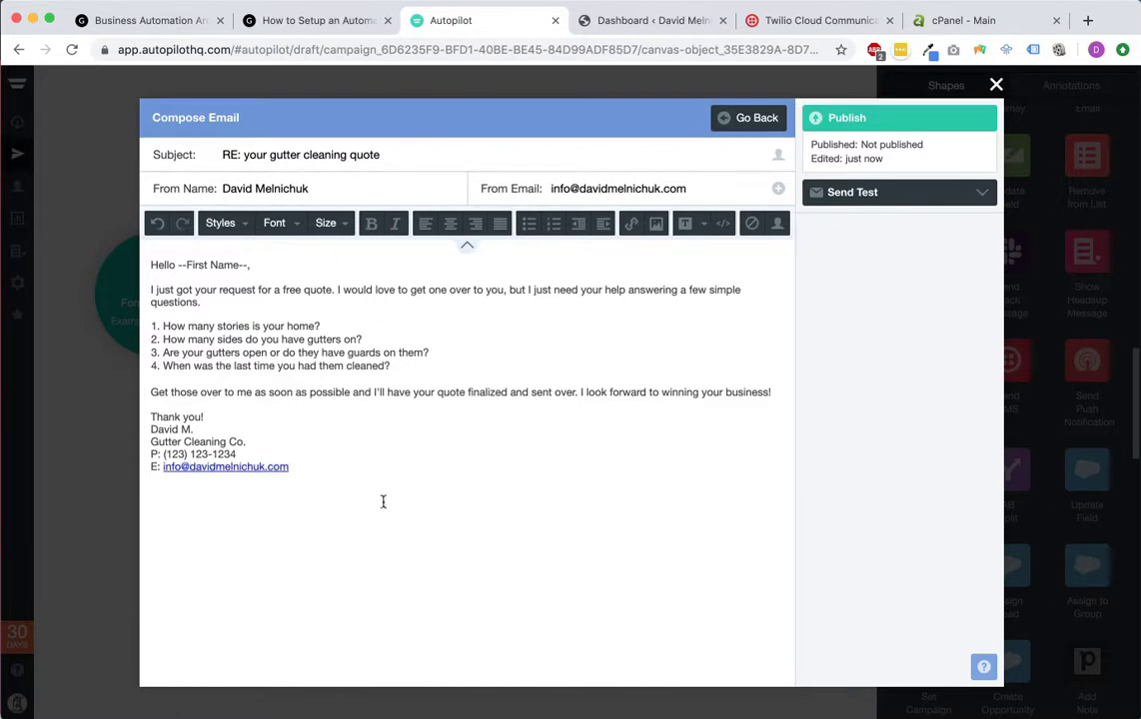
{"action": "left_click", "coordinate": [656, 224]}
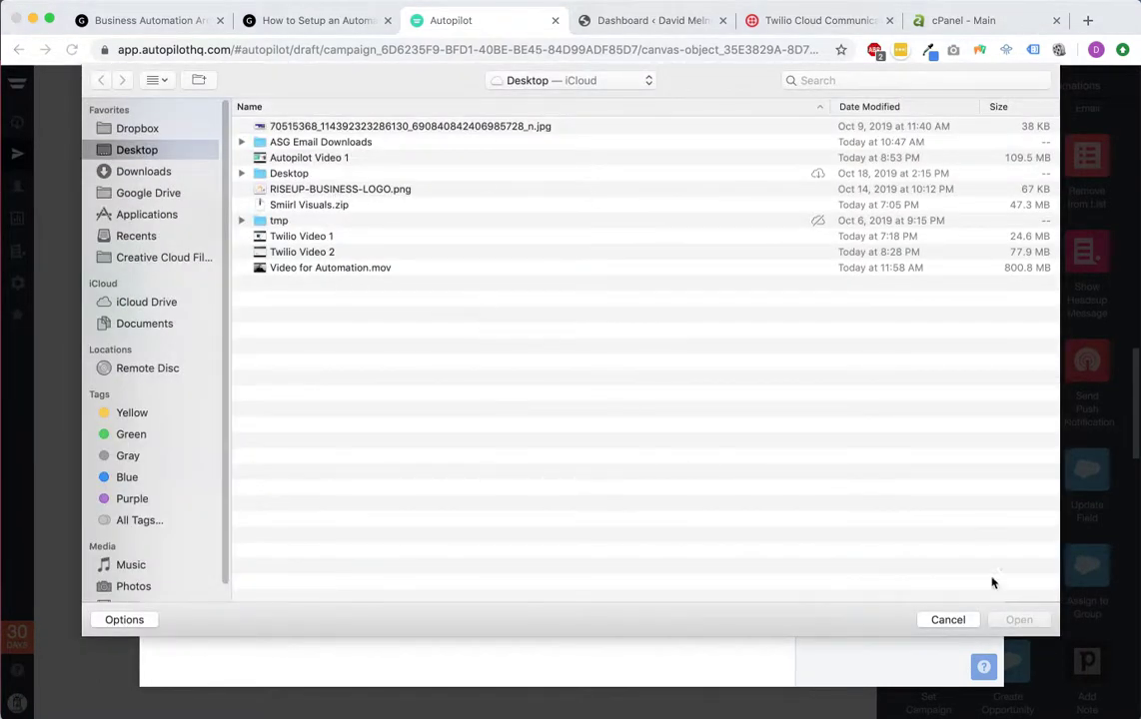
Step: Upload RISEUP-BUSINESS-LOGO.png and resize it to a small logo under the signature
{"action": "double_click", "coordinate": [390, 190]}
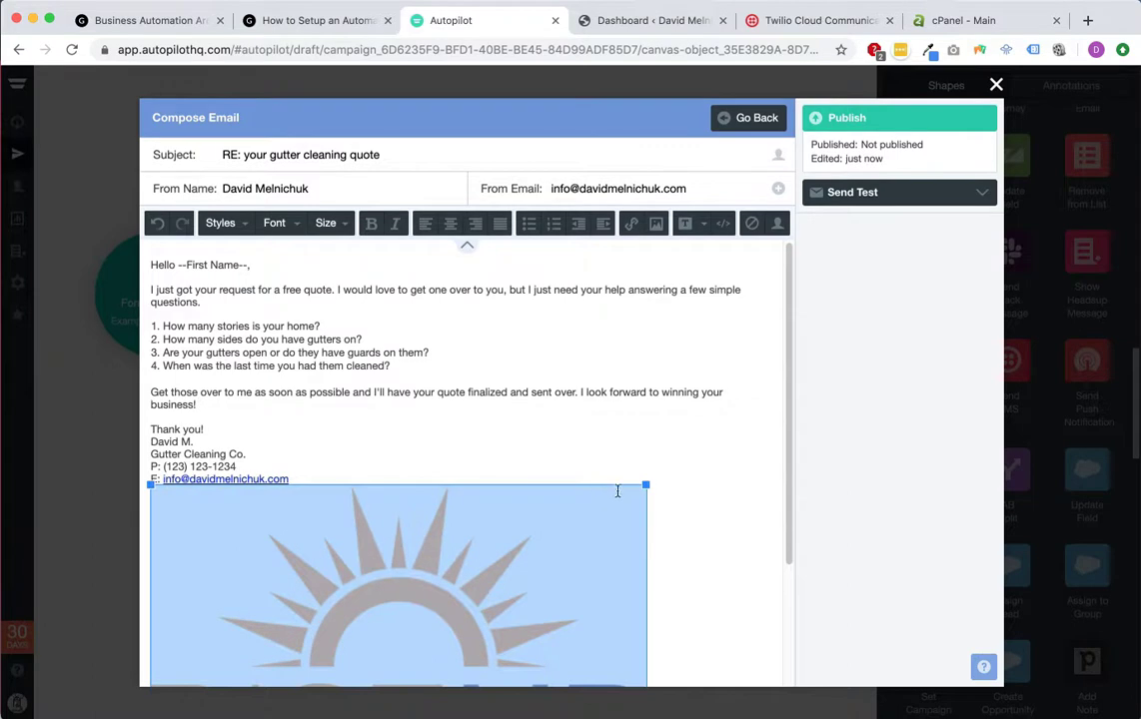
{"action": "left_click_drag", "start_coordinate": [646, 484], "coordinate": [200, 576]}
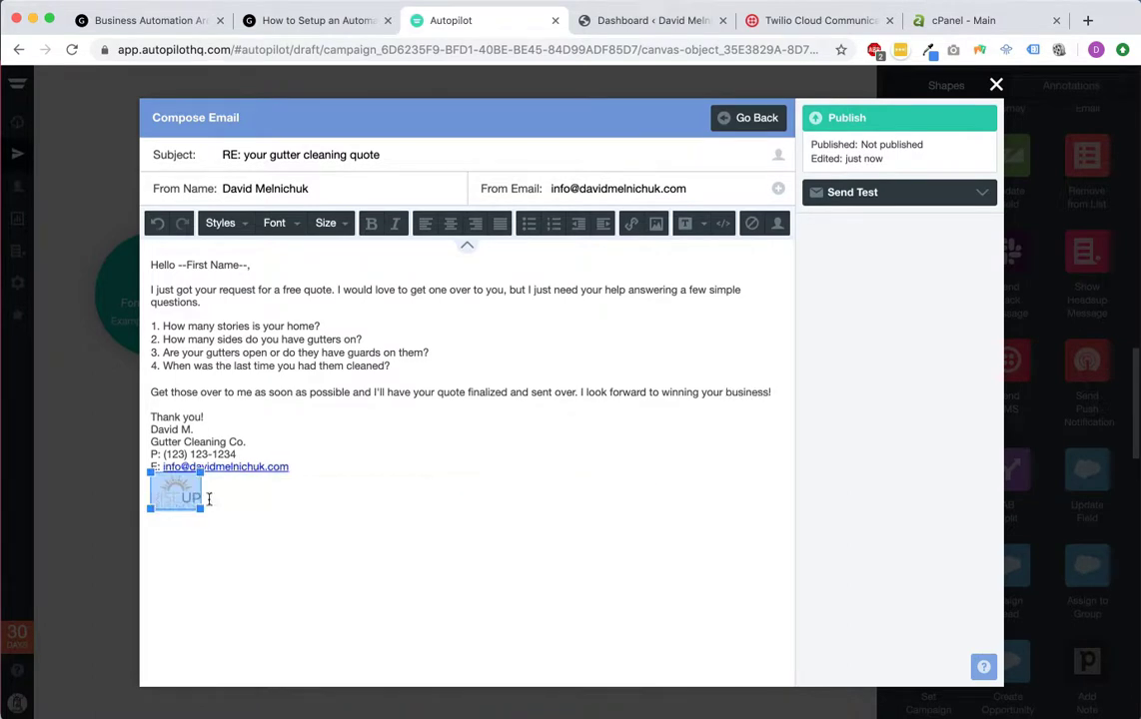
{"action": "left_click", "coordinate": [223, 524]}
{"action": "left_click", "coordinate": [192, 498]}
{"action": "left_click_drag", "start_coordinate": [200, 509], "coordinate": [229, 531]}
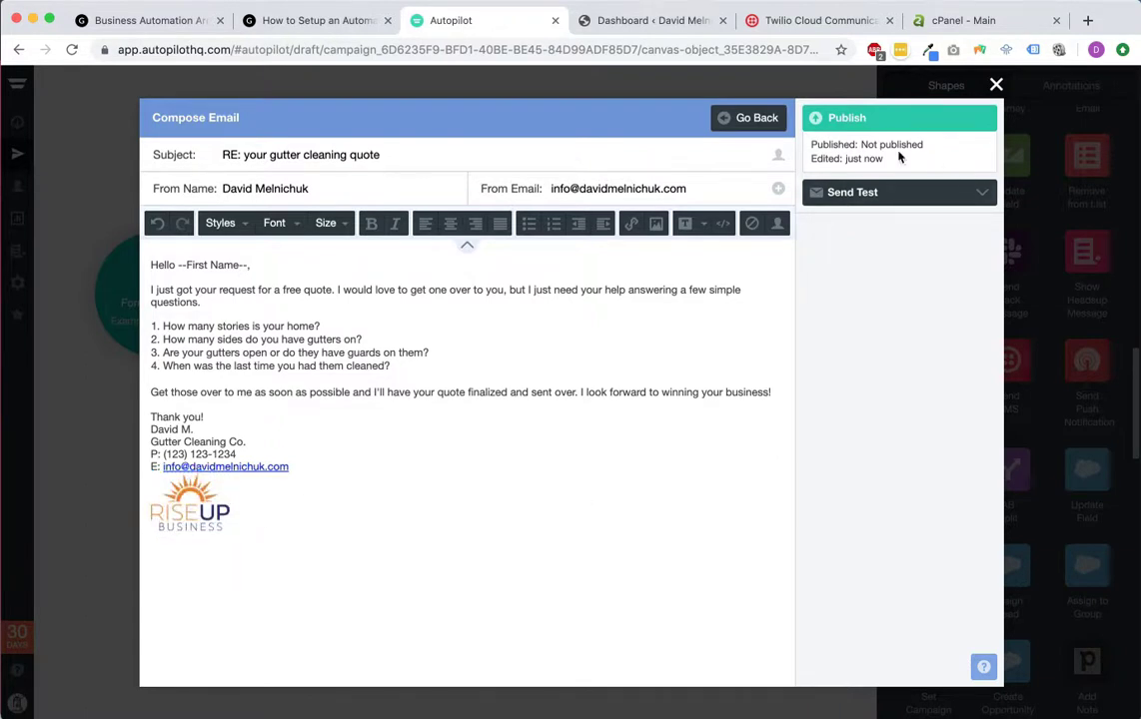
Step: Publish the email, attach it to Send Email as Gutter Quote Email #1, and go to the dashboard
{"action": "left_click", "coordinate": [887, 121]}
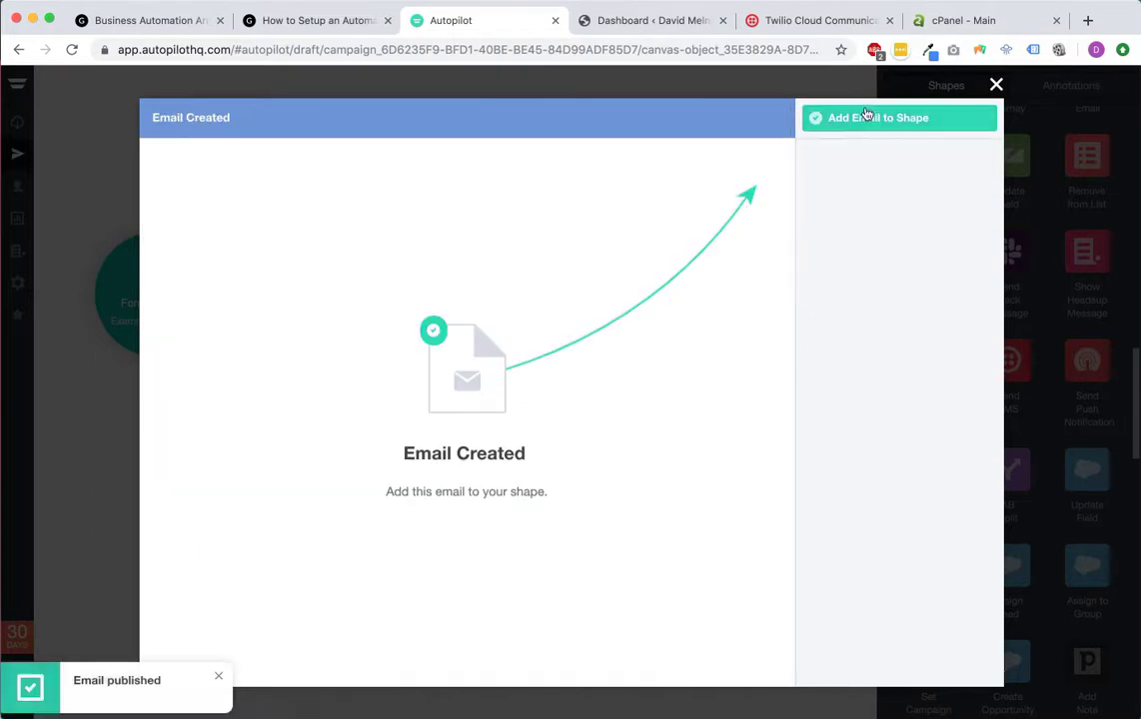
{"action": "left_click", "coordinate": [875, 120]}
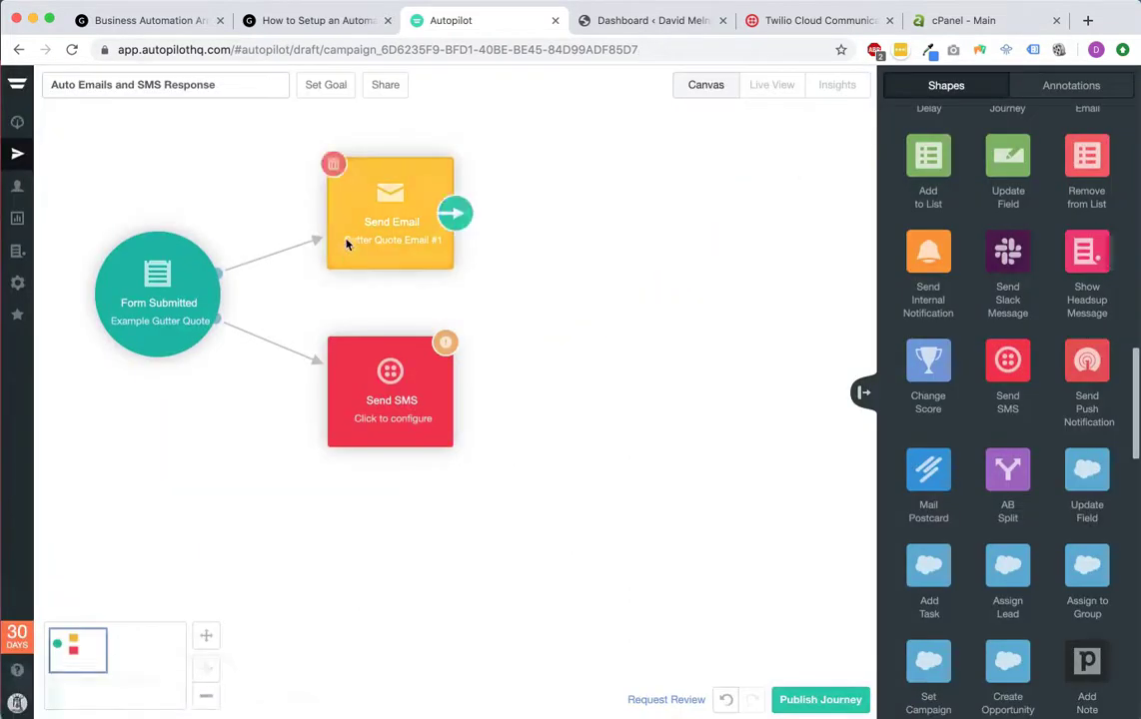
{"action": "left_click", "coordinate": [363, 213]}
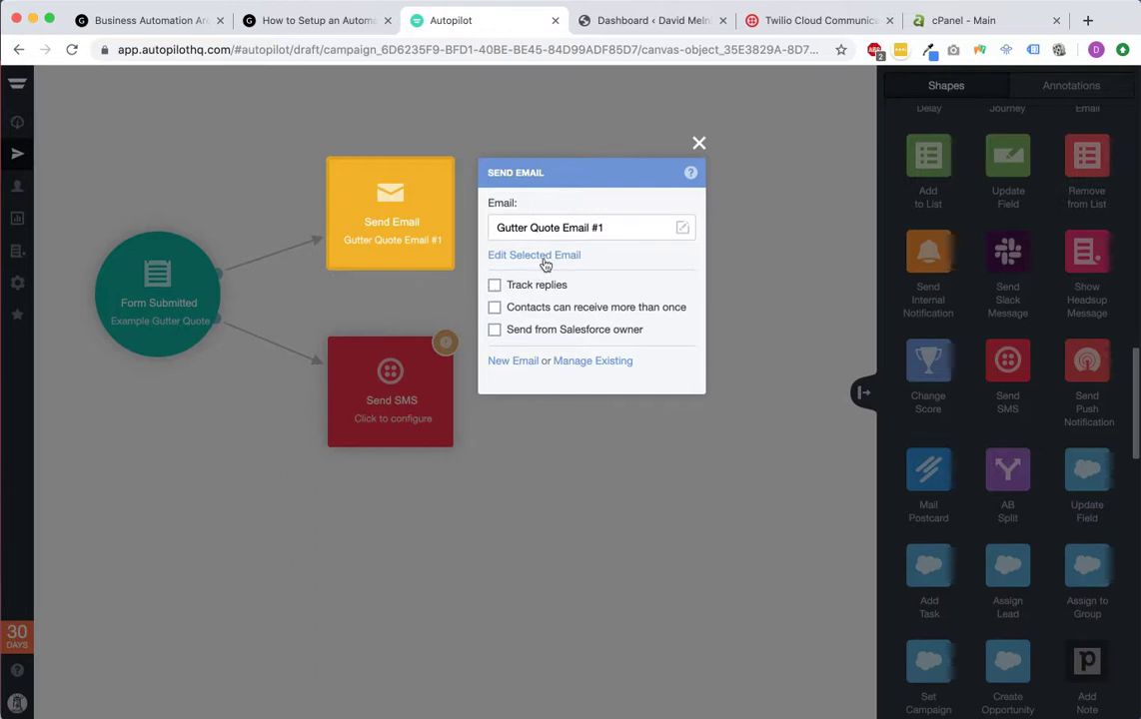
{"action": "left_click", "coordinate": [699, 145]}
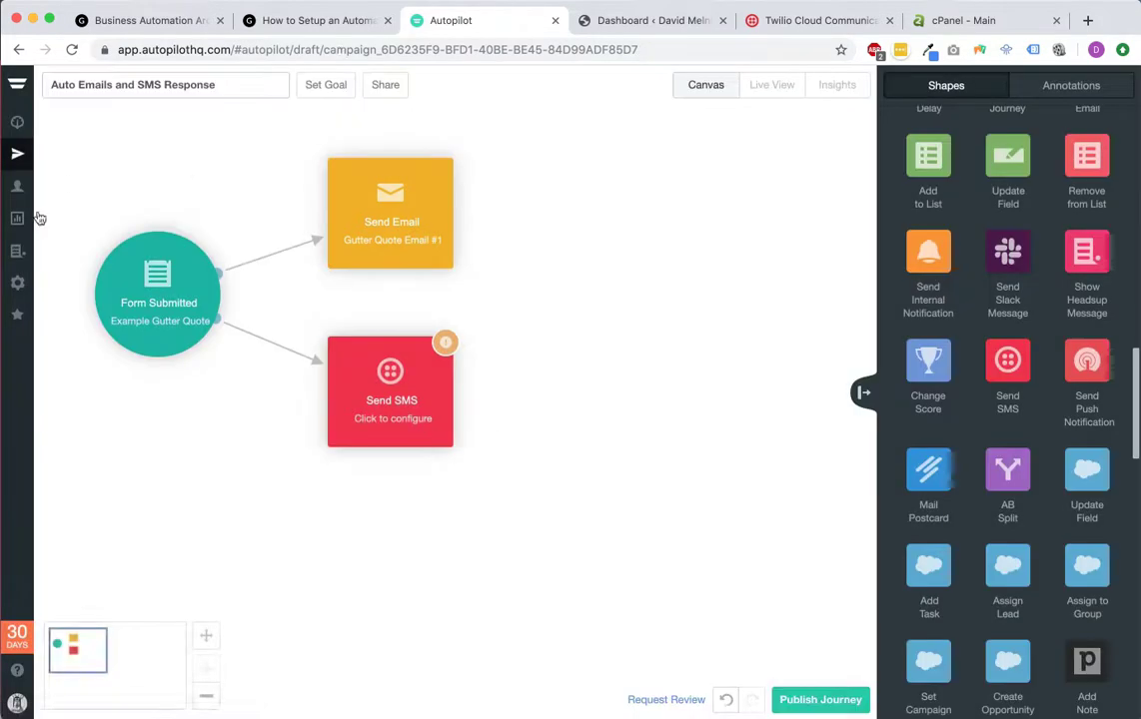
{"action": "left_click", "coordinate": [17, 121]}
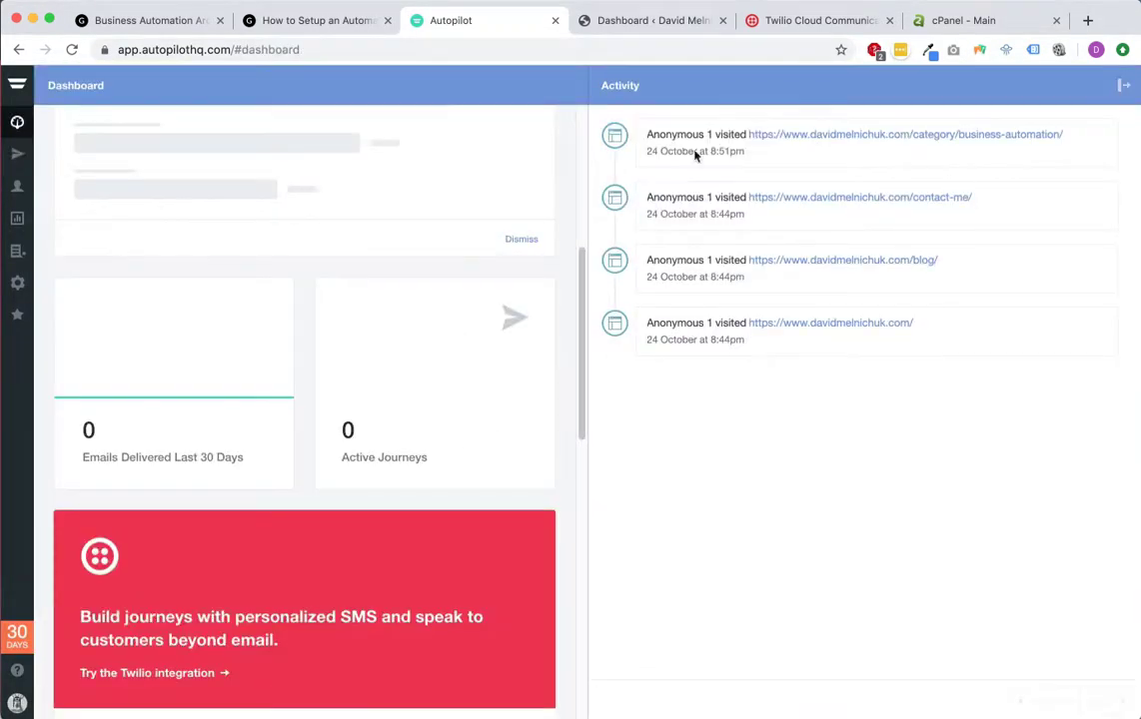
Step: Open Auto Emails and SMS Response, check the Send SMS phone number, and go to Twilio settings
{"action": "left_click", "coordinate": [17, 153]}
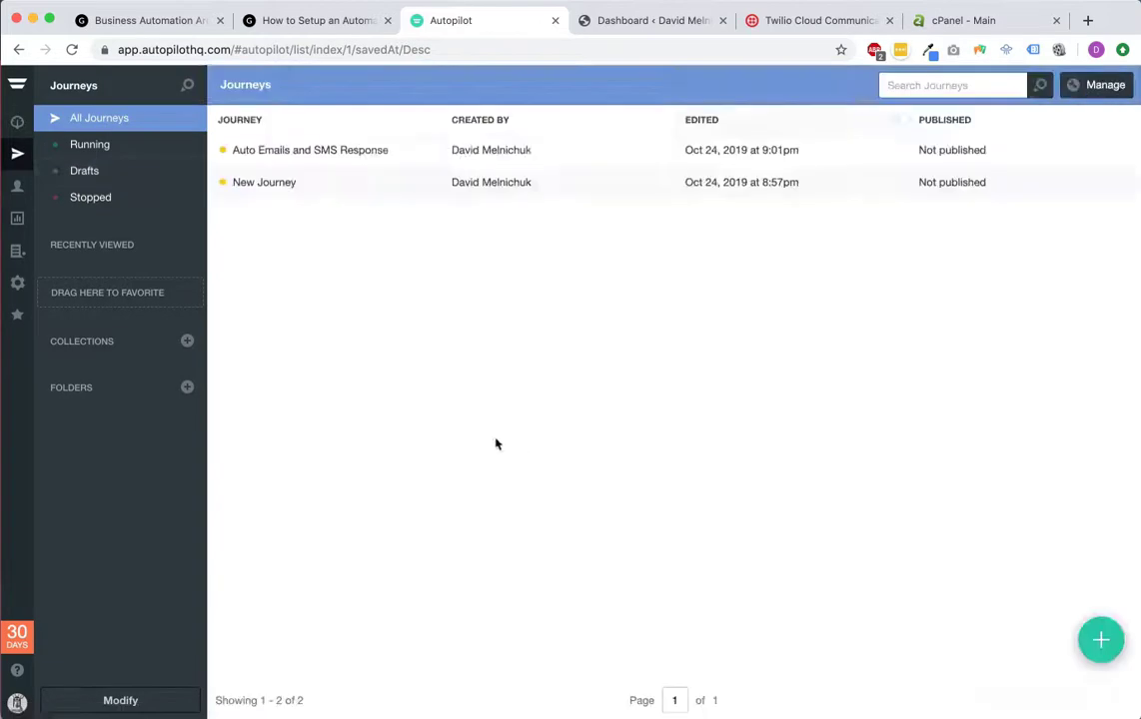
{"action": "left_click", "coordinate": [357, 152]}
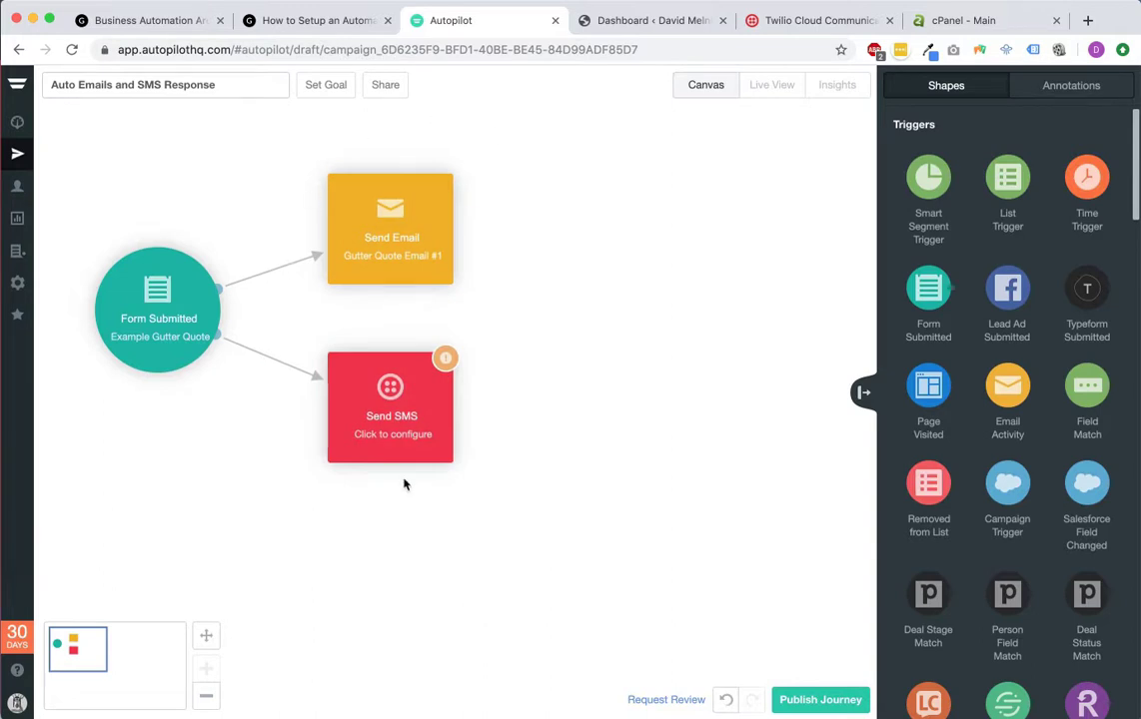
{"action": "left_click", "coordinate": [385, 405]}
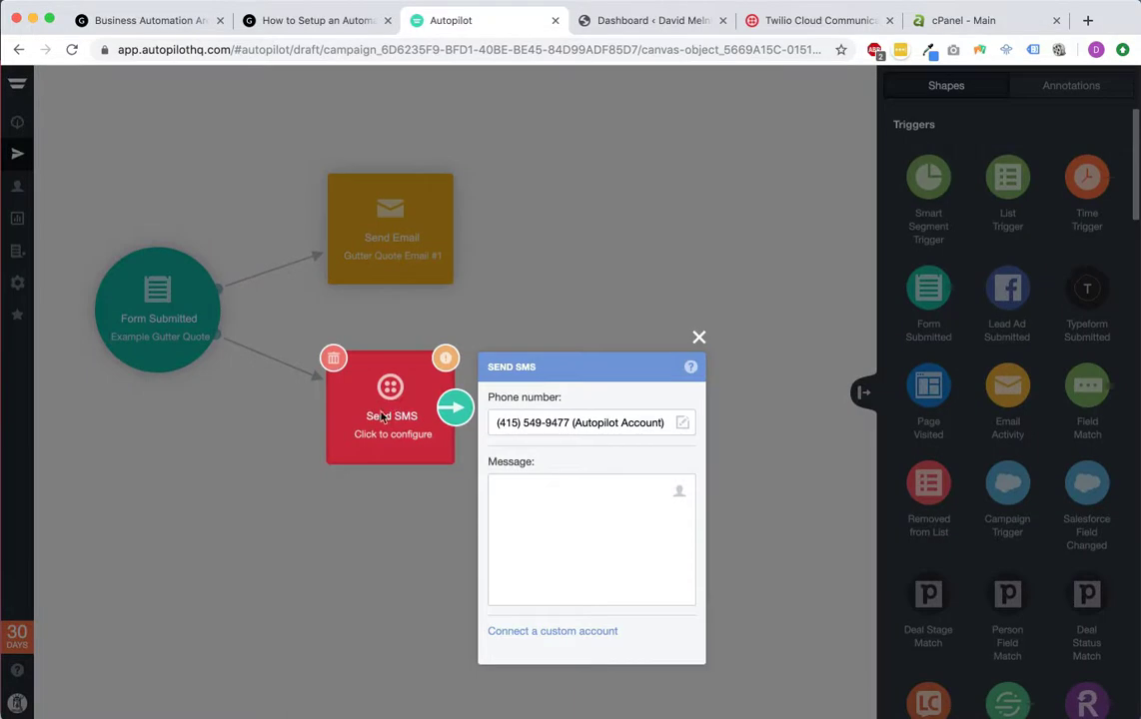
{"action": "left_click", "coordinate": [685, 426]}
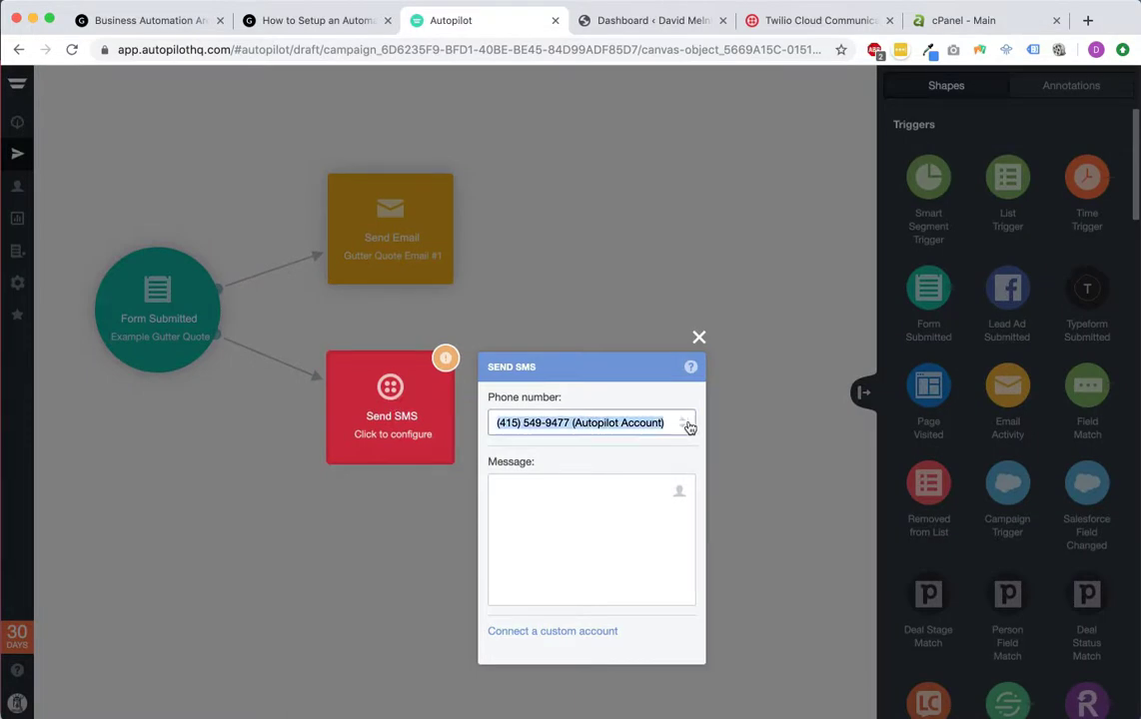
{"action": "left_click", "coordinate": [604, 428]}
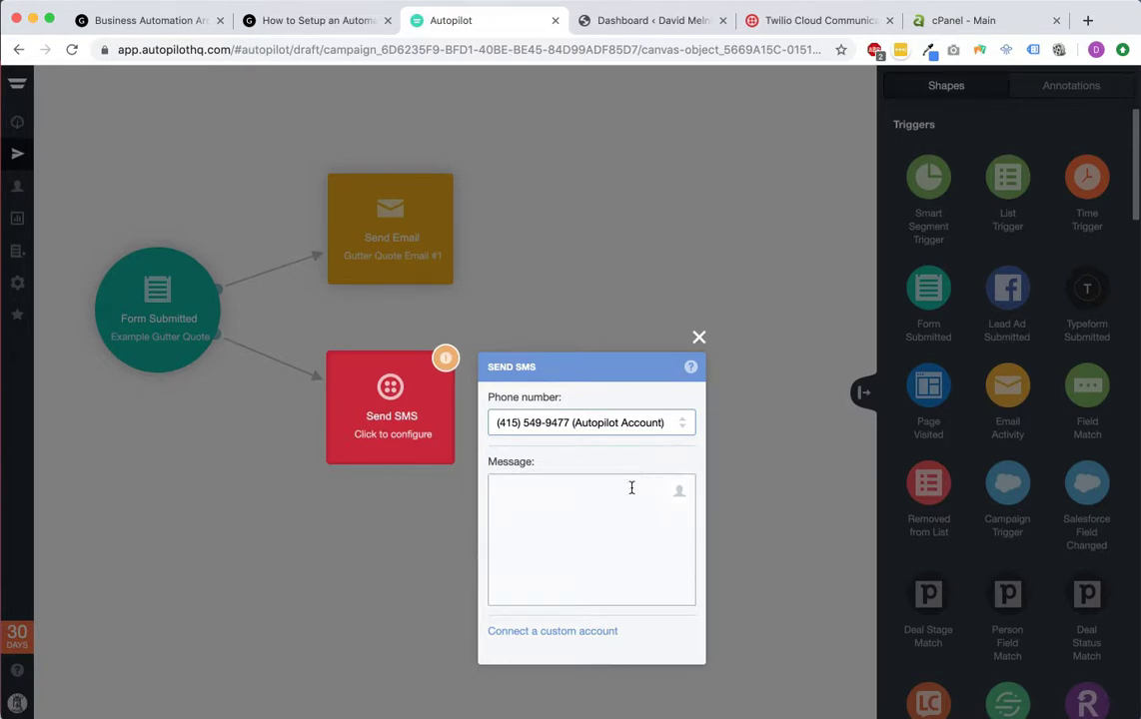
{"action": "left_click", "coordinate": [545, 631]}
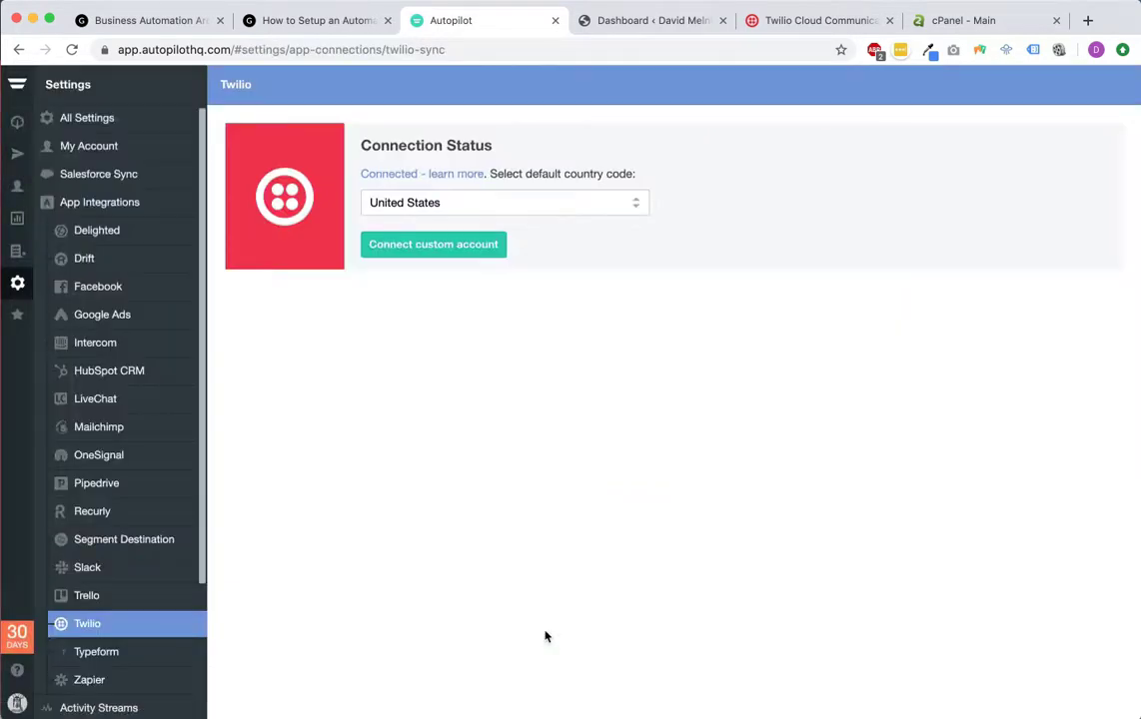
Step: Paste the Account SID copied from the notes into the custom account's AccountSID field
{"action": "left_click", "coordinate": [469, 251]}
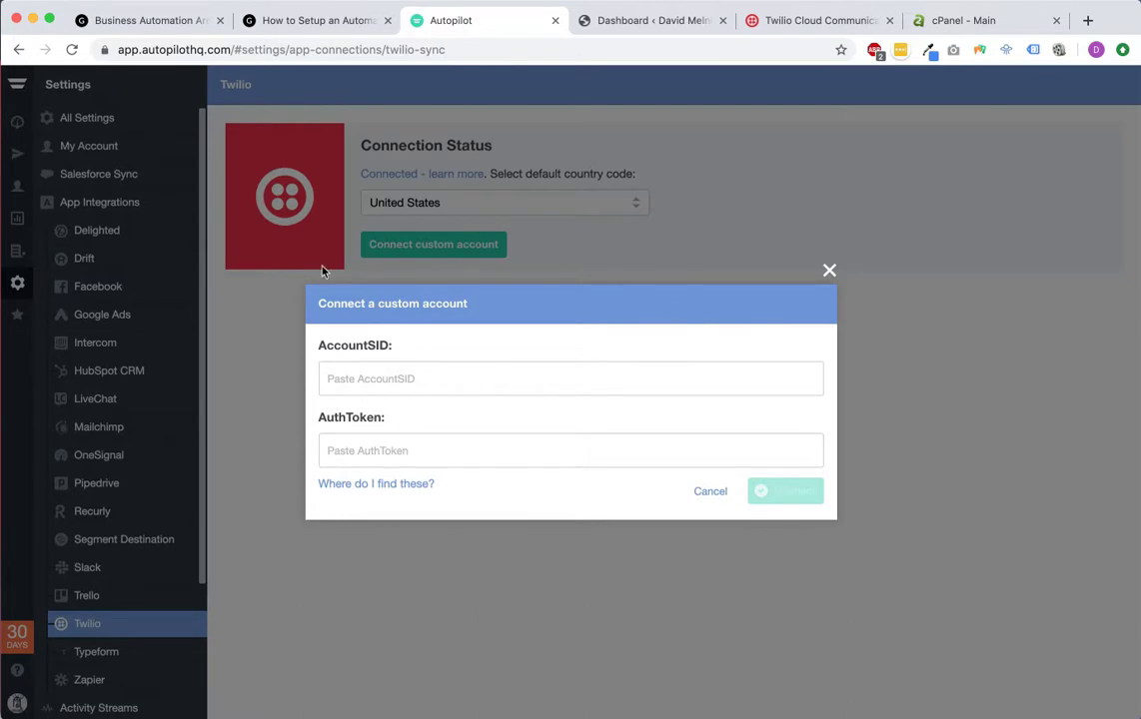
{"action": "left_click", "coordinate": [6, 443]}
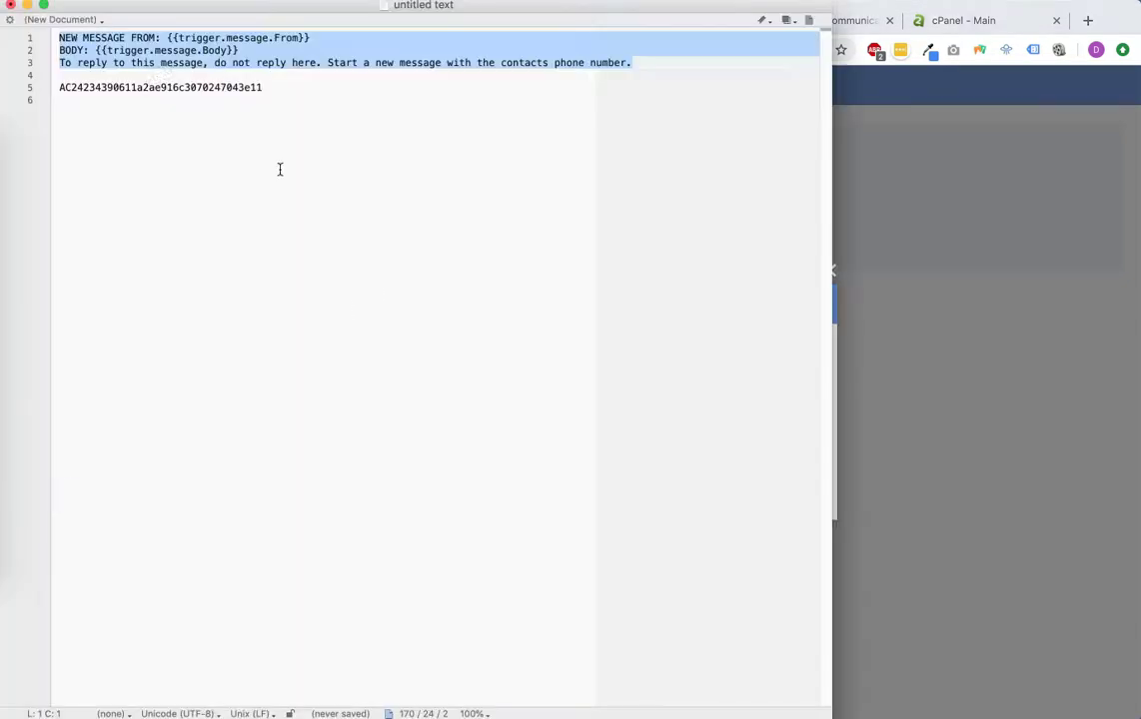
{"action": "left_click", "coordinate": [145, 94]}
{"action": "double_click", "coordinate": [148, 86]}
{"action": "key", "text": "super+c"}
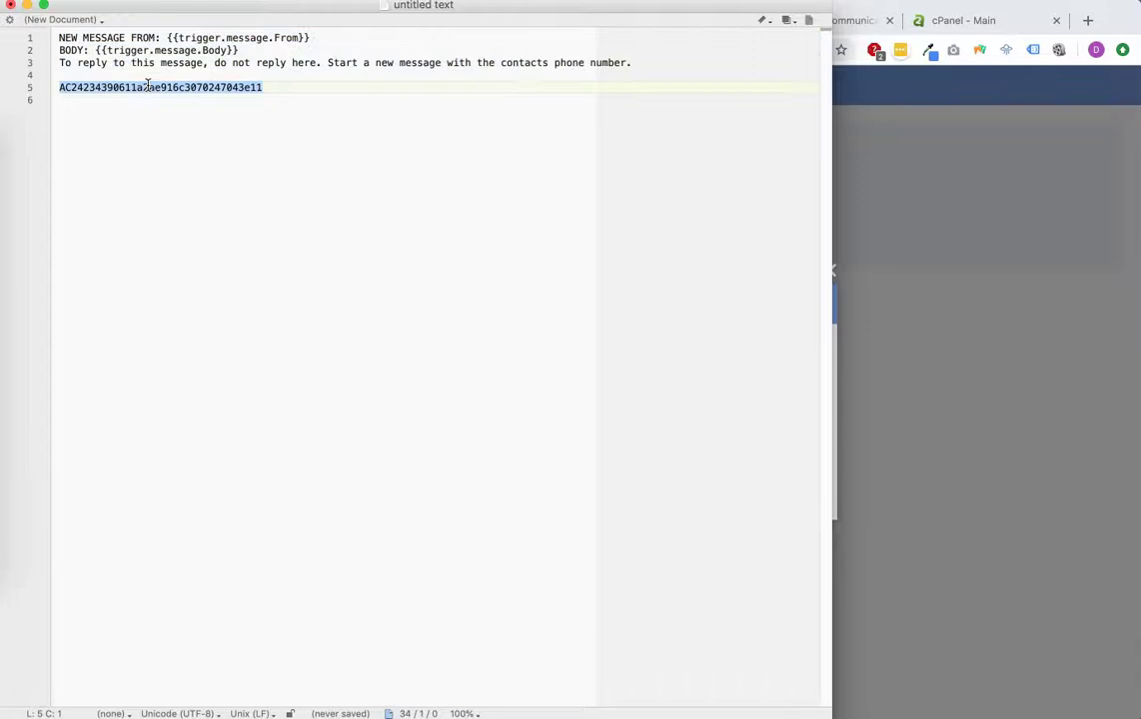
{"action": "left_click", "coordinate": [1071, 160]}
{"action": "left_click", "coordinate": [484, 375]}
{"action": "key", "text": "super+v"}
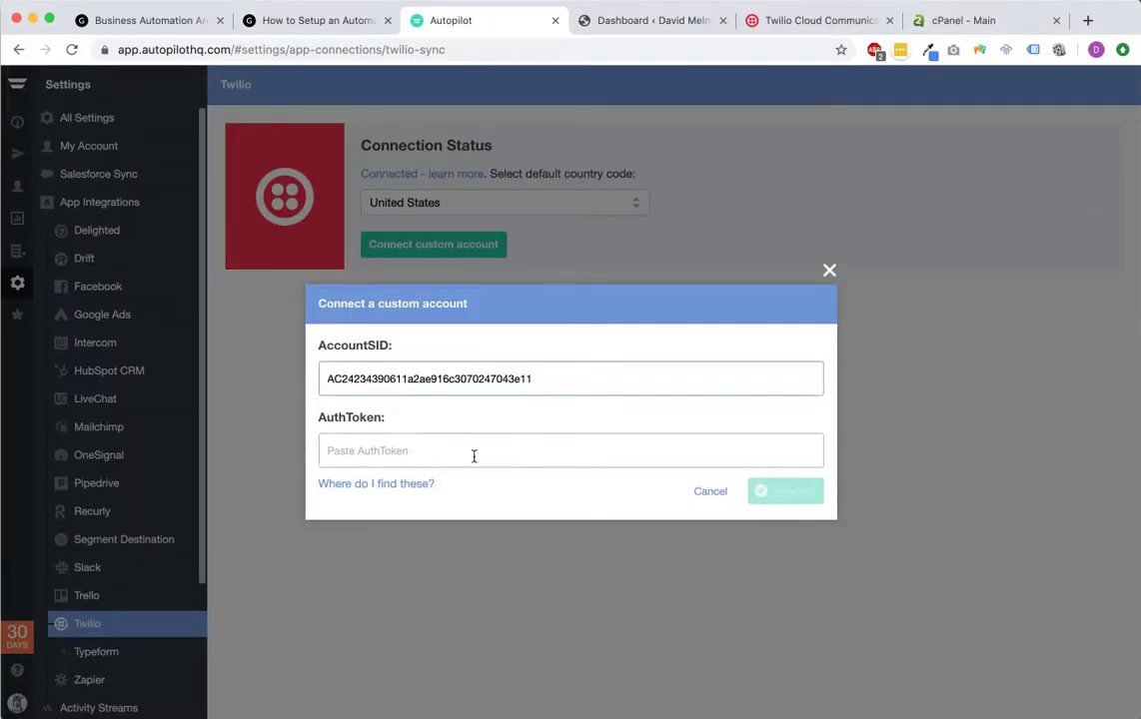
{"action": "left_click", "coordinate": [451, 441]}
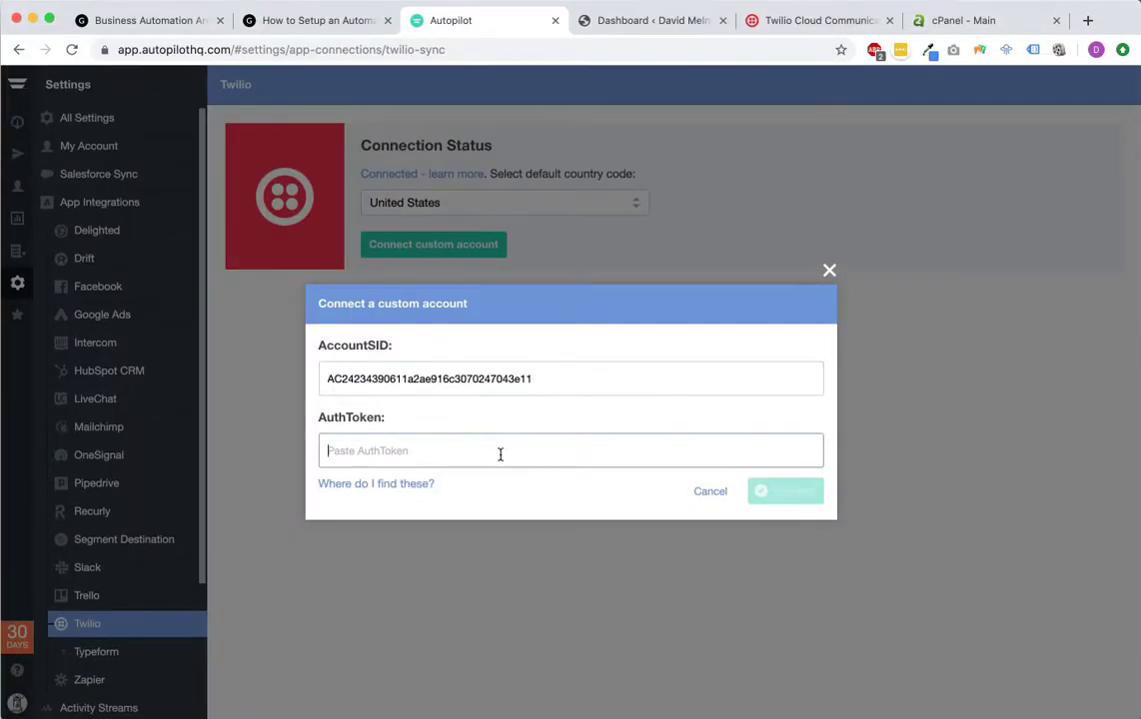
{"action": "left_click", "coordinate": [817, 22]}
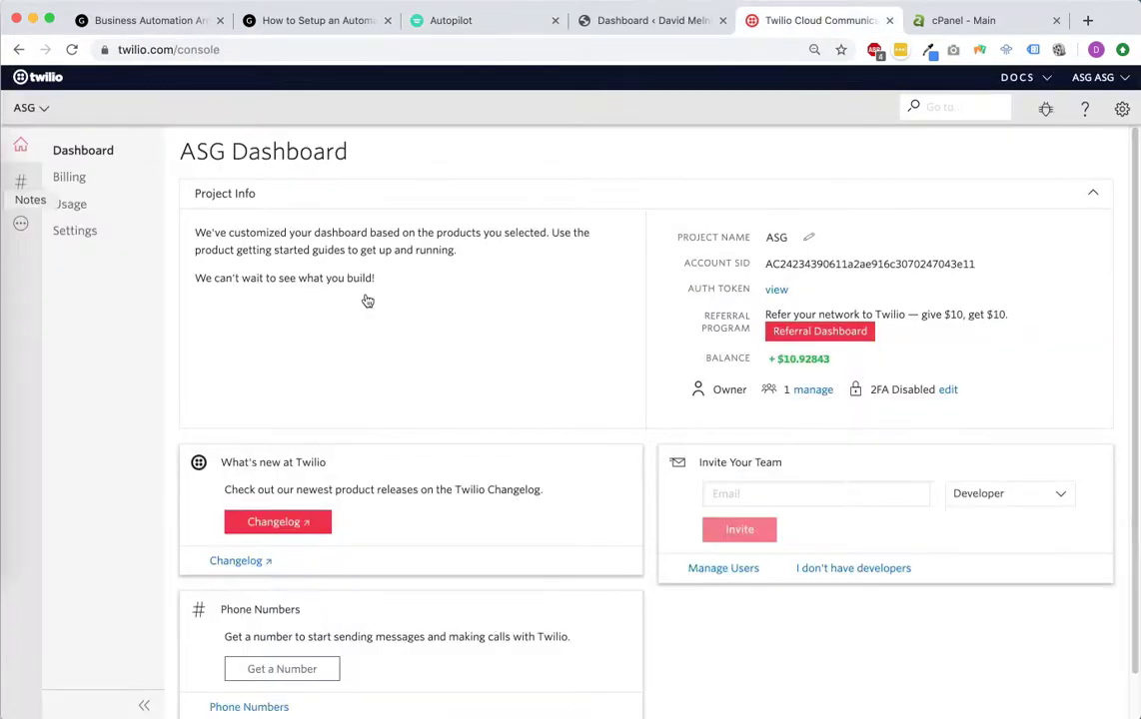
Step: Open Twilio Settings > General and unlock the Live Credentials section with the account password
{"action": "left_click", "coordinate": [1122, 109]}
{"action": "left_click", "coordinate": [1087, 144]}
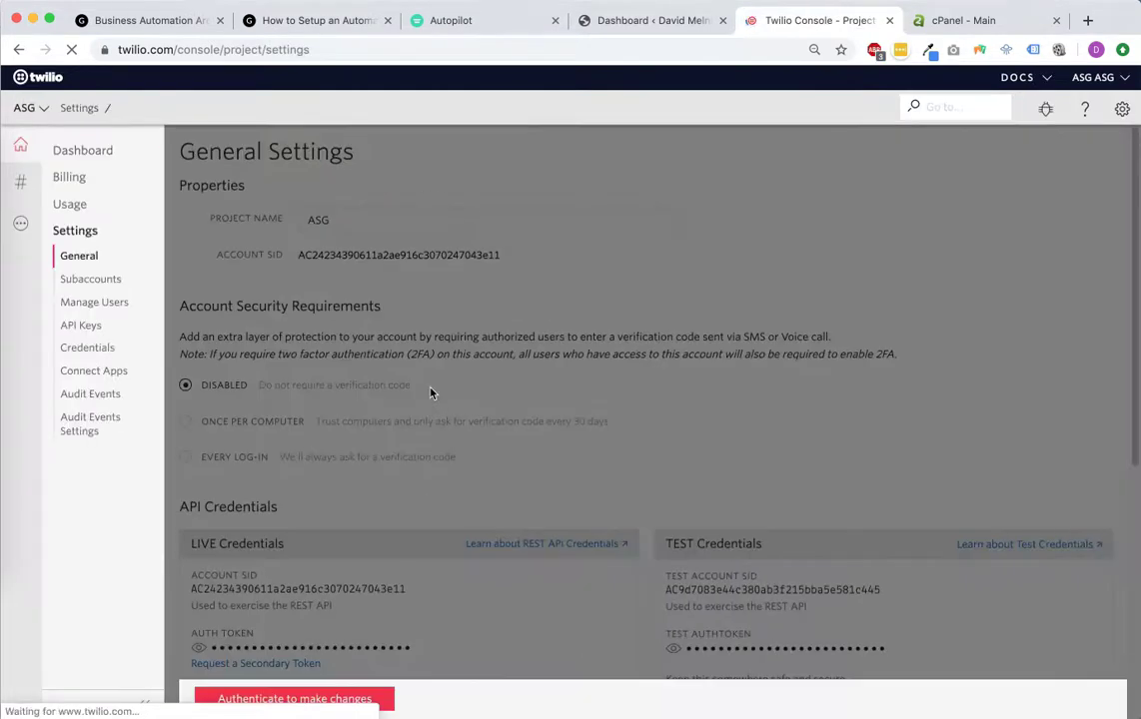
{"action": "left_click", "coordinate": [340, 699]}
{"action": "left_click", "coordinate": [667, 320]}
{"action": "scroll", "coordinate": [705, 337], "scroll_direction": "down", "scroll_amount": 1}
{"action": "left_click", "coordinate": [837, 0]}
{"action": "left_click", "coordinate": [837, 0]}
{"action": "left_click", "coordinate": [763, 0]}
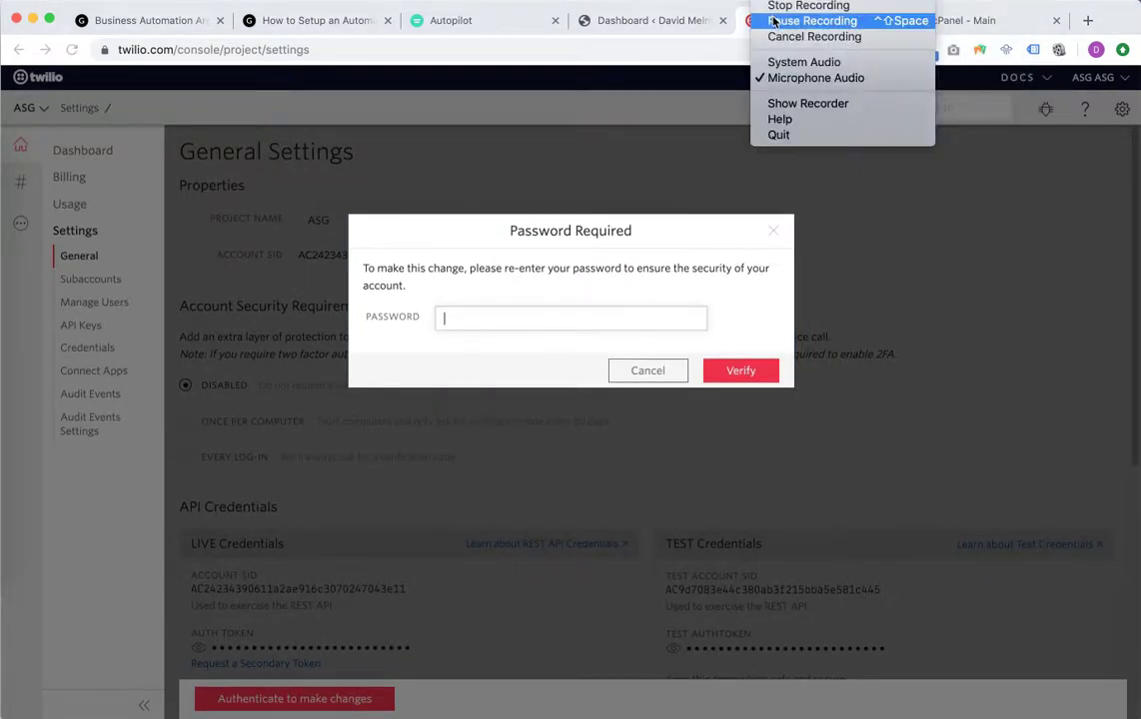
{"action": "left_click", "coordinate": [811, 20]}
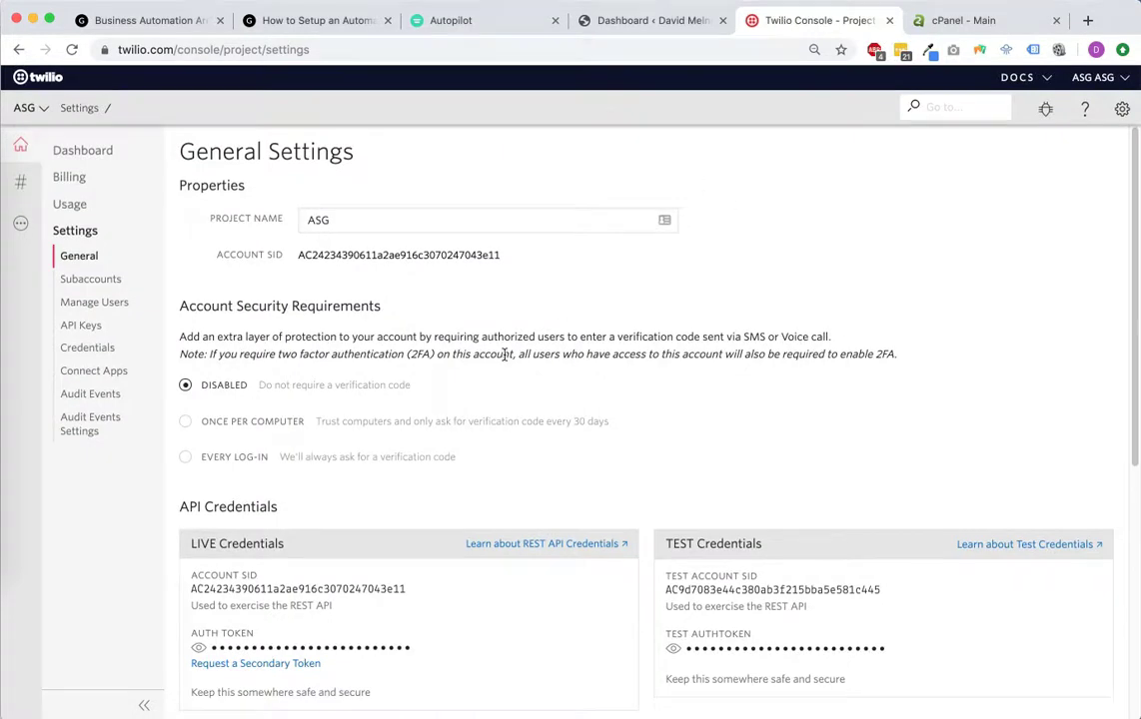
{"action": "scroll", "coordinate": [502, 356], "scroll_direction": "down", "scroll_amount": 3}
{"action": "scroll", "coordinate": [558, 301], "scroll_direction": "down", "scroll_amount": 3}
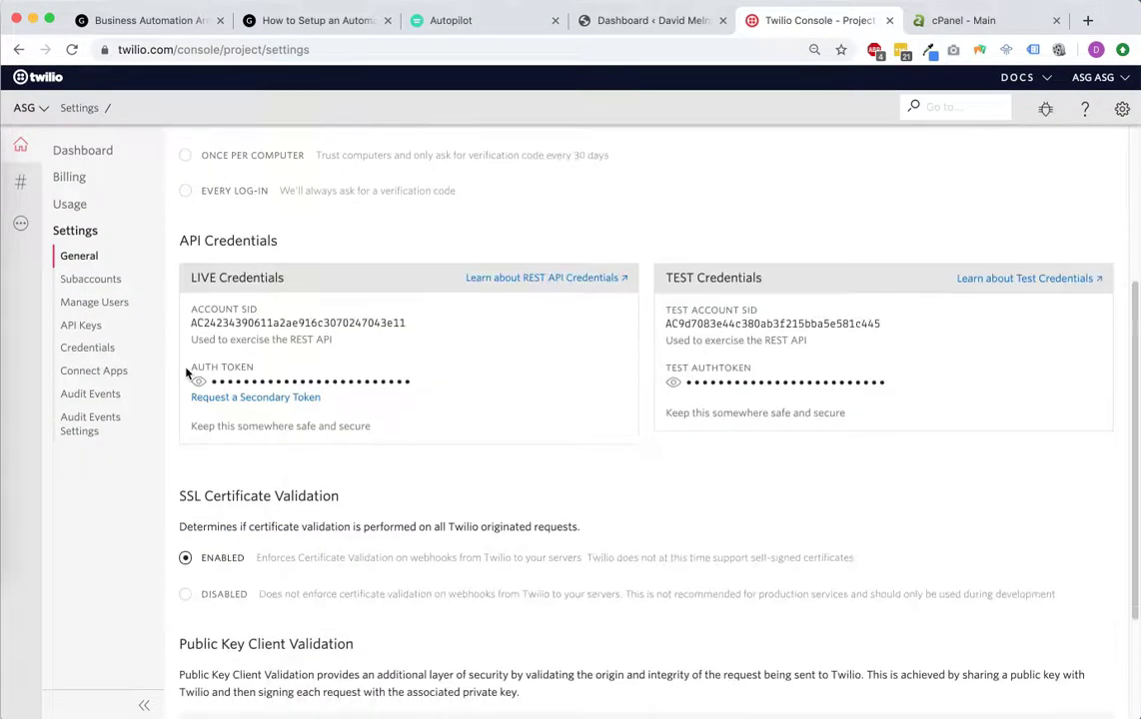
Step: Locate the Auth Token and switch between Twilio and Autopilot, ending on the Autopilot dashboard
{"action": "left_click_drag", "start_coordinate": [191, 366], "coordinate": [253, 368]}
{"action": "left_click", "coordinate": [496, 21]}
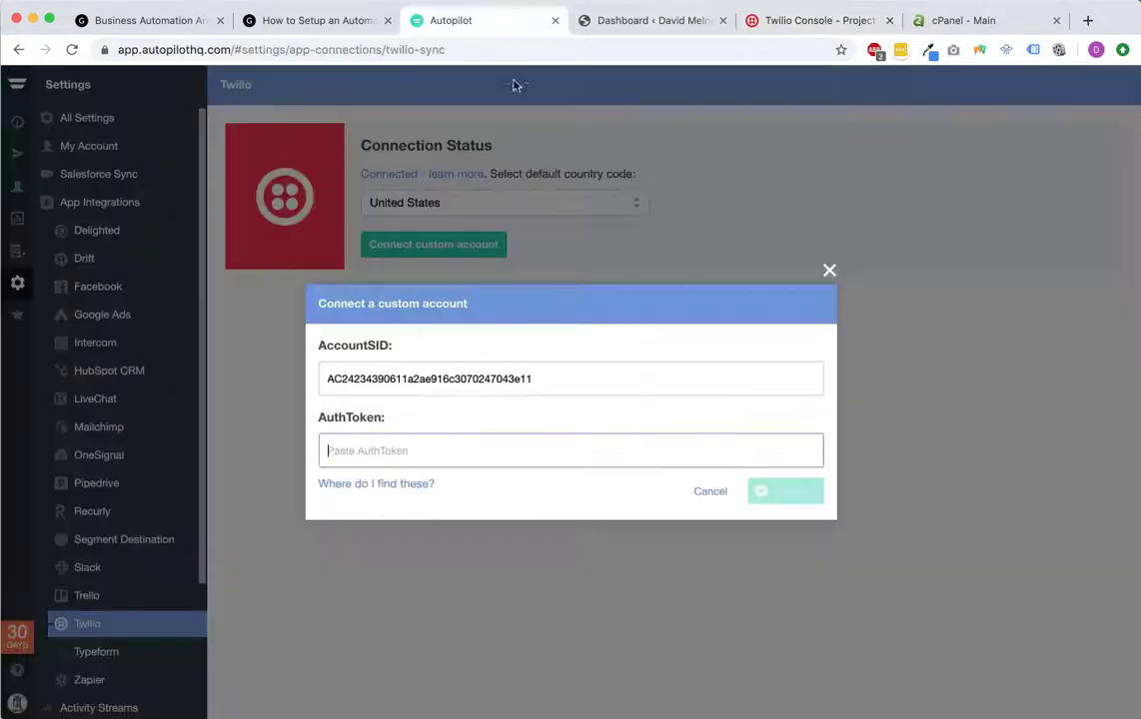
{"action": "left_click", "coordinate": [788, 18]}
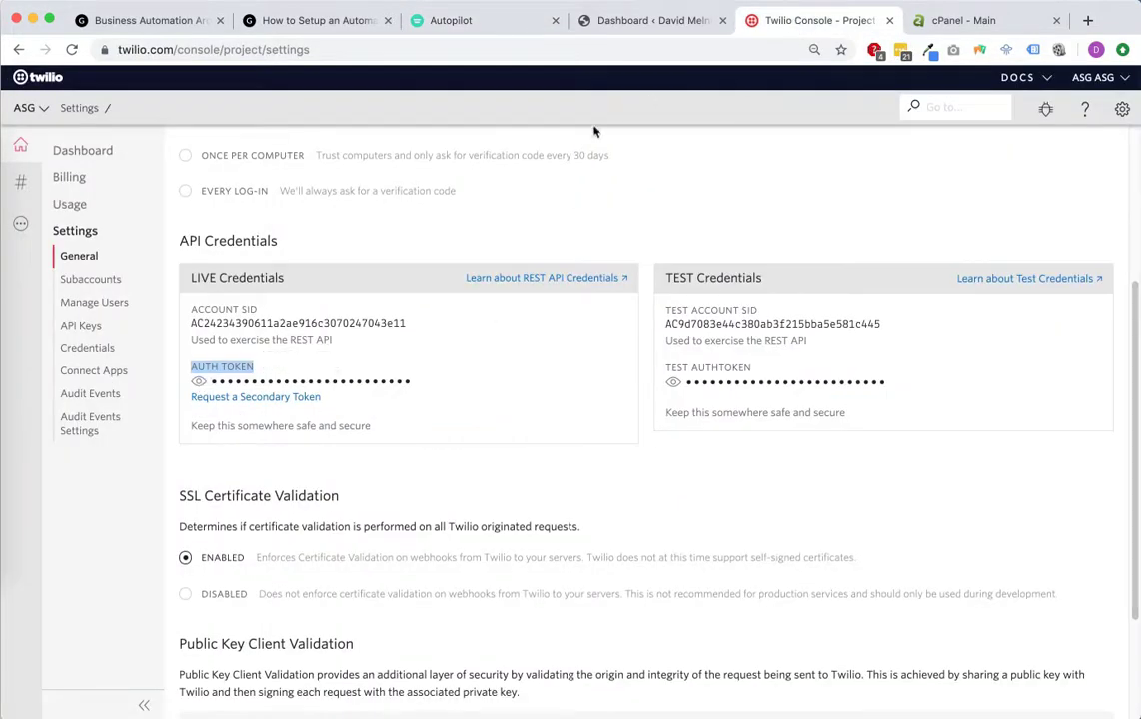
{"action": "left_click", "coordinate": [488, 36]}
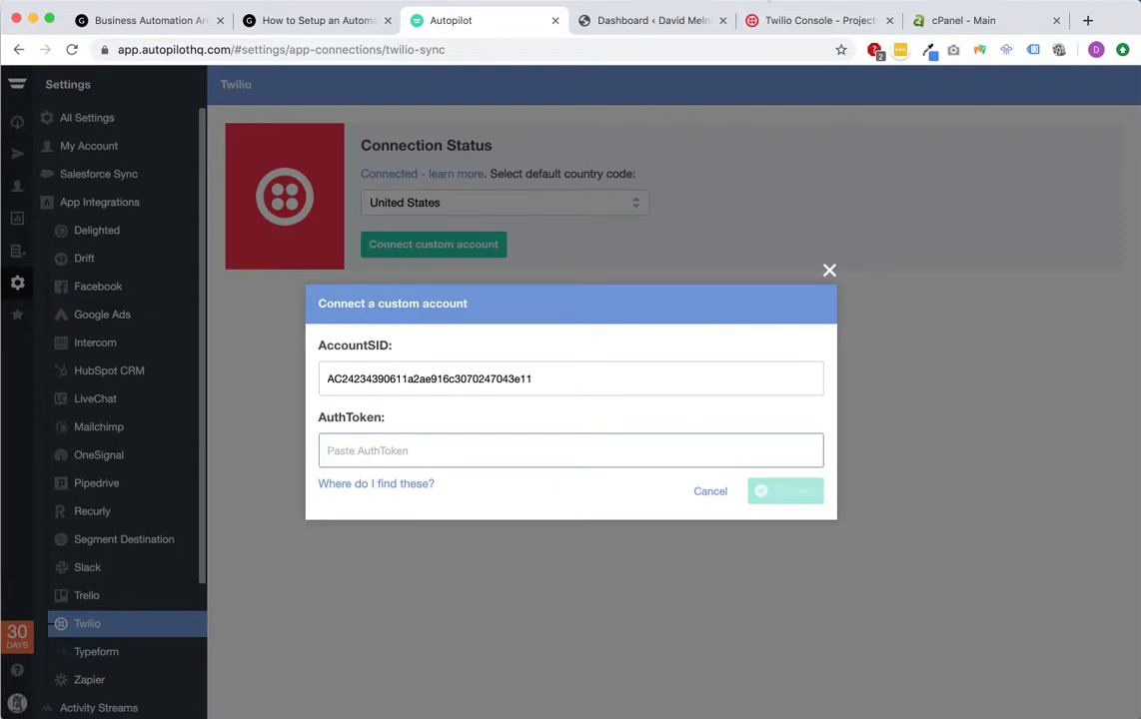
{"action": "left_click", "coordinate": [791, 20]}
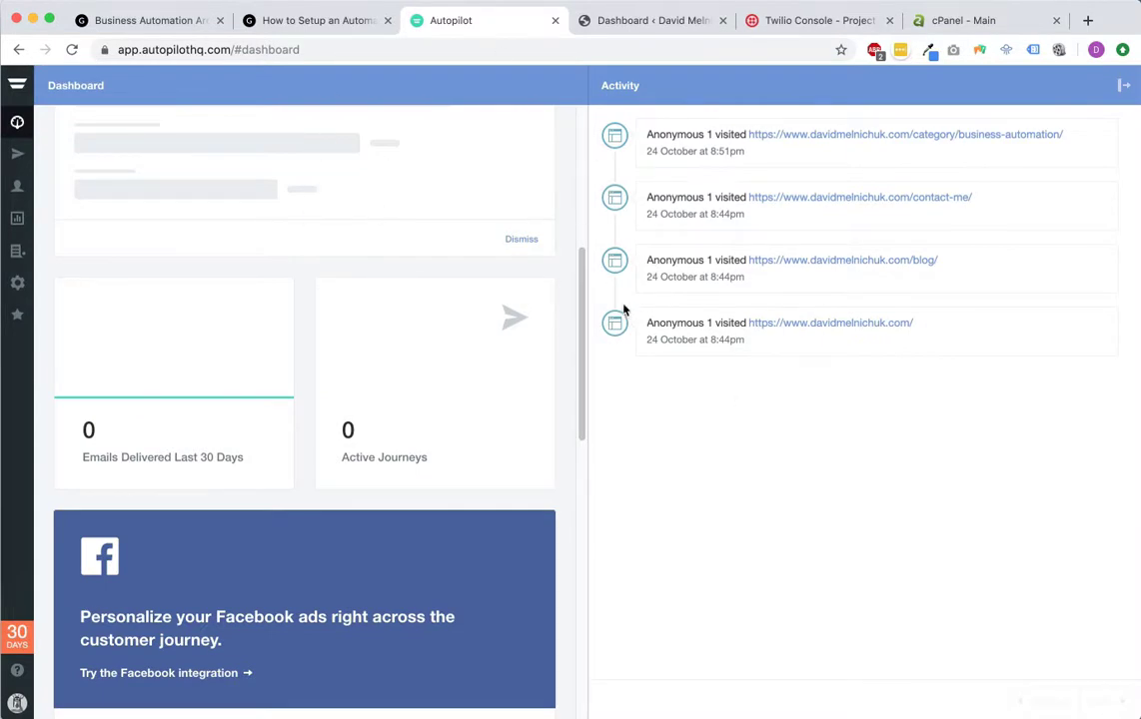
Step: Reopen the Auto Emails and SMS Response journey and review the Send SMS phone number options
{"action": "left_click", "coordinate": [17, 155]}
{"action": "left_click", "coordinate": [316, 151]}
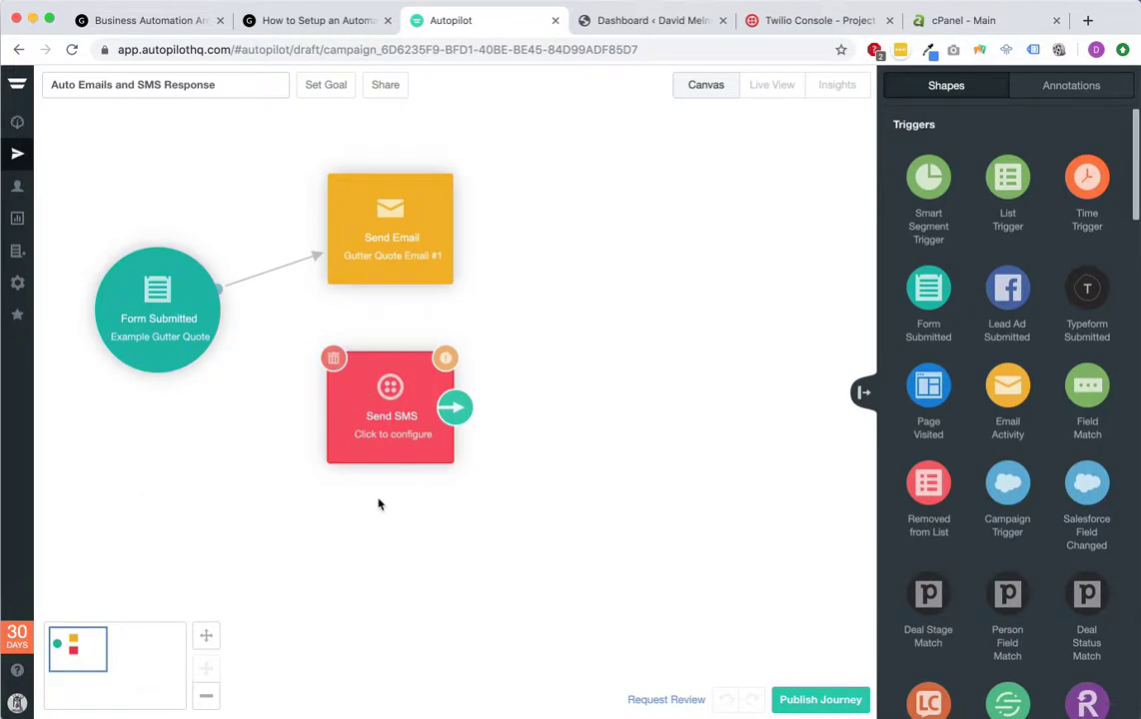
{"action": "left_click", "coordinate": [390, 403]}
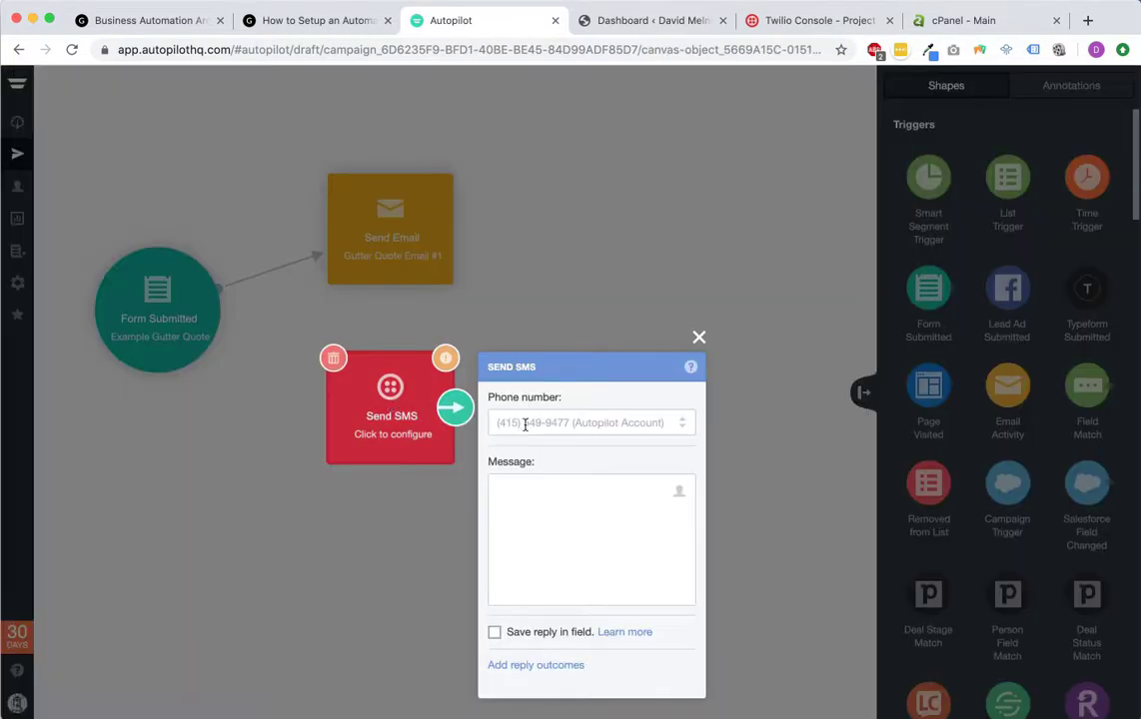
{"action": "left_click", "coordinate": [682, 428]}
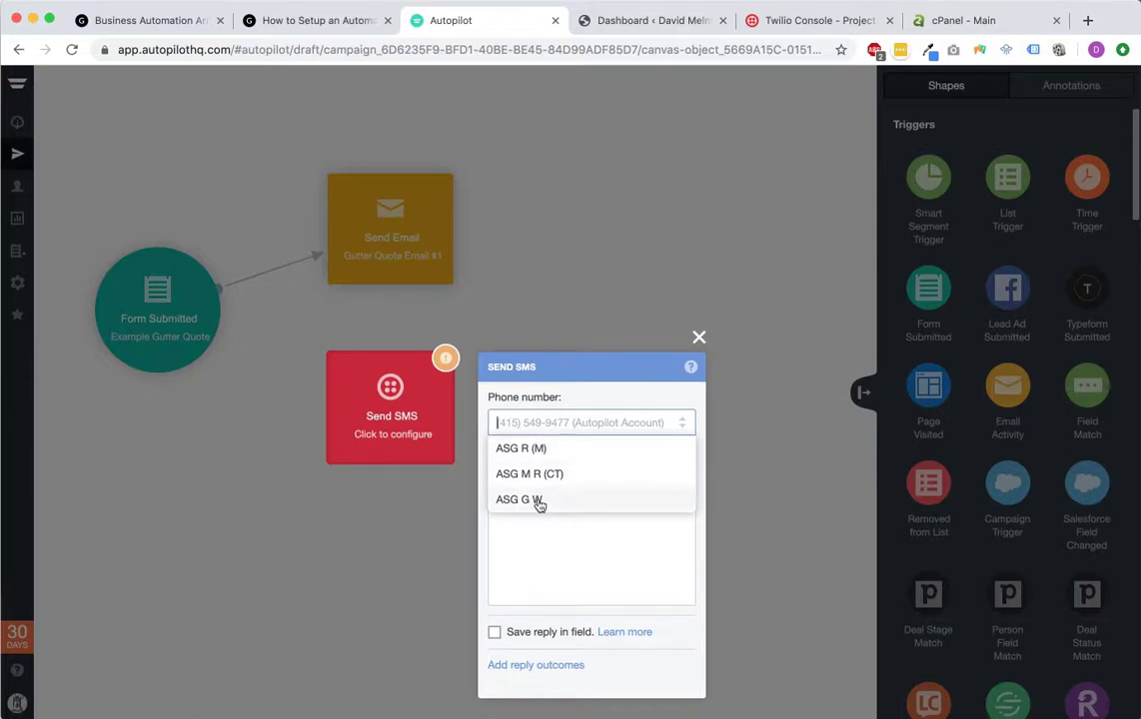
{"action": "left_click", "coordinate": [636, 566]}
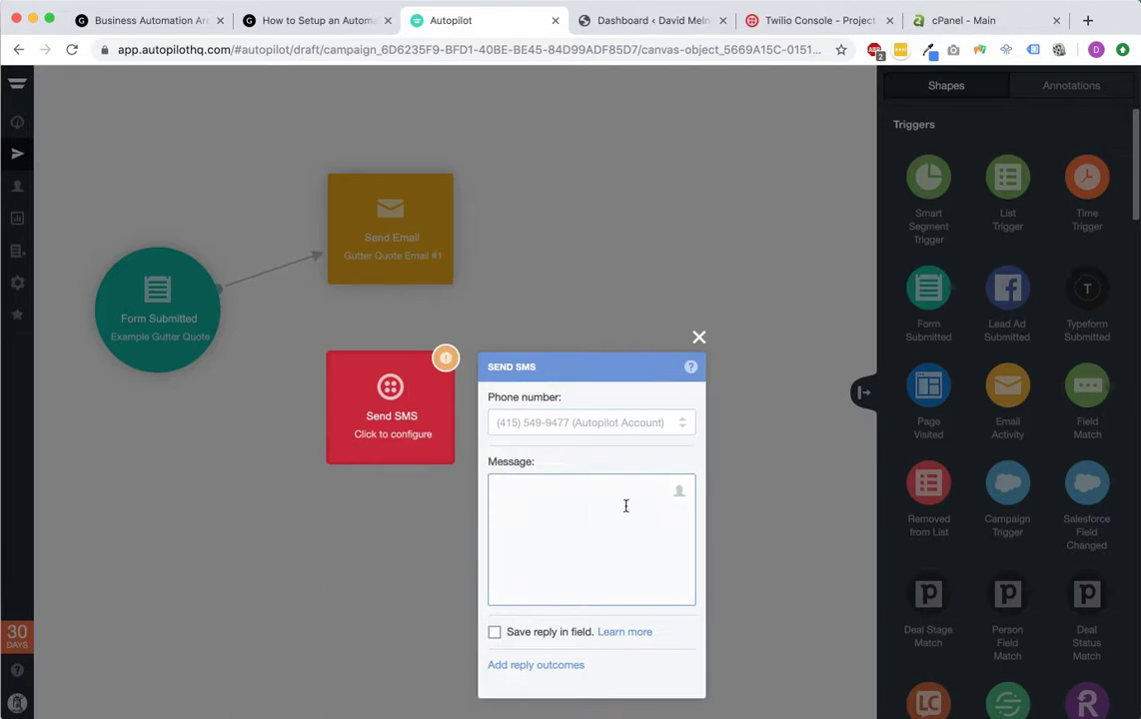
{"action": "left_click", "coordinate": [699, 336]}
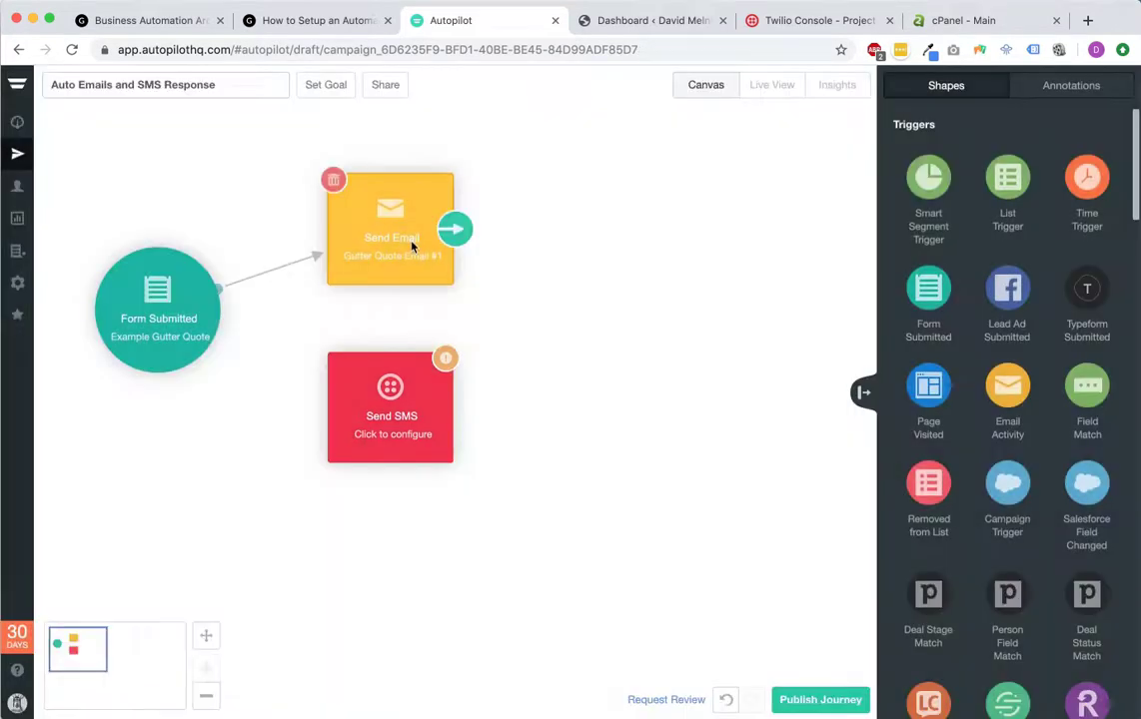
Step: Copy the Gutter Quote Email #1 body and paste it into the Send SMS message
{"action": "left_click", "coordinate": [420, 239]}
{"action": "left_click", "coordinate": [535, 340]}
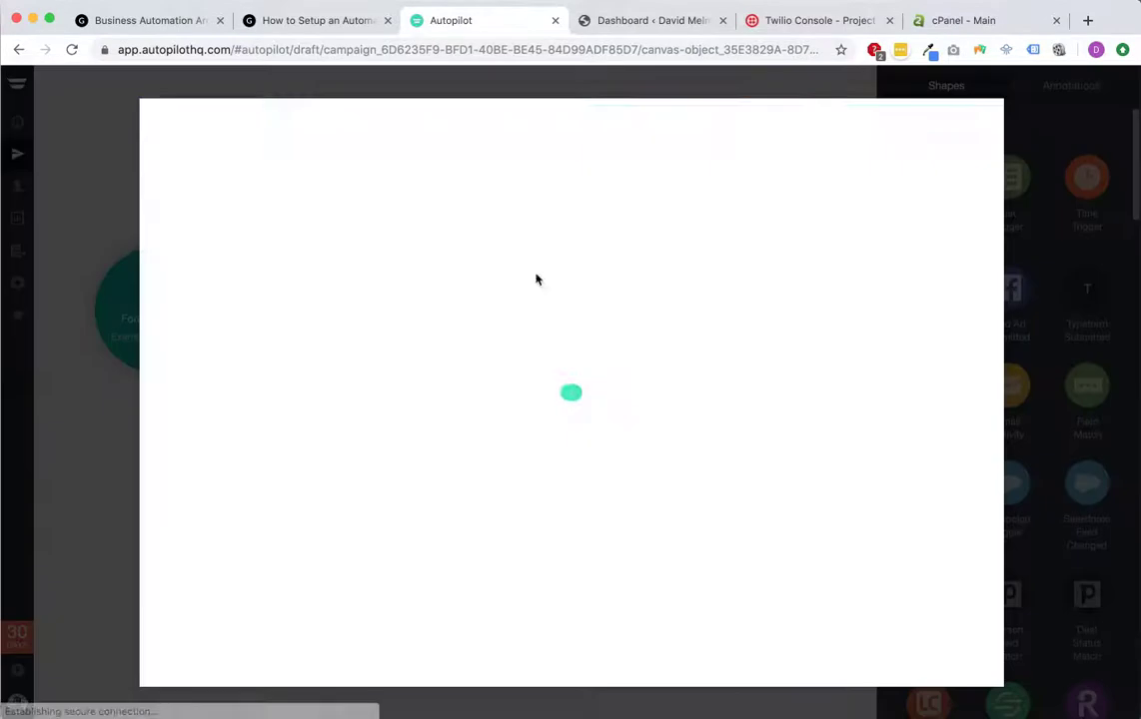
{"action": "left_click_drag", "start_coordinate": [148, 295], "coordinate": [296, 462]}
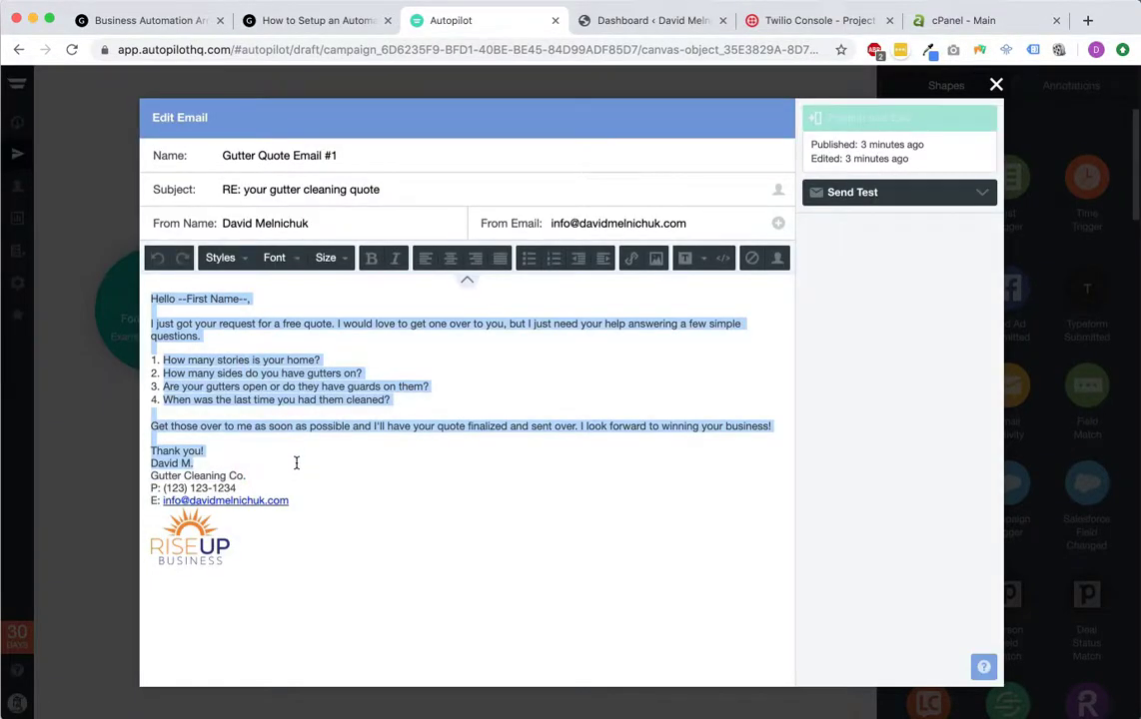
{"action": "left_click", "coordinate": [996, 85]}
{"action": "left_click", "coordinate": [399, 409]}
{"action": "left_click", "coordinate": [584, 499]}
{"action": "key", "text": "super+v"}
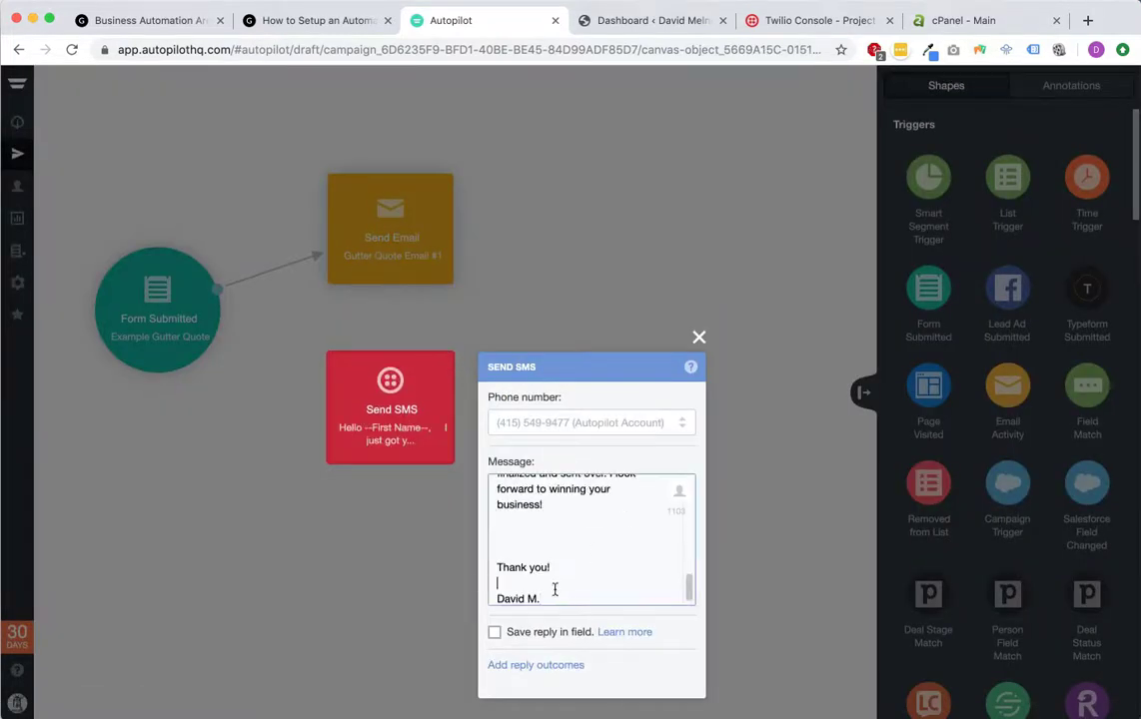
Step: Delete the 'winning your business' closing sentence and extra blank lines from the SMS
{"action": "key", "text": "BackSpace"}
{"action": "key", "text": "BackSpace"}
{"action": "key", "text": "BackSpace"}
{"action": "key", "text": "BackSpace"}
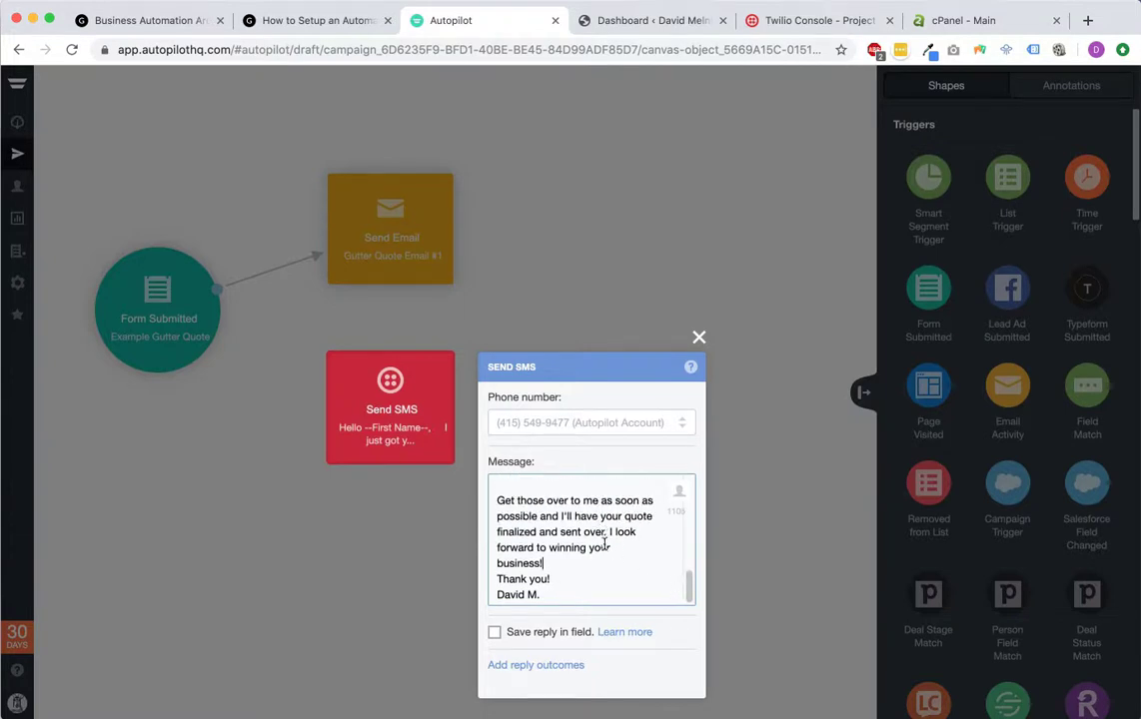
{"action": "left_click_drag", "start_coordinate": [607, 532], "coordinate": [627, 553]}
{"action": "key", "text": "BackSpace"}
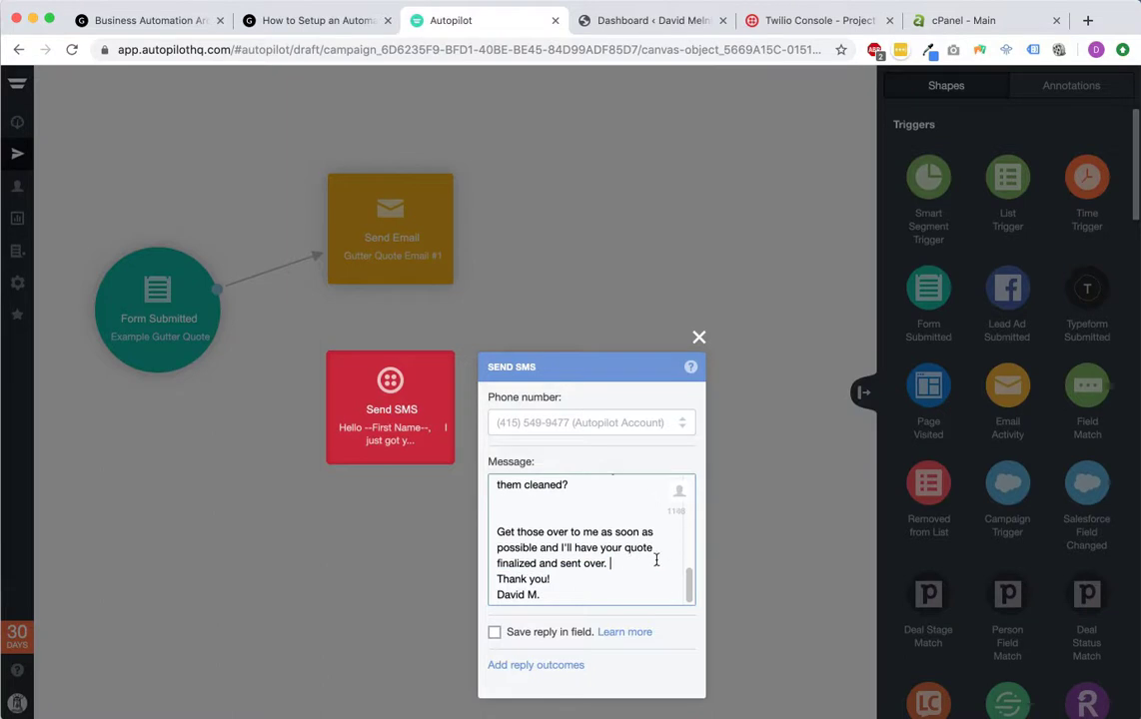
{"action": "scroll", "coordinate": [598, 541], "scroll_direction": "up", "scroll_amount": 1}
{"action": "left_click", "coordinate": [596, 537]}
{"action": "key", "text": "BackSpace"}
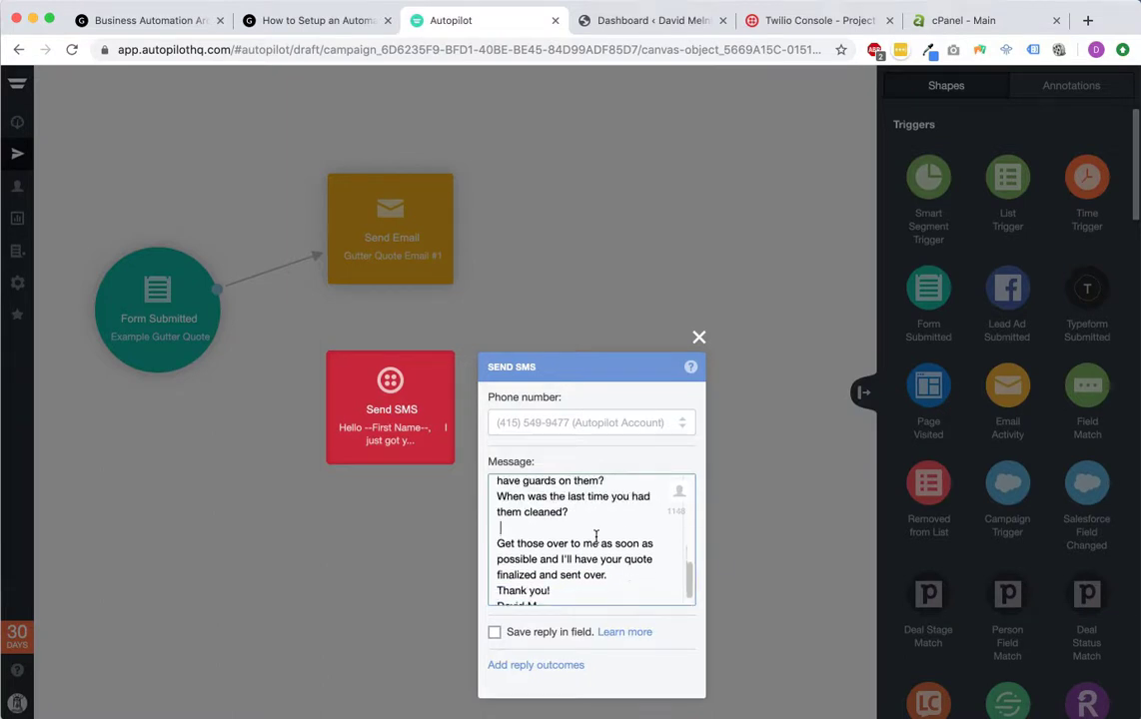
{"action": "scroll", "coordinate": [599, 544], "scroll_direction": "up", "scroll_amount": 5}
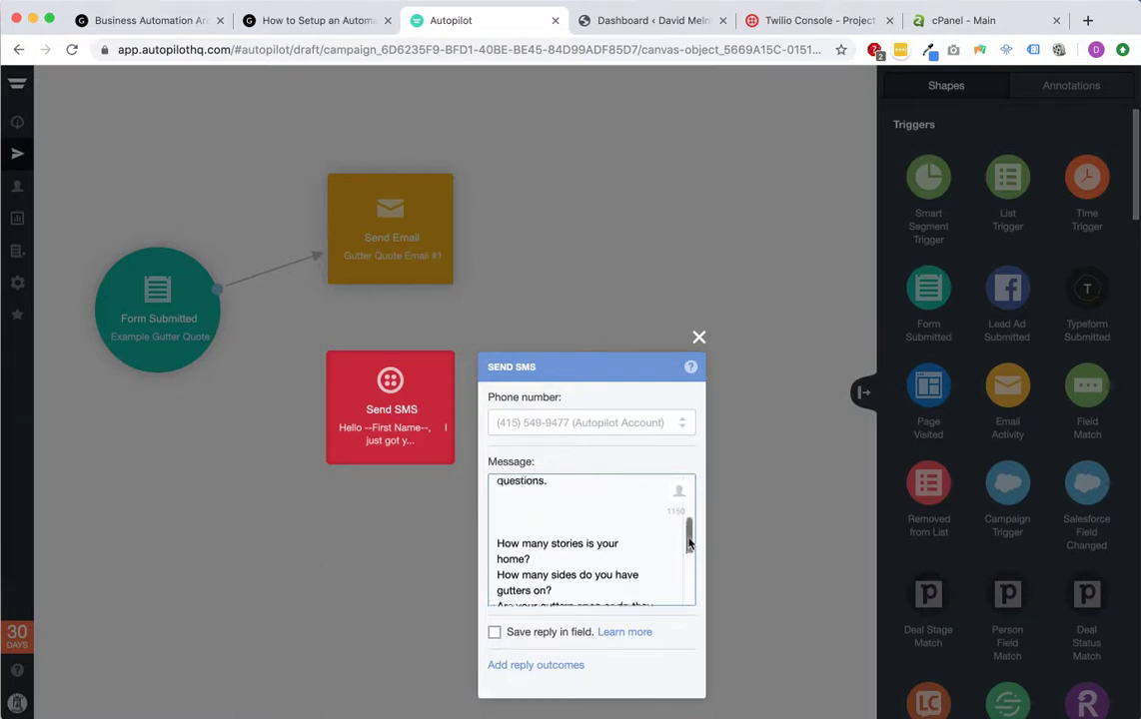
Step: Prefix the gutter questions with '-' dash bullets
{"action": "left_click", "coordinate": [497, 519]}
{"action": "type", "text": "-"}
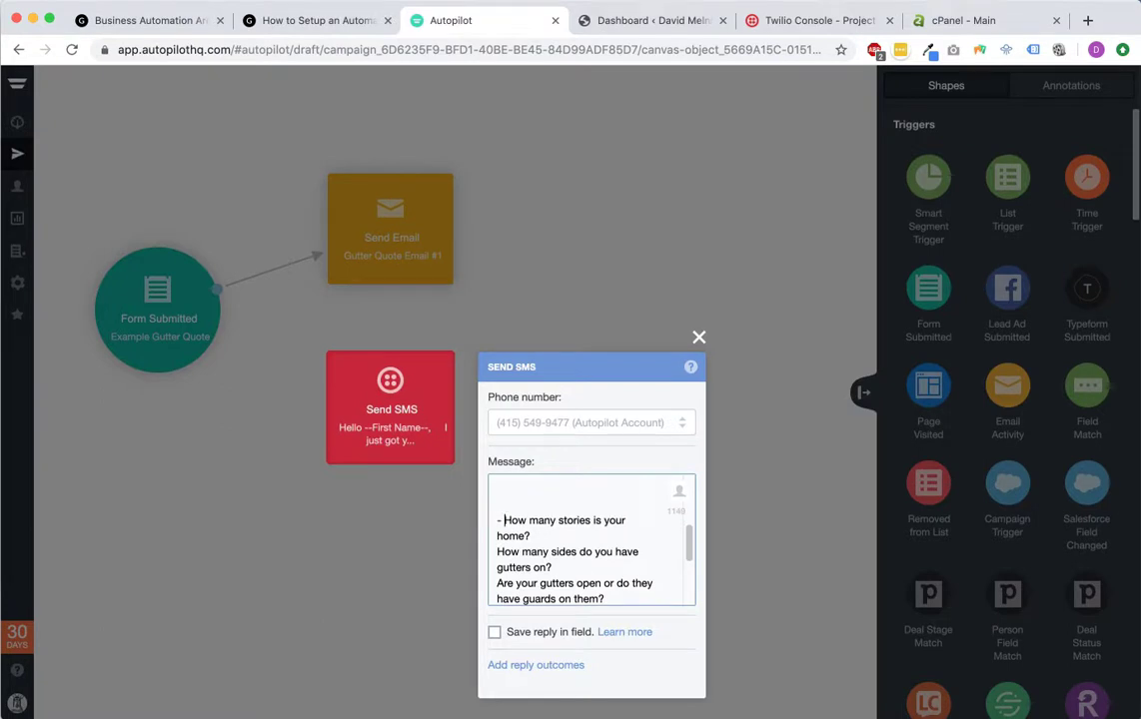
{"action": "key", "text": "XF86AudioLowerVolume"}
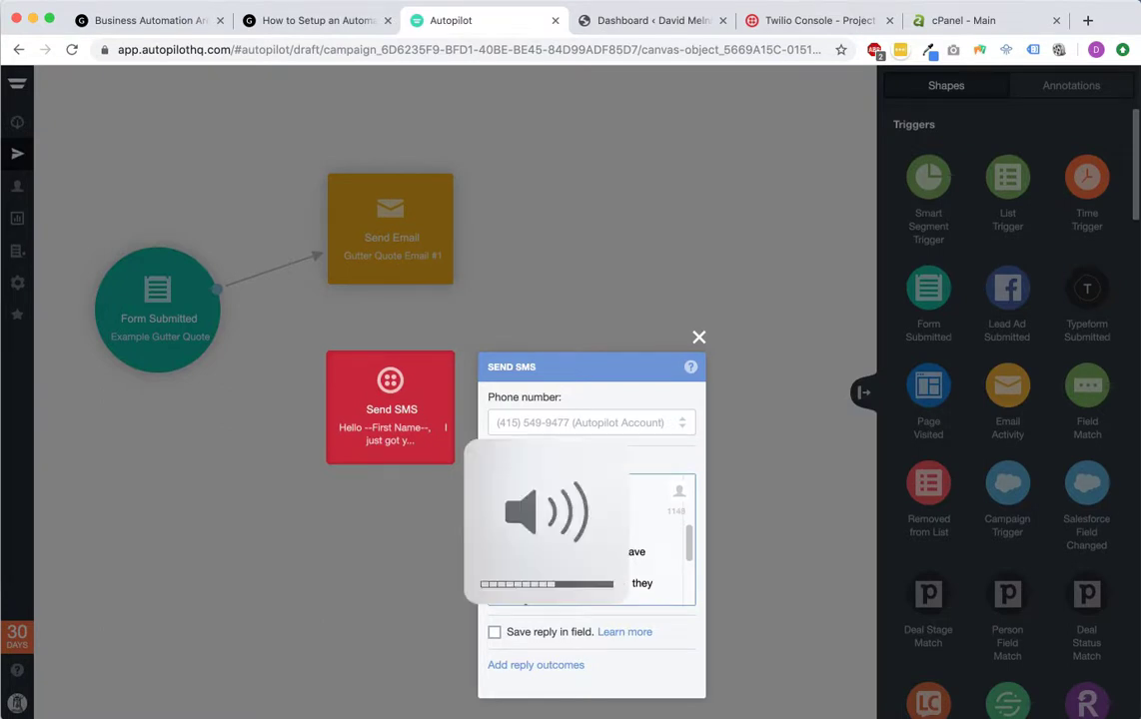
{"action": "left_click", "coordinate": [497, 583]}
{"action": "type", "text": "-"}
{"action": "scroll", "coordinate": [501, 544], "scroll_direction": "down", "scroll_amount": 2}
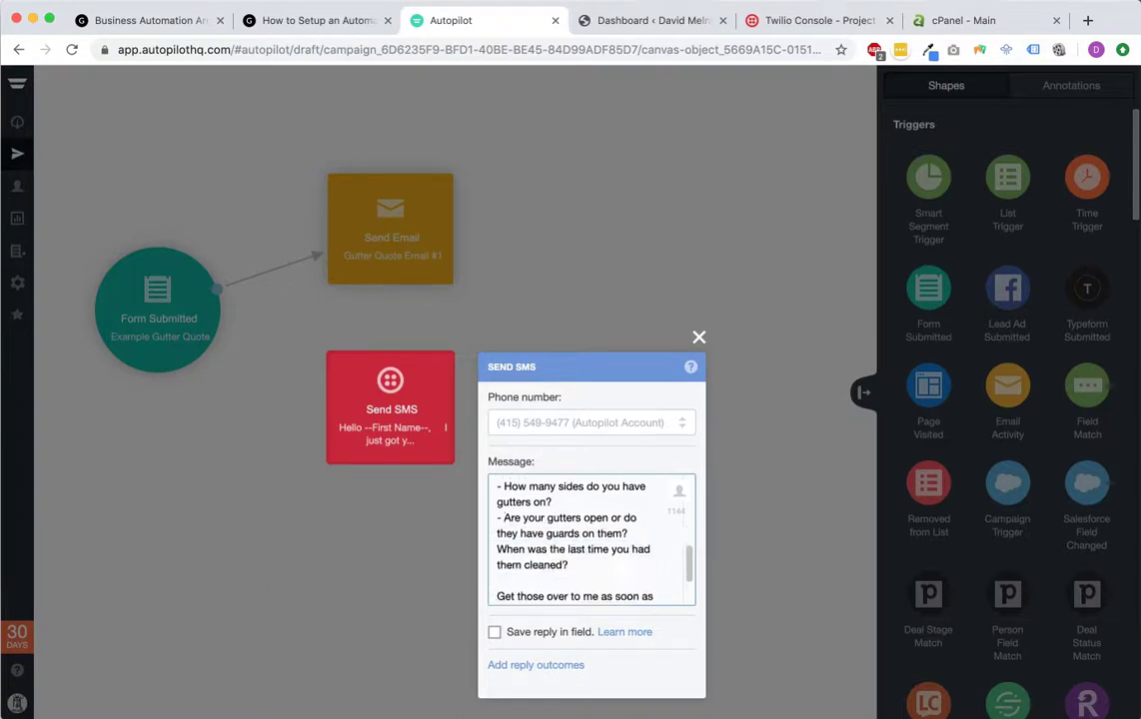
{"action": "type", "text": "-"}
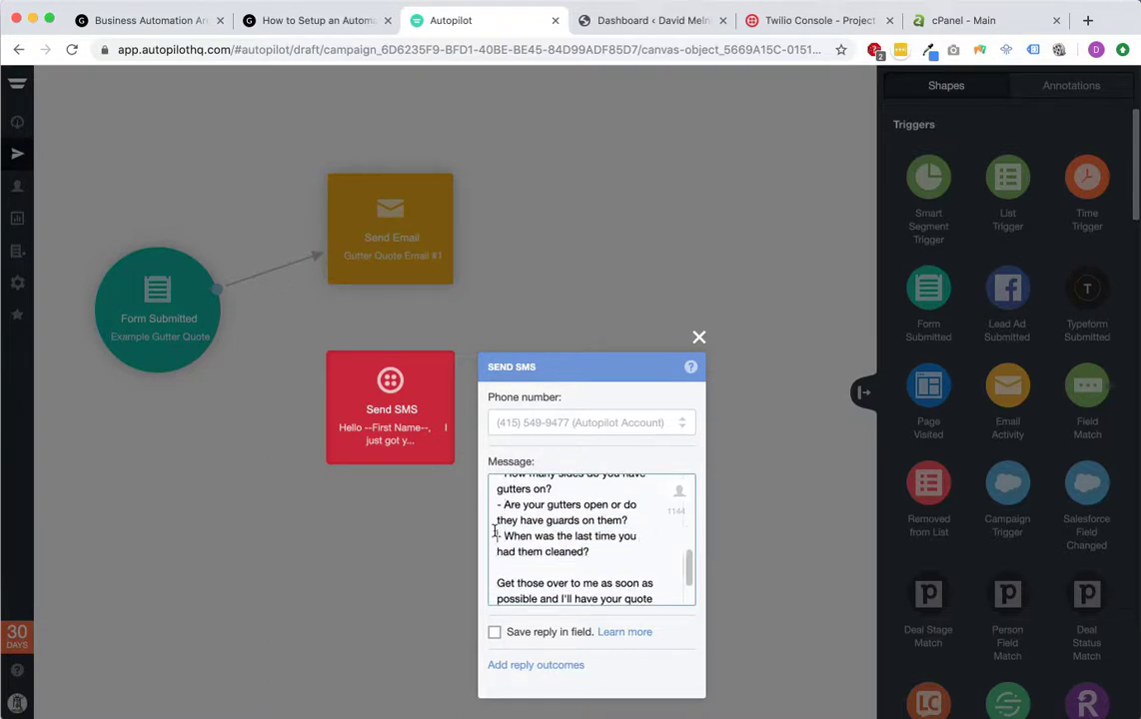
{"action": "scroll", "coordinate": [494, 532], "scroll_direction": "up", "scroll_amount": 2}
Step: Remove the blank lines above the questions and join the 'Hello First Name,' greeting to the opening sentence
{"action": "left_click", "coordinate": [511, 529]}
{"action": "key", "text": "BackSpace"}
{"action": "scroll", "coordinate": [516, 530], "scroll_direction": "up", "scroll_amount": 4}
{"action": "left_click", "coordinate": [538, 515]}
{"action": "key", "text": "BackSpace"}
{"action": "key", "text": "BackSpace"}
{"action": "key", "text": "BackSpace"}
{"action": "key", "text": "BackSpace"}
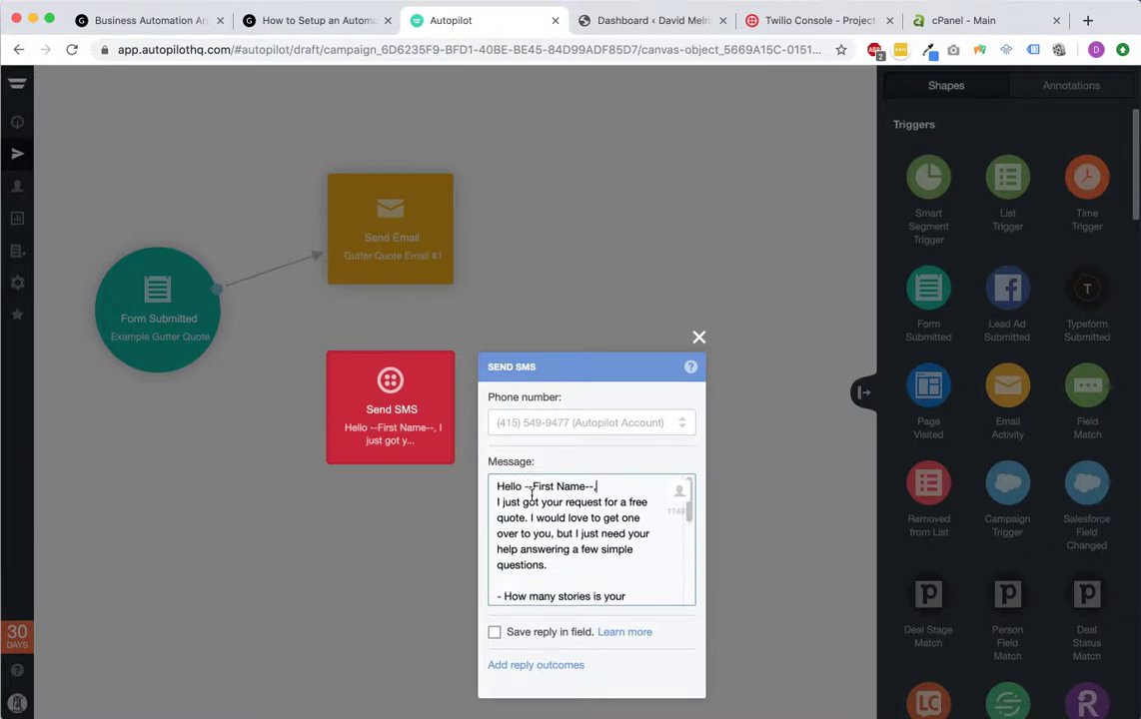
{"action": "left_click", "coordinate": [494, 501]}
{"action": "key", "text": "BackSpace"}
{"action": "key", "text": "BackSpace"}
{"action": "type", "text": "-"}
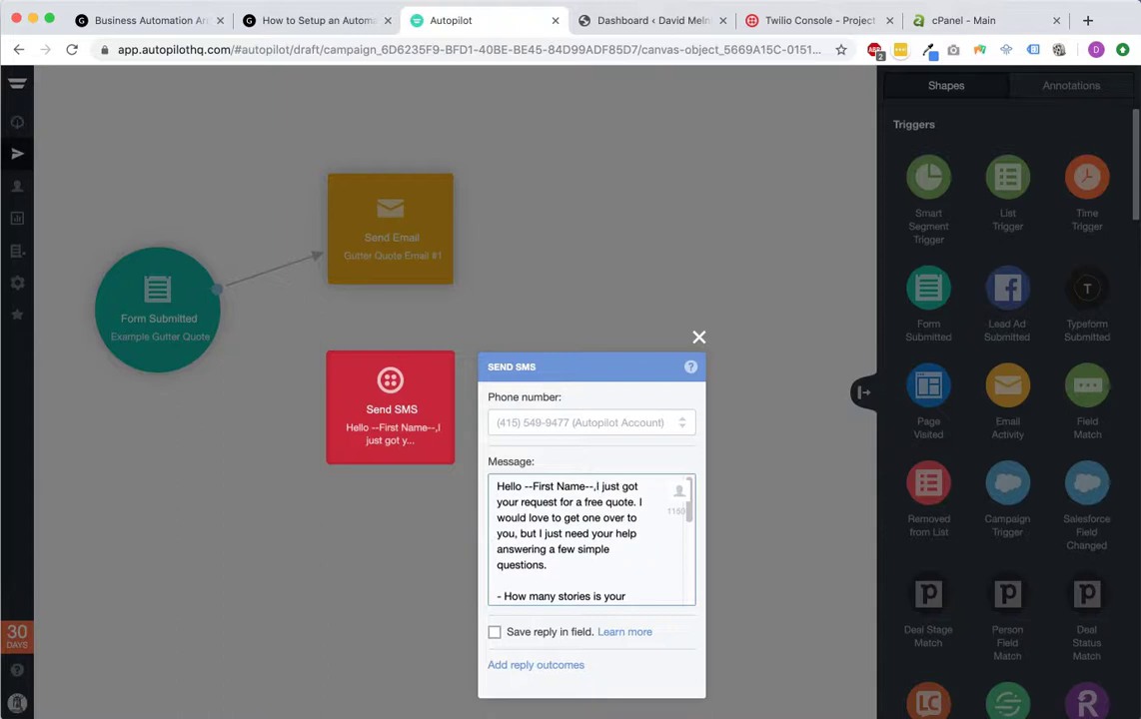
{"action": "key", "text": "BackSpace"}
{"action": "key", "text": "BackSpace"}
{"action": "key", "text": "BackSpace"}
{"action": "type", "text": ","}
{"action": "scroll", "coordinate": [623, 555], "scroll_direction": "down", "scroll_amount": 5}
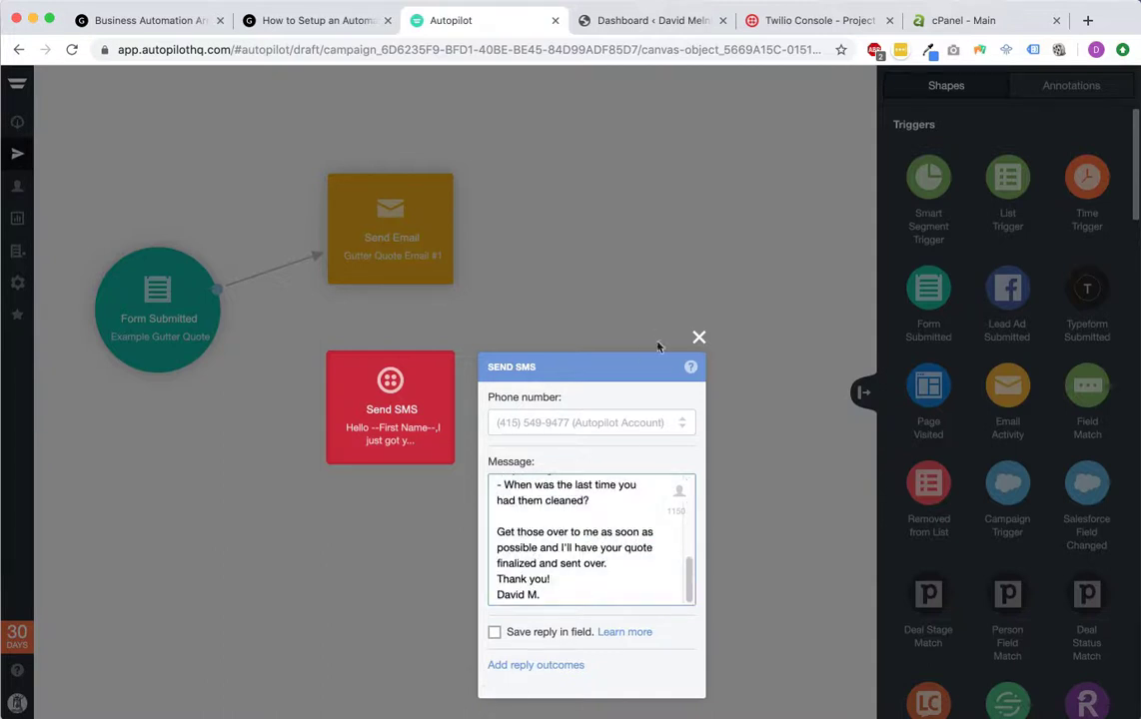
Step: Check the Send SMS and Form Submitted steps, then publish the journey choosing 'I'll do it later'
{"action": "left_click", "coordinate": [699, 339]}
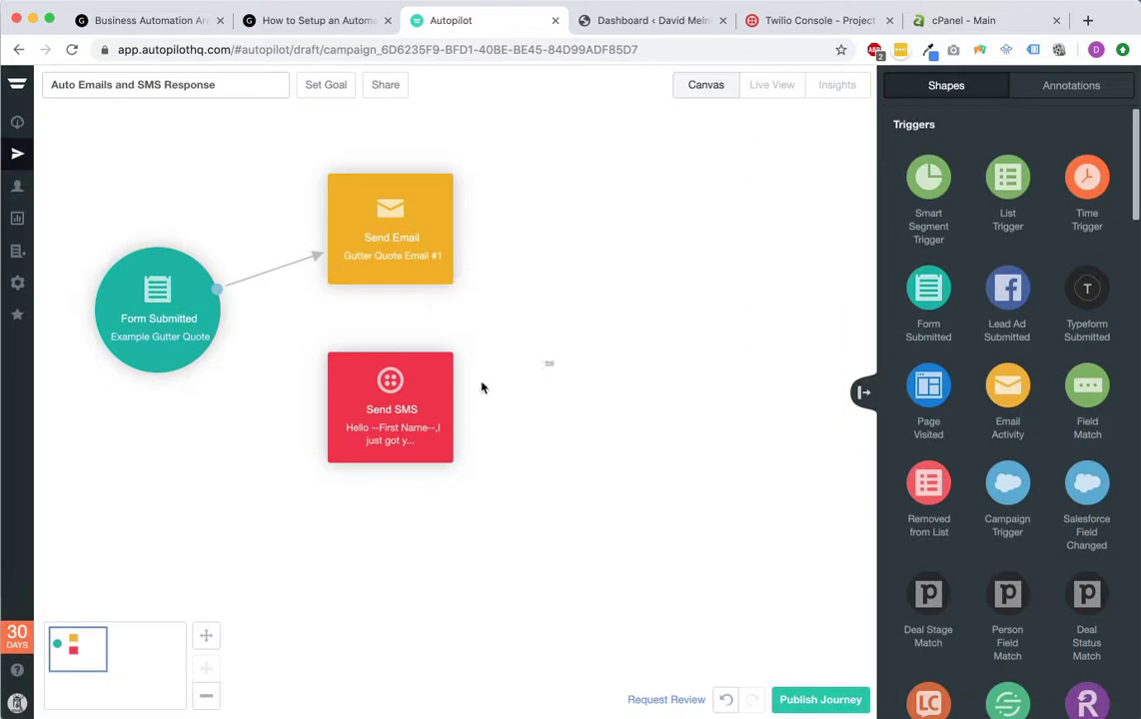
{"action": "double_click", "coordinate": [394, 409]}
{"action": "left_click", "coordinate": [753, 229]}
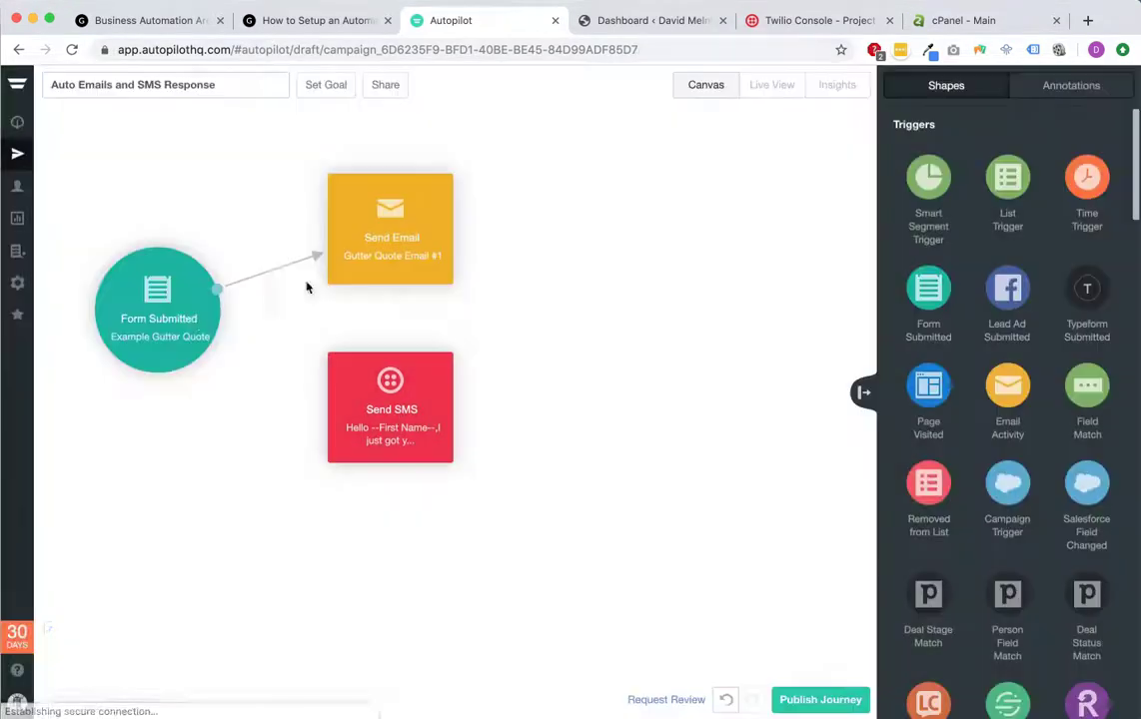
{"action": "double_click", "coordinate": [186, 337]}
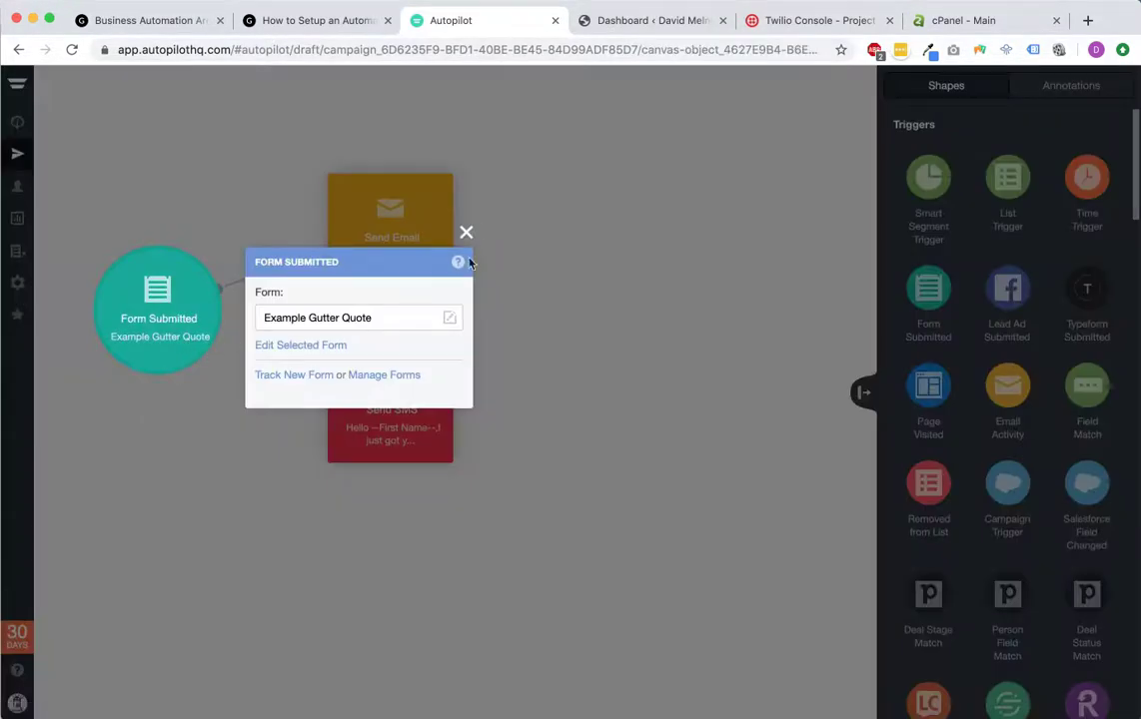
{"action": "left_click", "coordinate": [465, 233]}
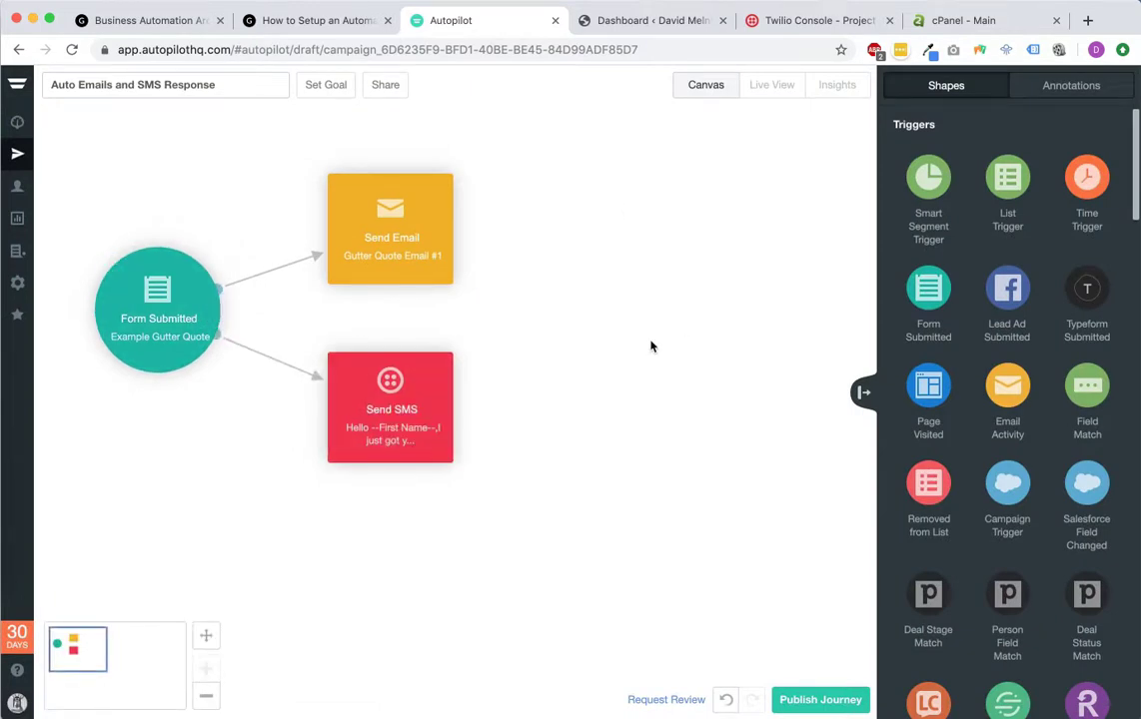
{"action": "left_click", "coordinate": [837, 705]}
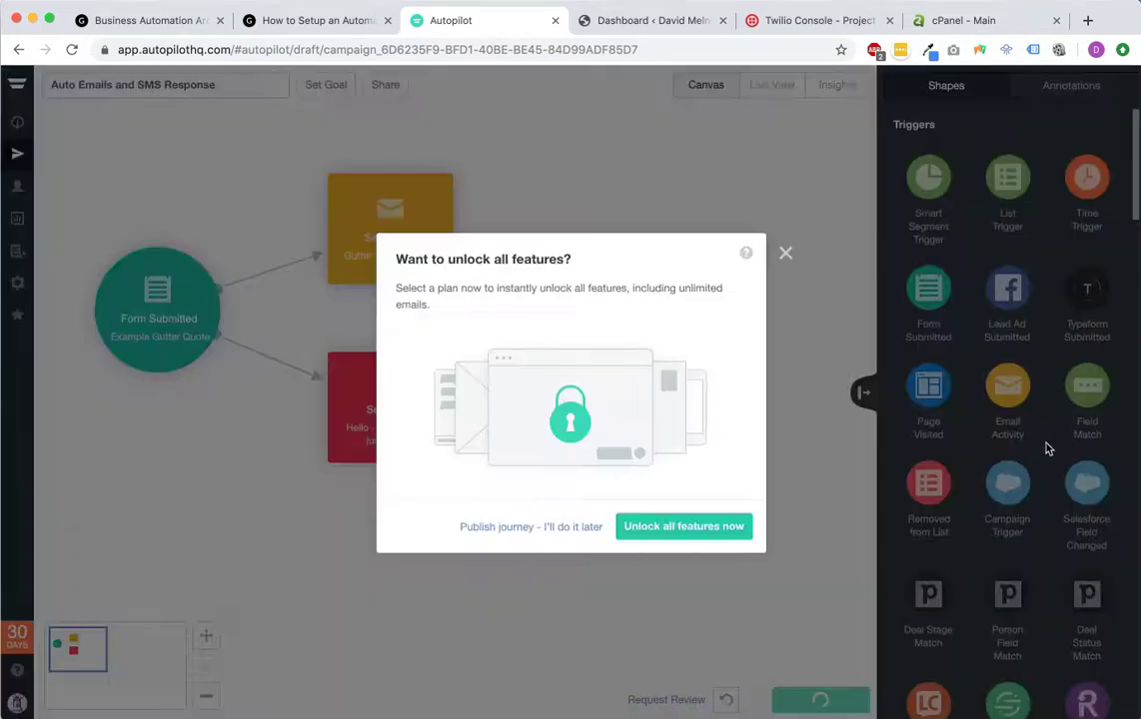
{"action": "left_click", "coordinate": [584, 527]}
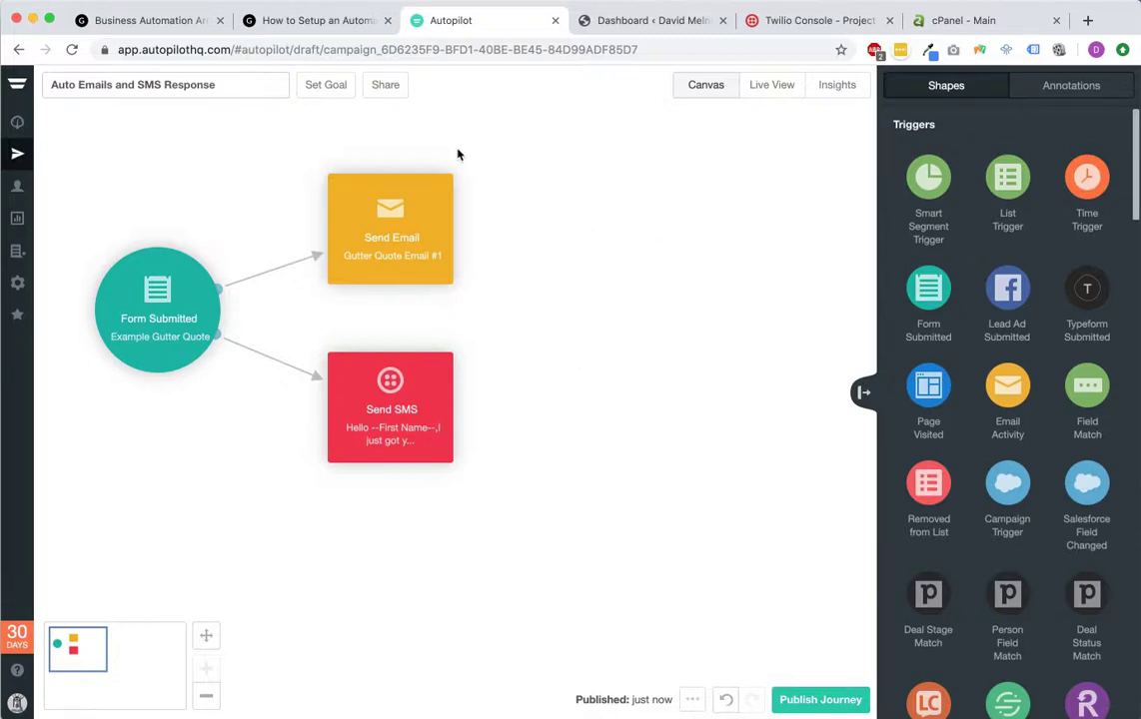
Step: Try Gutter Cleaning, Gutter Repair and Gutter Installation in the quote form's Choose Service dropdown, then return to Autopilot
{"action": "left_click", "coordinate": [326, 28]}
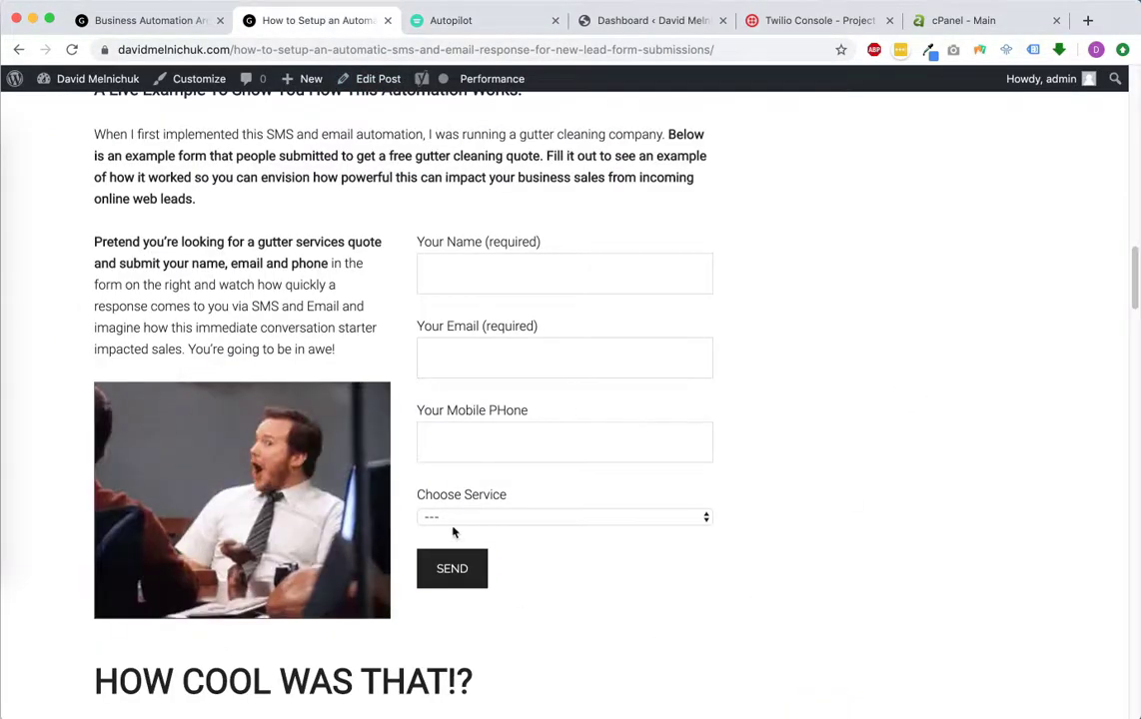
{"action": "left_click_drag", "start_coordinate": [420, 503], "coordinate": [546, 523]}
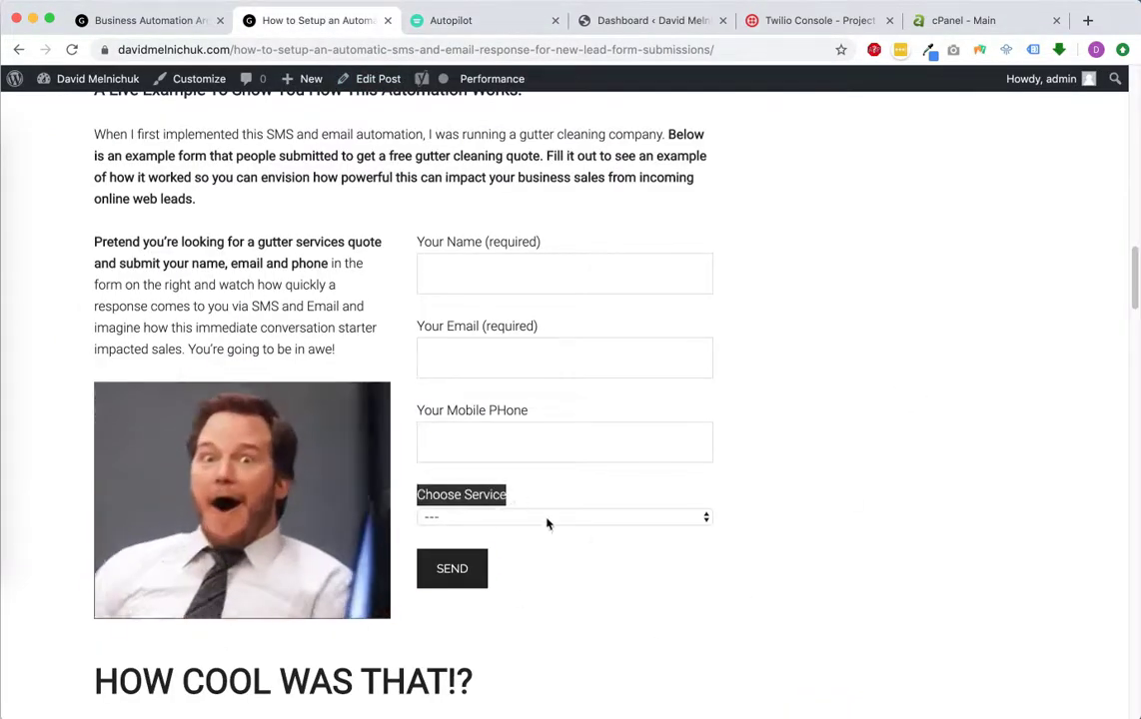
{"action": "left_click", "coordinate": [604, 517]}
{"action": "left_click", "coordinate": [604, 536]}
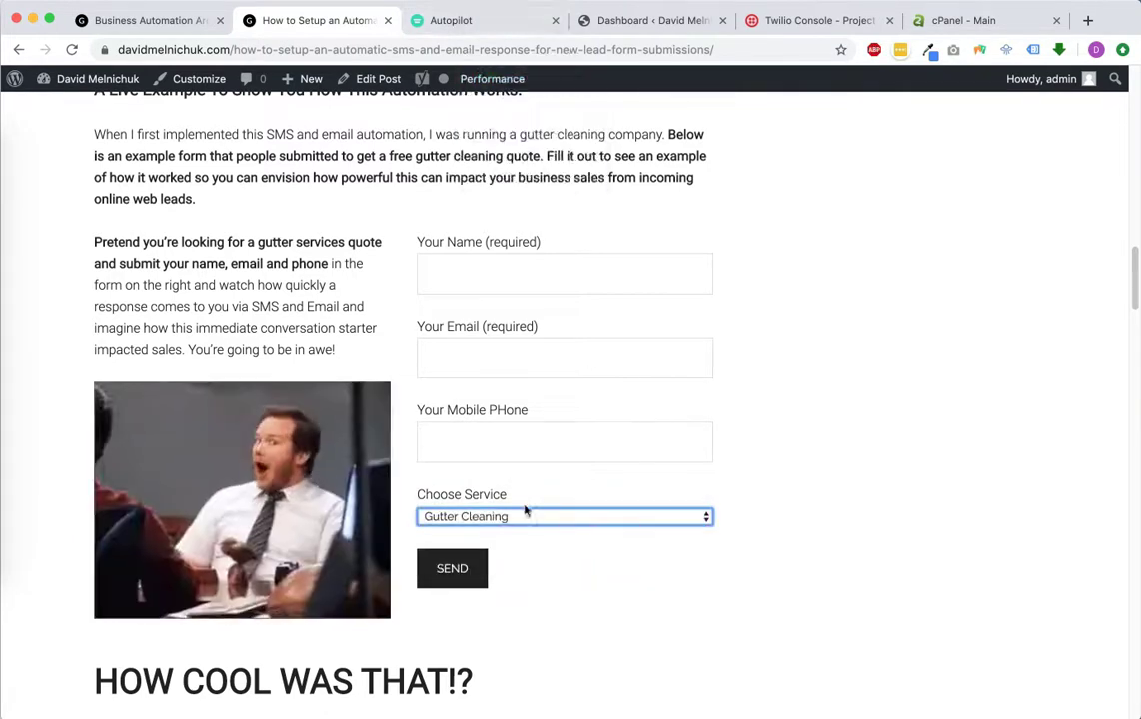
{"action": "left_click", "coordinate": [527, 519]}
{"action": "left_click", "coordinate": [517, 532]}
{"action": "left_click", "coordinate": [538, 520]}
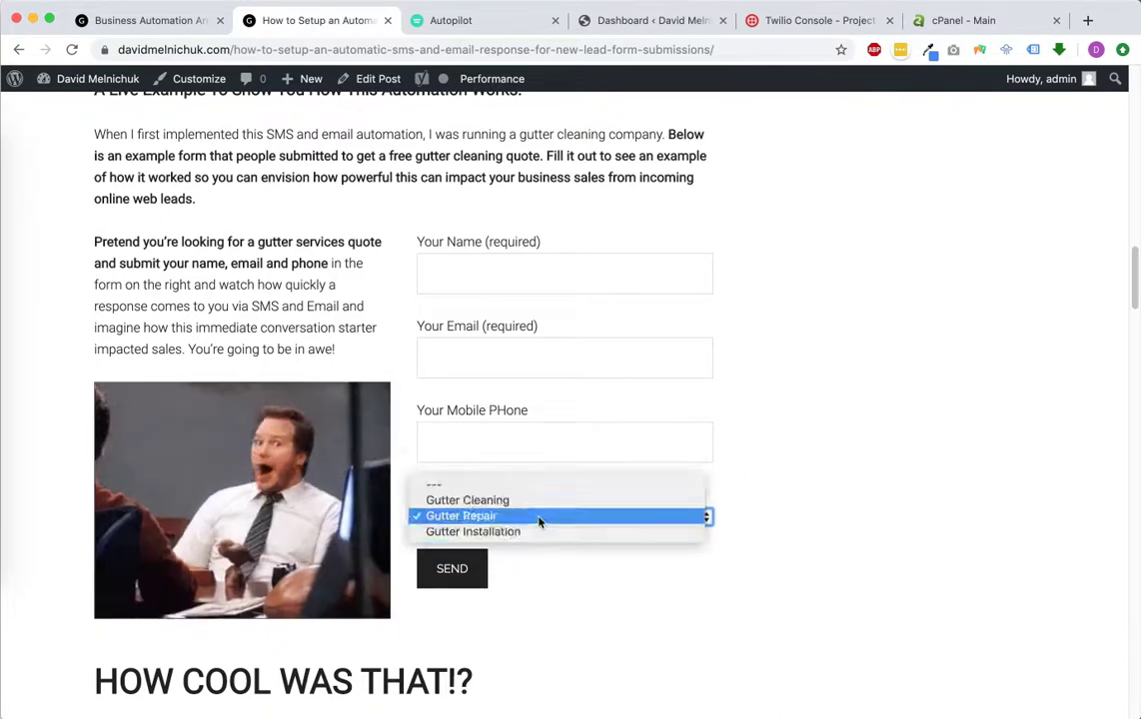
{"action": "left_click", "coordinate": [534, 532]}
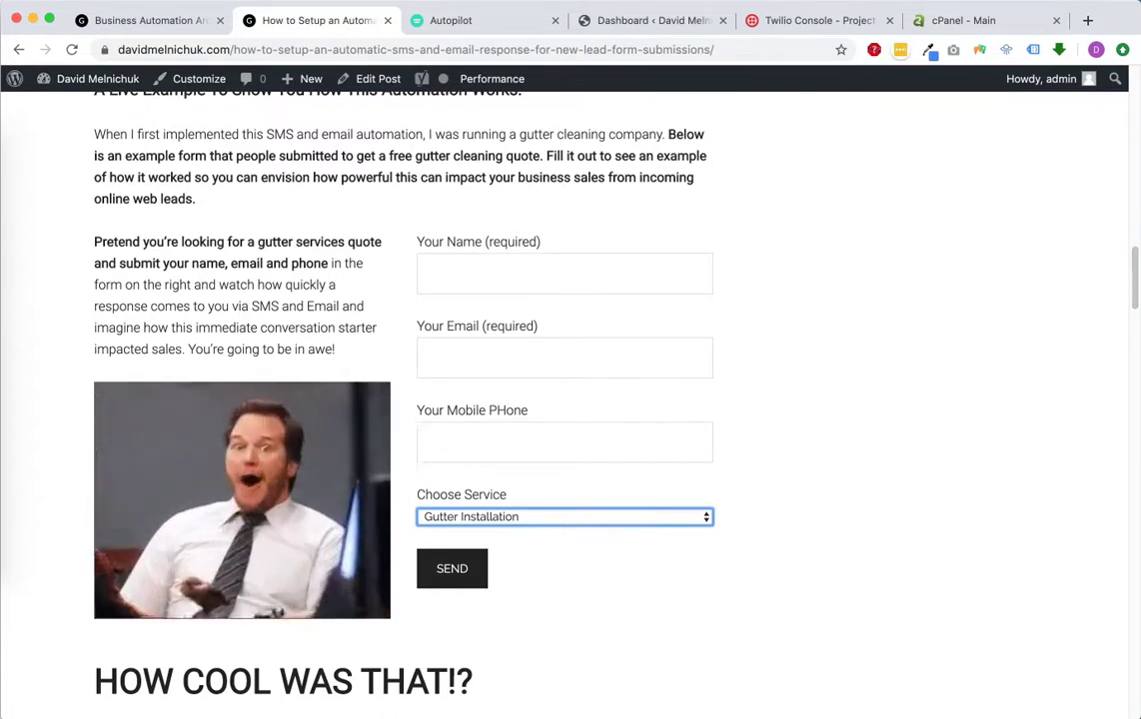
{"action": "left_click", "coordinate": [455, 20]}
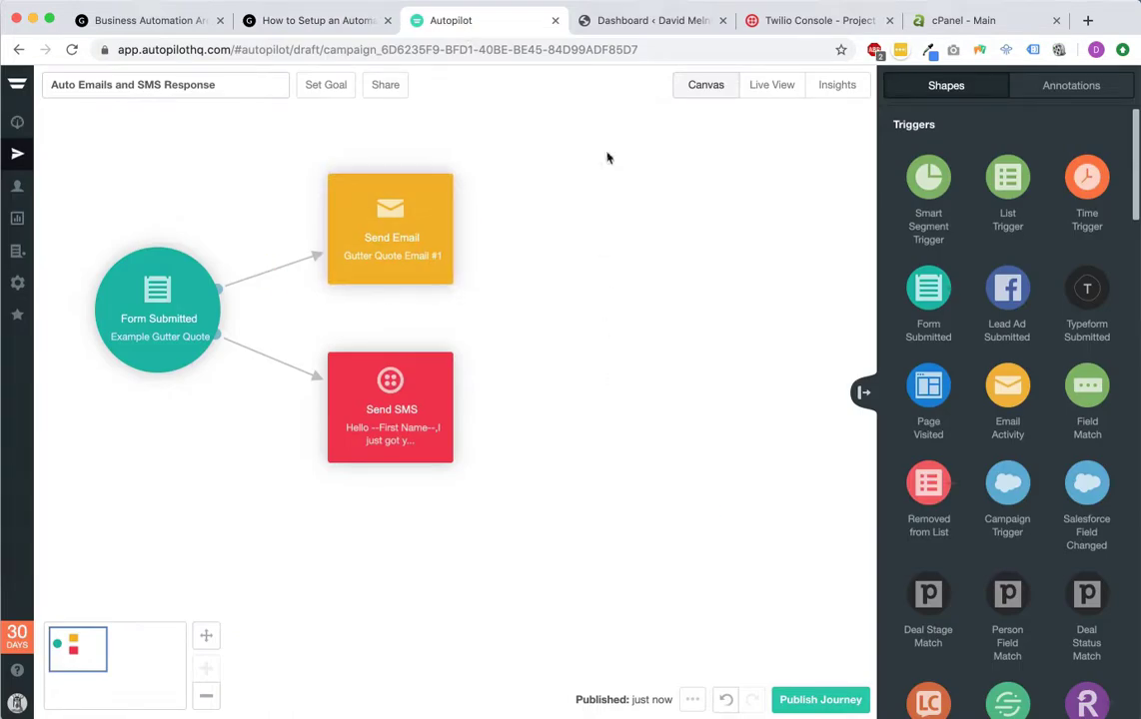
Step: Delete both trigger connectors and place Send Email and Send SMS side by side
{"action": "left_click", "coordinate": [265, 271]}
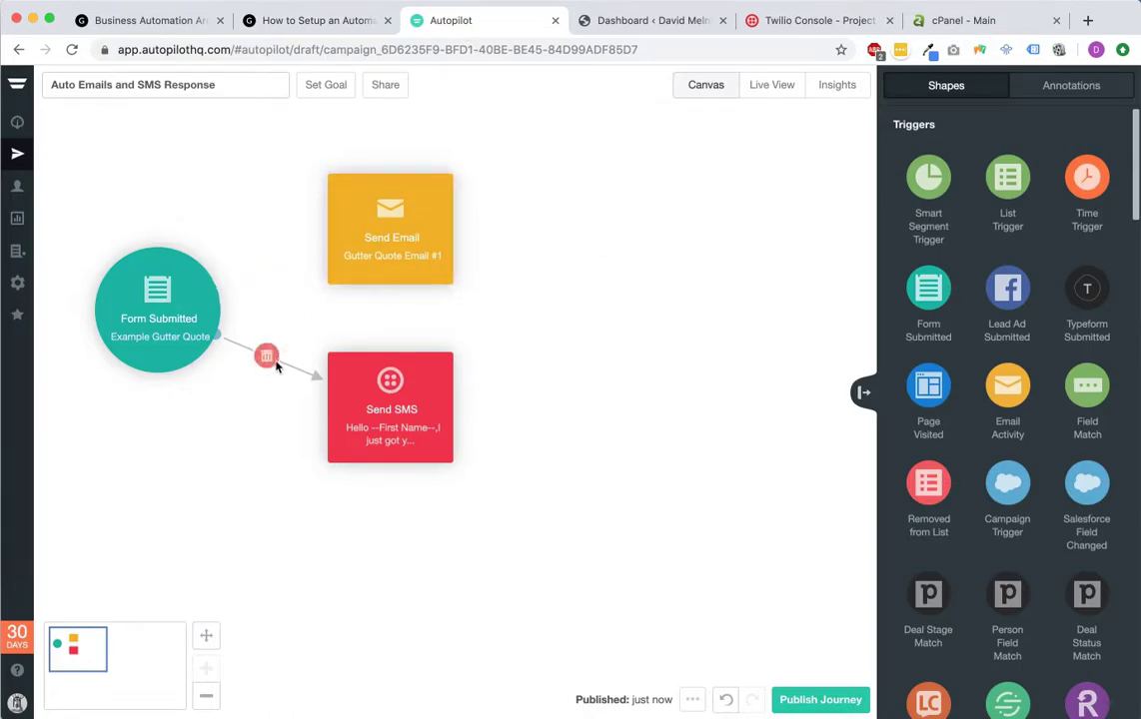
{"action": "left_click", "coordinate": [268, 357]}
{"action": "left_click_drag", "start_coordinate": [388, 214], "coordinate": [423, 175]}
{"action": "left_click_drag", "start_coordinate": [389, 365], "coordinate": [629, 145]}
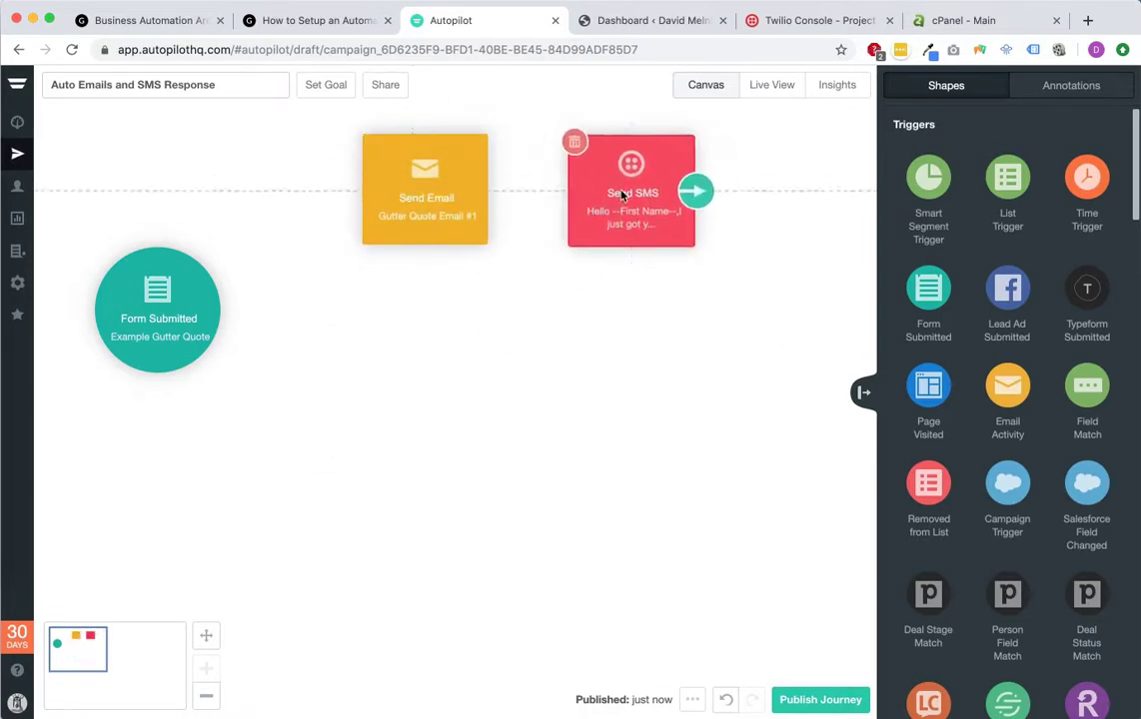
{"action": "left_click_drag", "start_coordinate": [419, 192], "coordinate": [456, 195]}
Step: Copy the Send Email and Send SMS pair twice into two rows below
{"action": "left_click_drag", "start_coordinate": [423, 280], "coordinate": [726, 168]}
{"action": "key", "text": "super+v"}
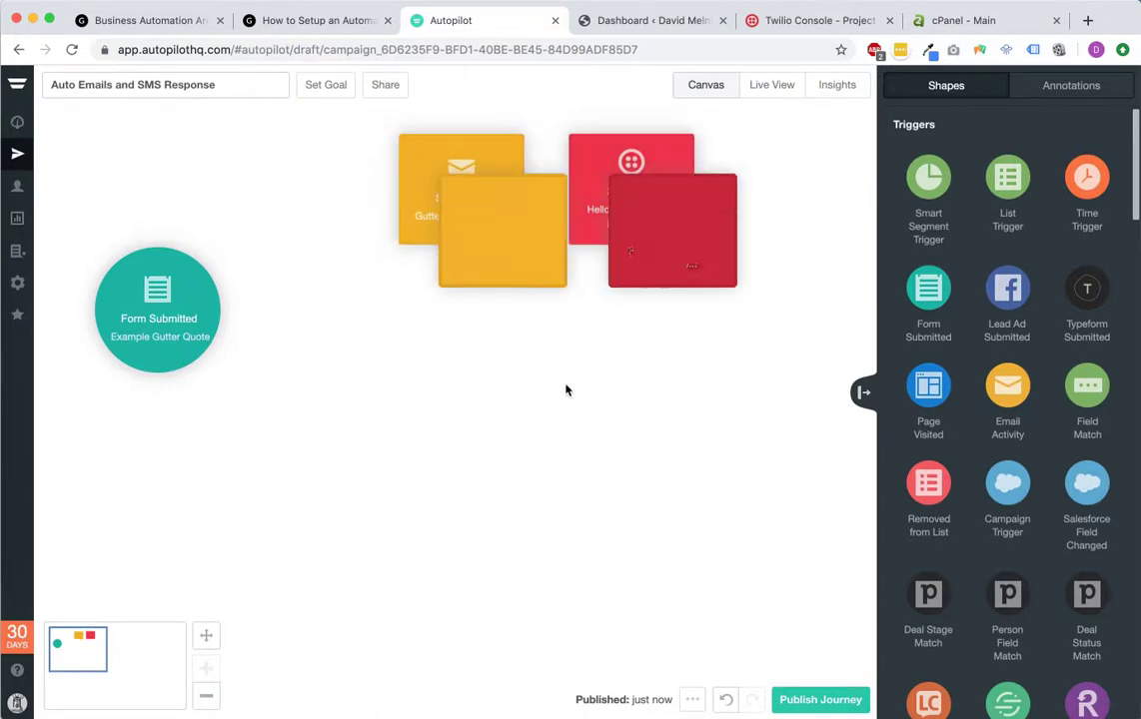
{"action": "left_click_drag", "start_coordinate": [512, 252], "coordinate": [471, 339]}
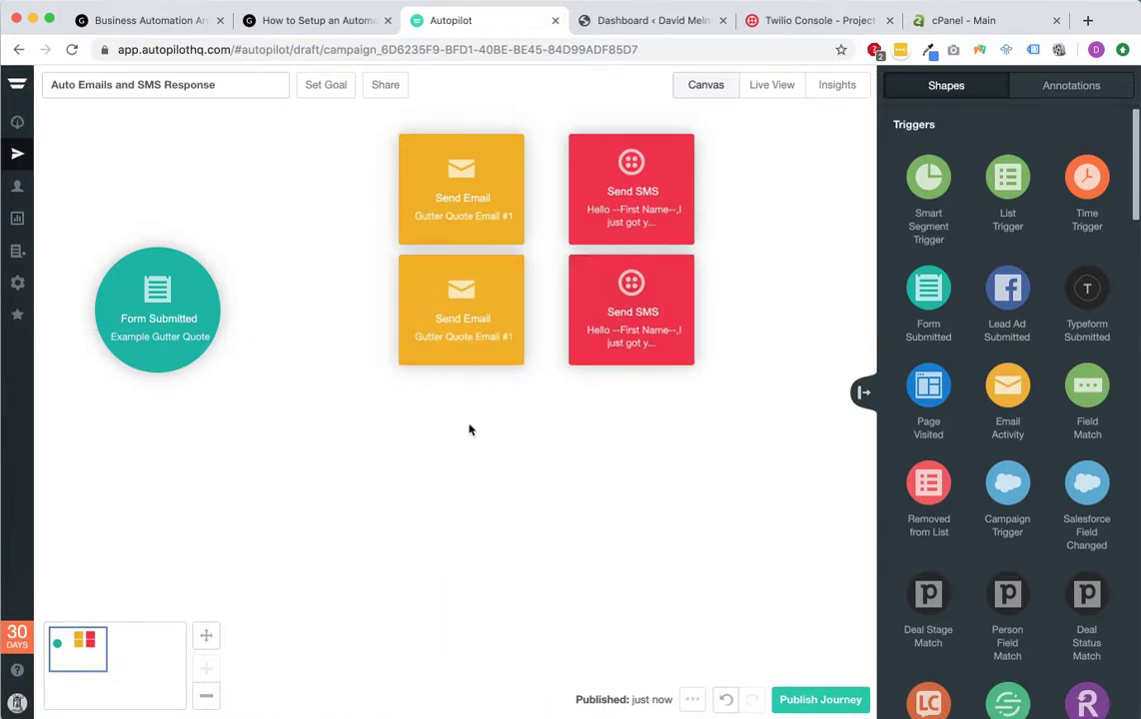
{"action": "key", "text": "super+v"}
{"action": "left_click_drag", "start_coordinate": [549, 299], "coordinate": [472, 452]}
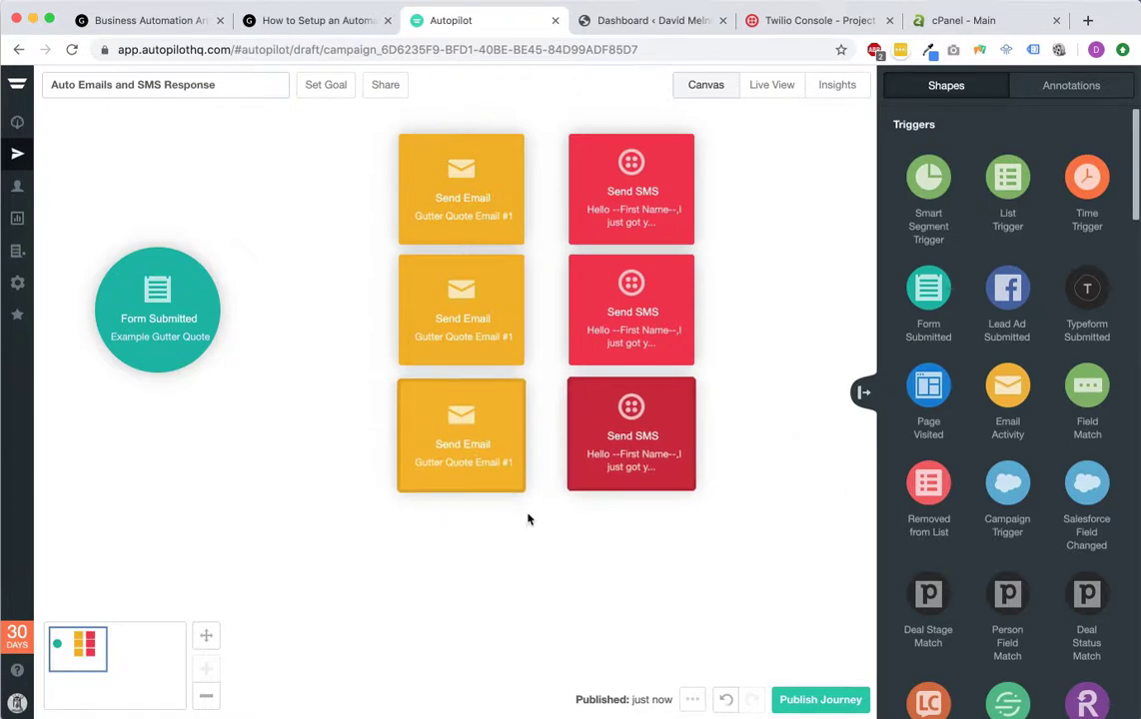
{"action": "left_click", "coordinate": [314, 240]}
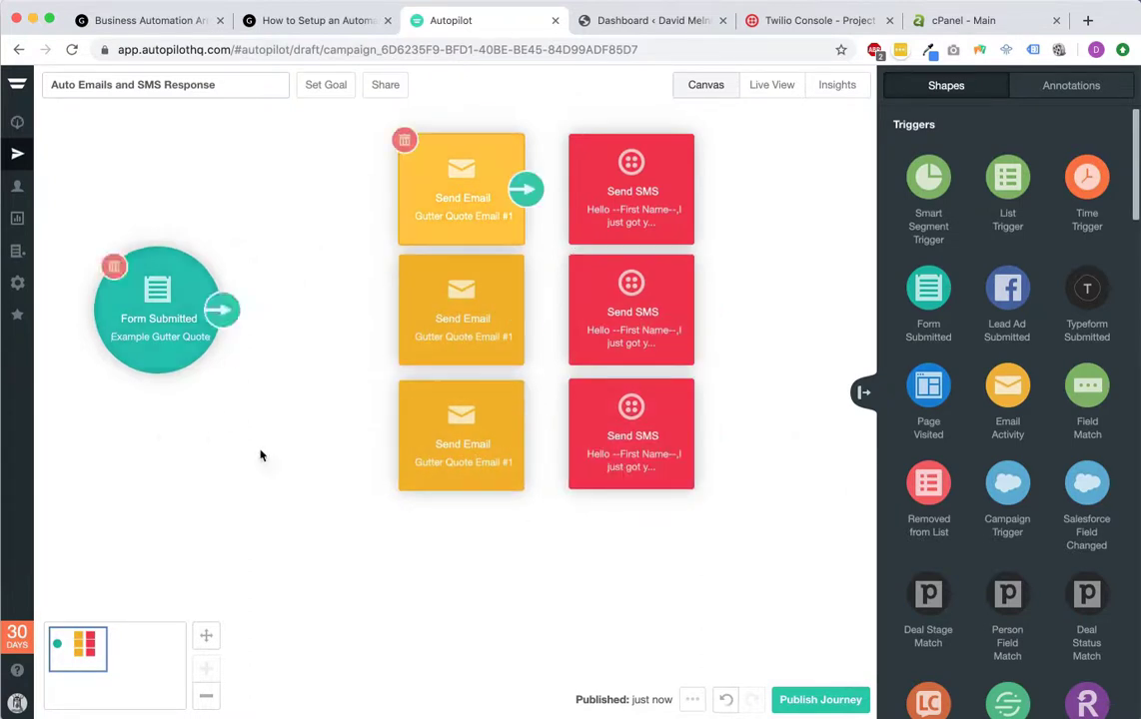
Step: Scroll the Shapes panel to Conditions and drop a Check Field onto the canvas
{"action": "scroll", "coordinate": [1042, 419], "scroll_direction": "down", "scroll_amount": 5}
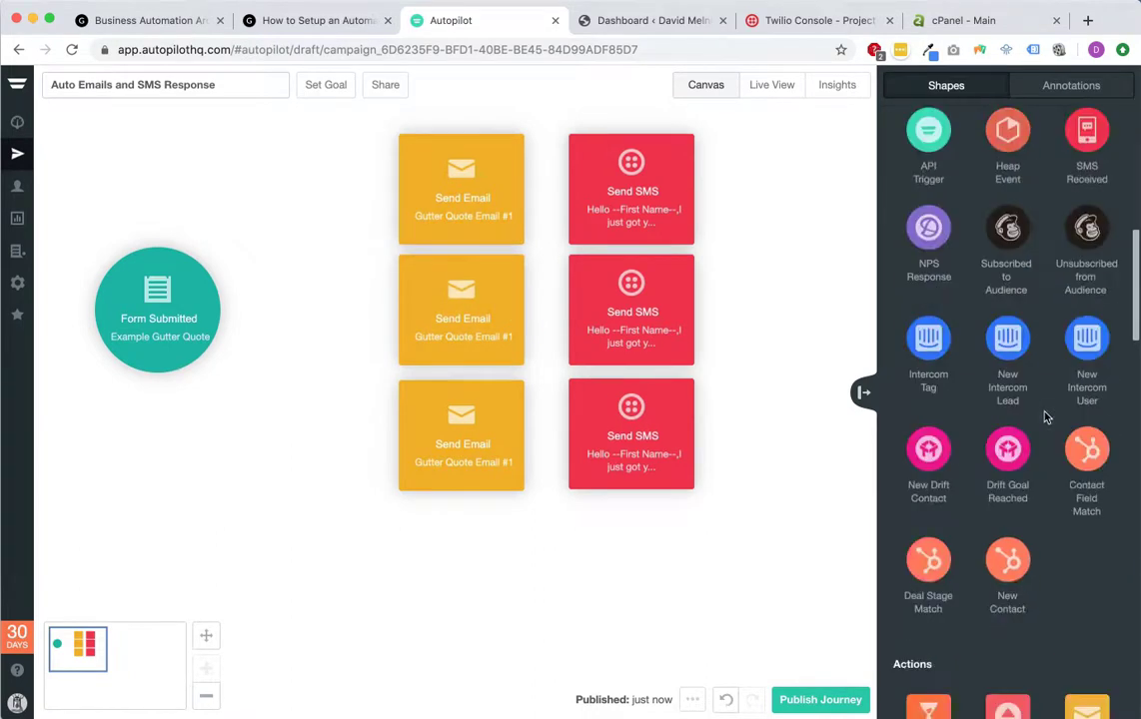
{"action": "scroll", "coordinate": [1041, 421], "scroll_direction": "down", "scroll_amount": 5}
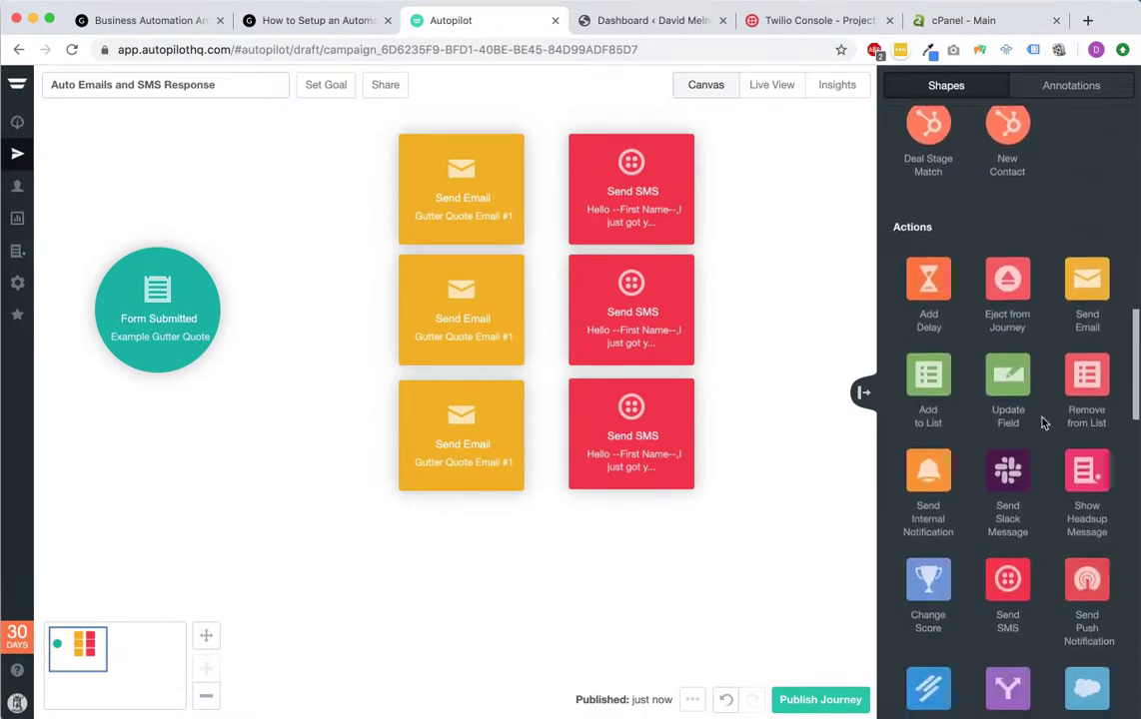
{"action": "scroll", "coordinate": [1049, 448], "scroll_direction": "down", "scroll_amount": 1}
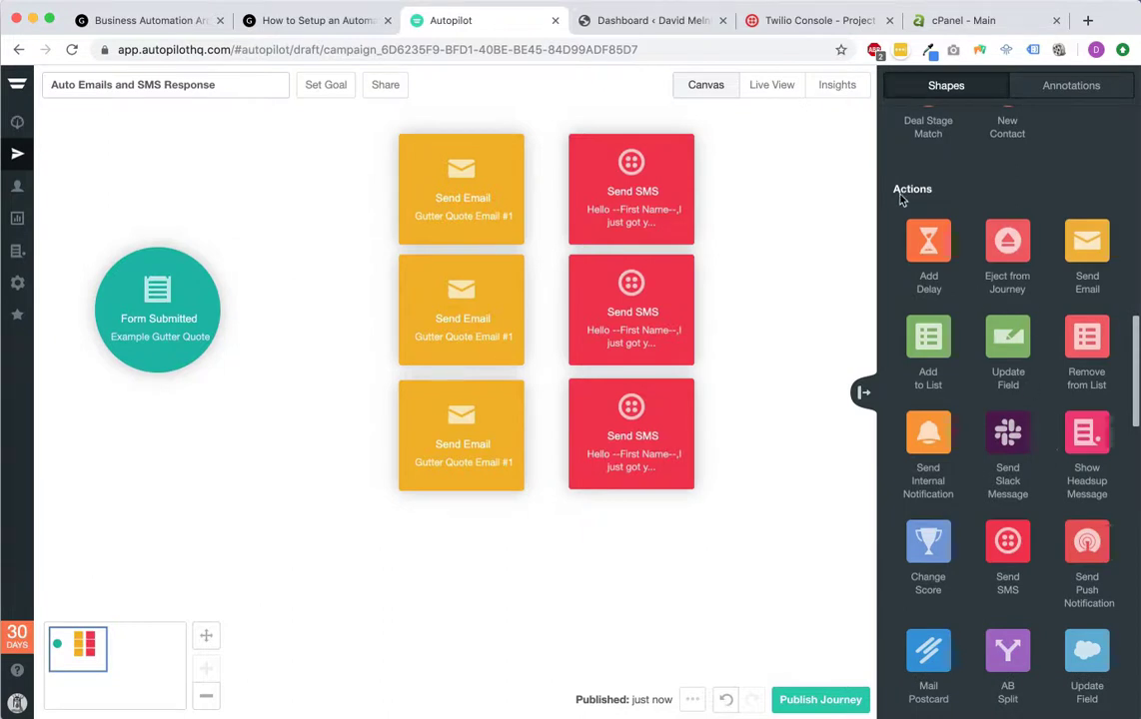
{"action": "scroll", "coordinate": [980, 344], "scroll_direction": "down", "scroll_amount": 10}
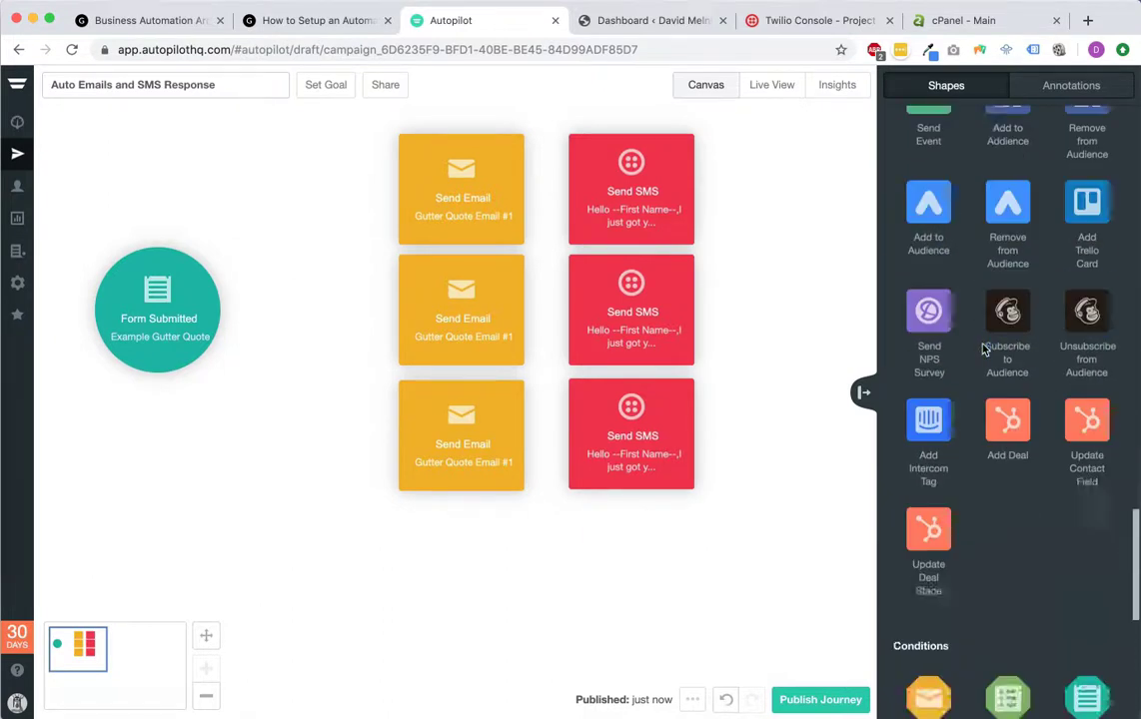
{"action": "scroll", "coordinate": [984, 348], "scroll_direction": "down", "scroll_amount": 4}
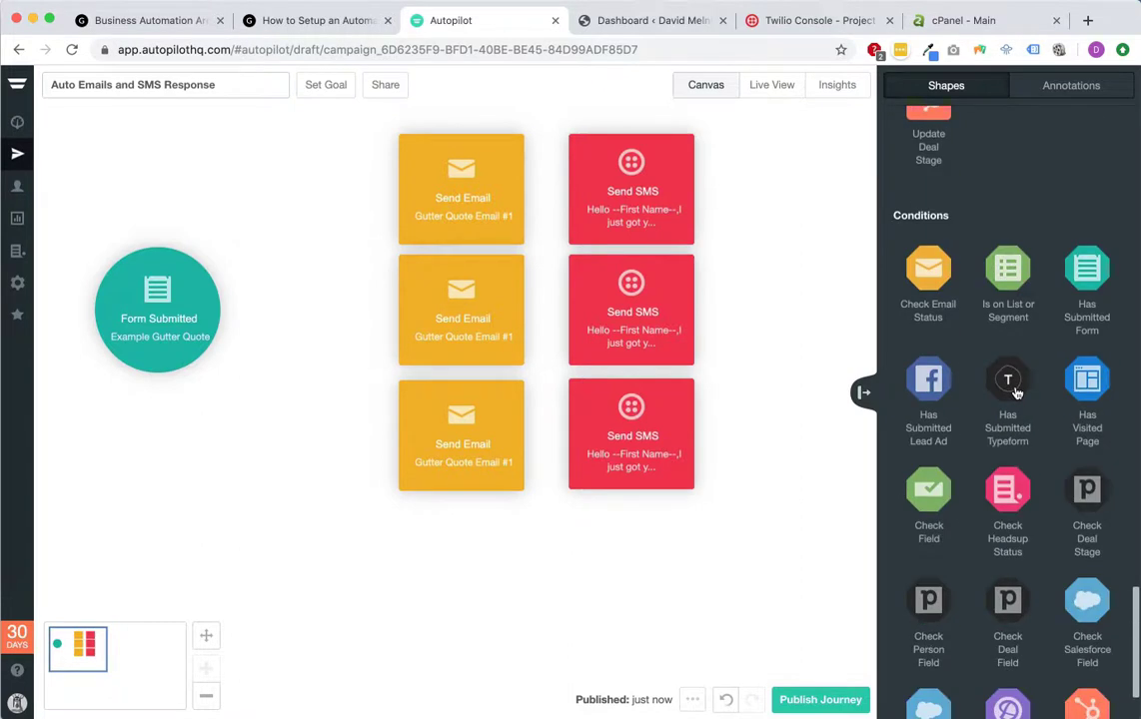
{"action": "scroll", "coordinate": [1016, 392], "scroll_direction": "down", "scroll_amount": 2}
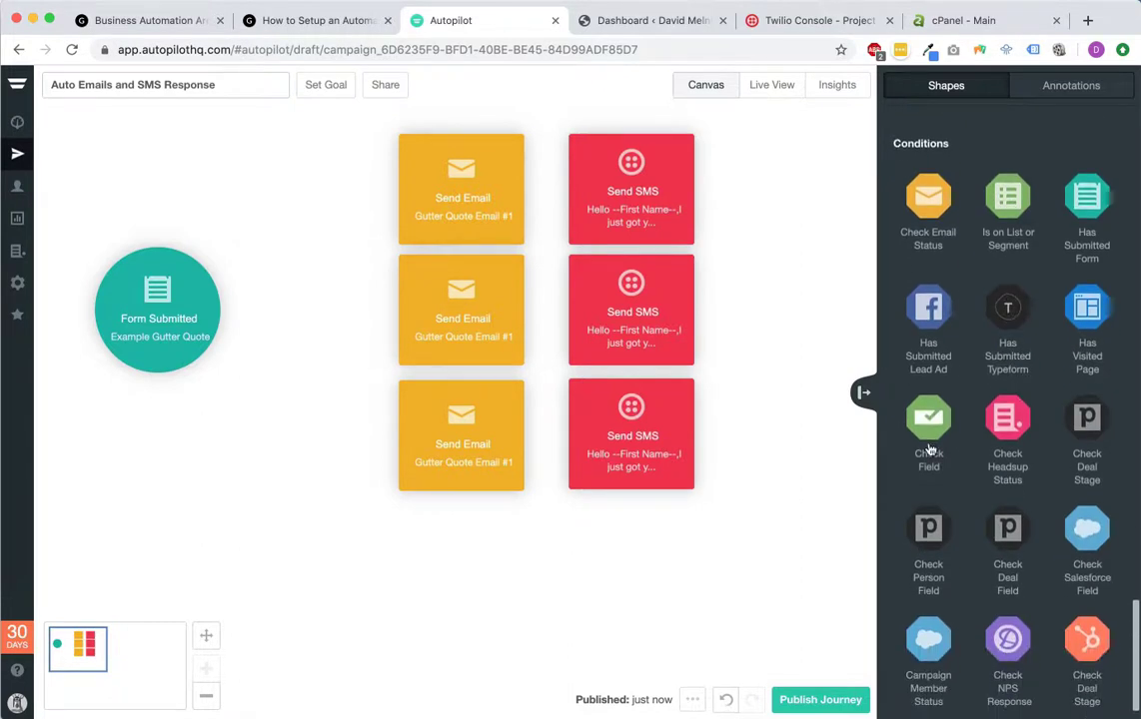
{"action": "left_click_drag", "start_coordinate": [925, 421], "coordinate": [286, 218]}
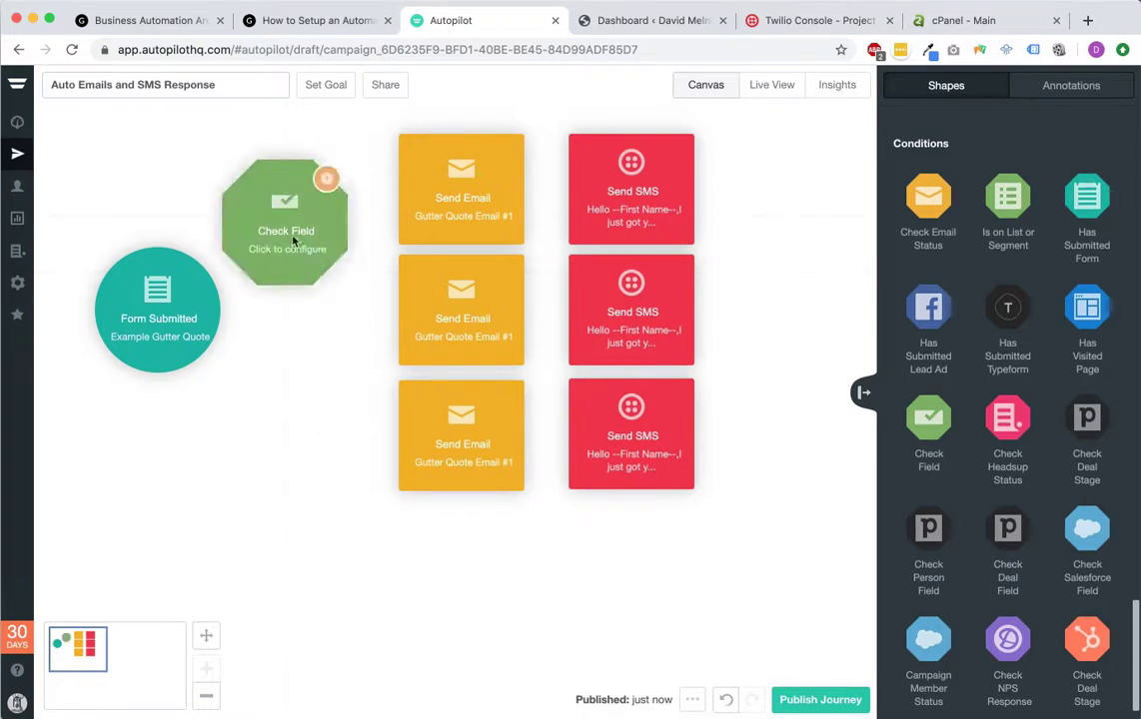
Step: Reposition the shapes, add a second Check Field below, and connect Form Submitted to the upper one
{"action": "mouse_move", "coordinate": [137, 309]}
{"action": "left_click_drag", "start_coordinate": [137, 310], "coordinate": [113, 310]}
{"action": "mouse_move", "coordinate": [404, 222]}
{"action": "left_click_drag", "start_coordinate": [292, 235], "coordinate": [302, 203]}
{"action": "left_click_drag", "start_coordinate": [928, 418], "coordinate": [292, 327]}
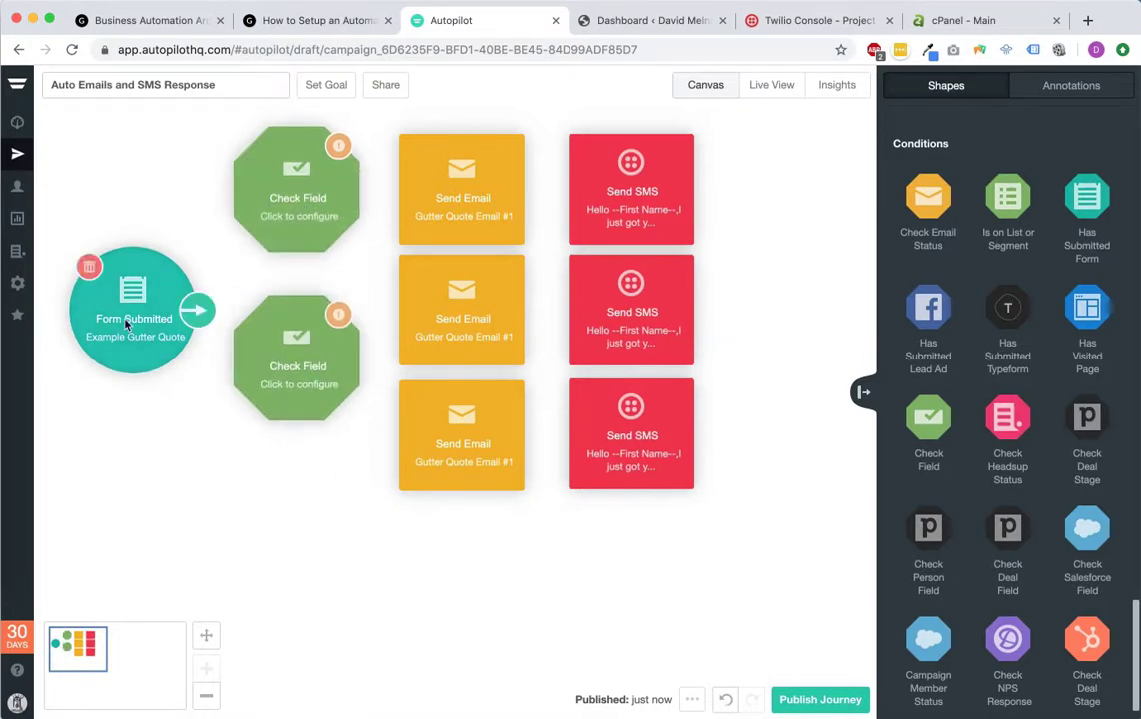
{"action": "left_click_drag", "start_coordinate": [195, 316], "coordinate": [255, 169]}
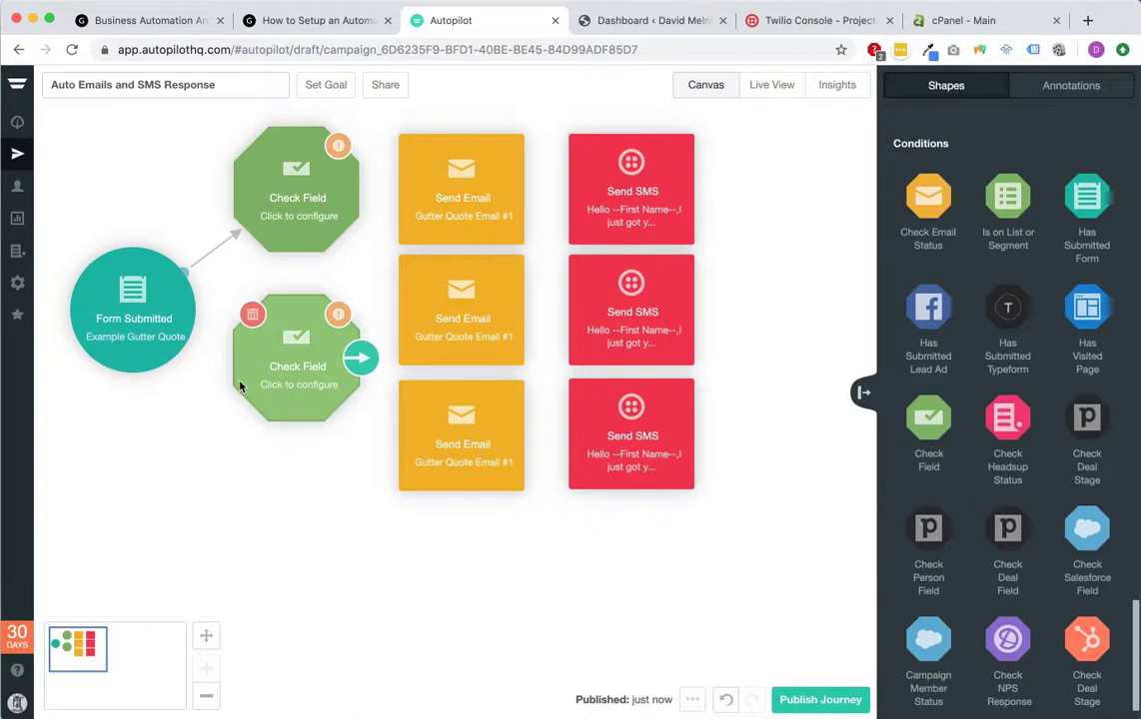
Step: Set the upper Check Field to test Services equals Gutter Cleaning
{"action": "left_click", "coordinate": [297, 197]}
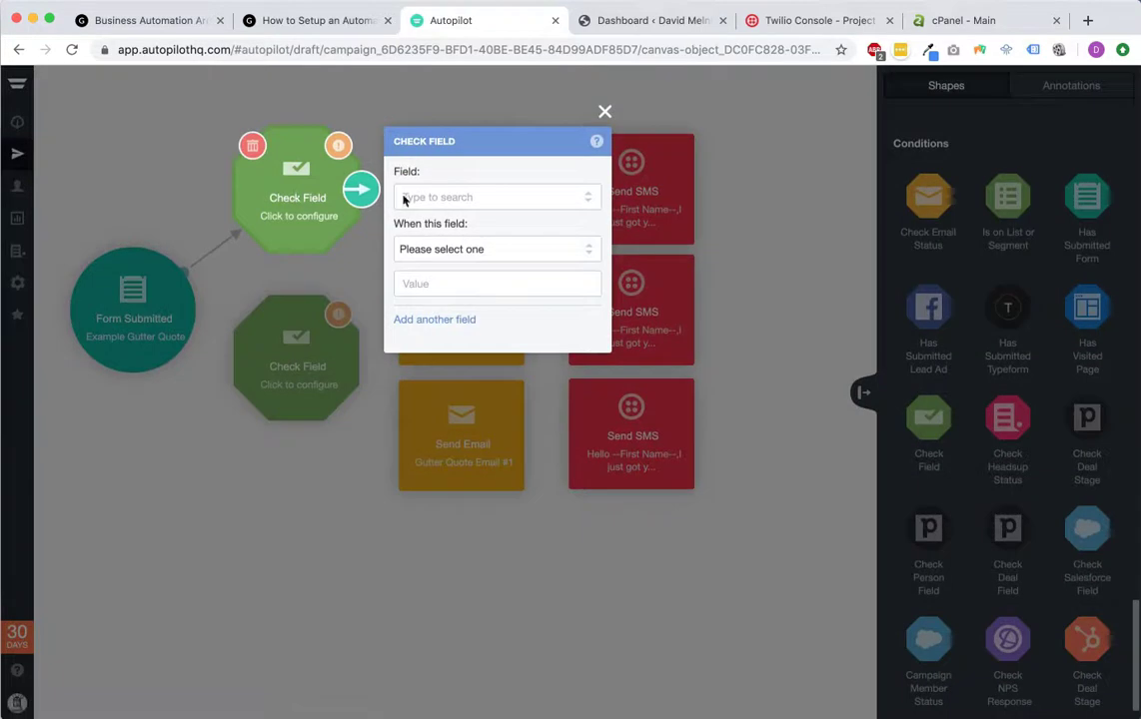
{"action": "left_click", "coordinate": [520, 197]}
{"action": "type", "text": "ser"}
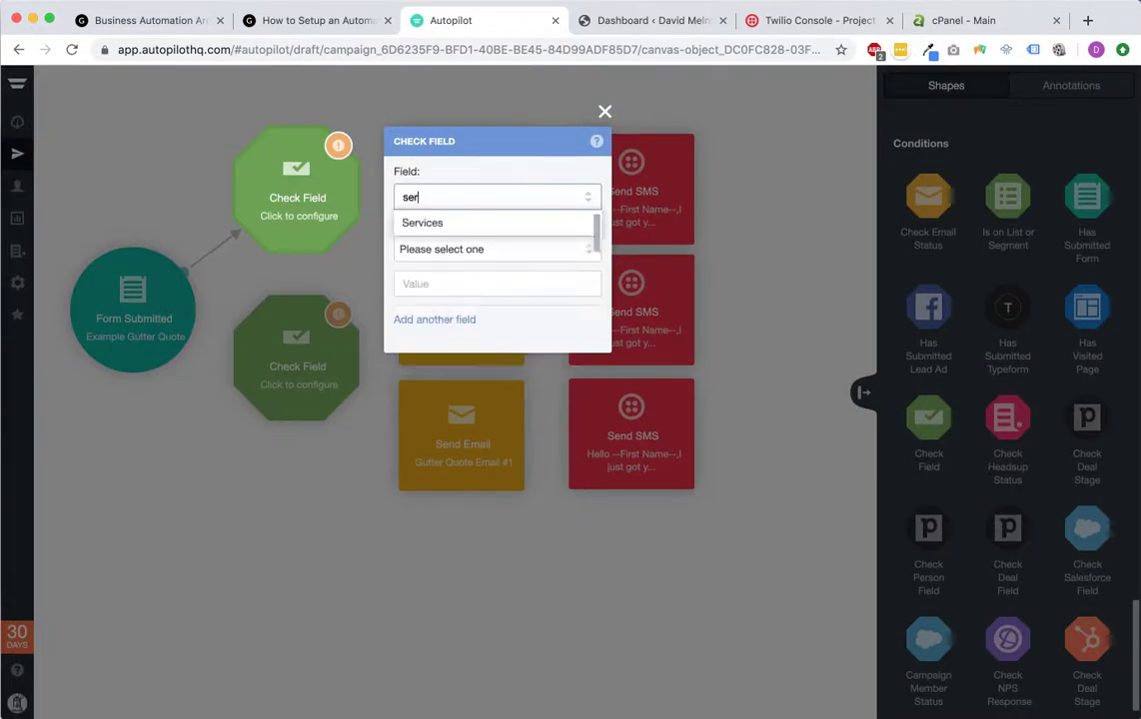
{"action": "left_click", "coordinate": [461, 228]}
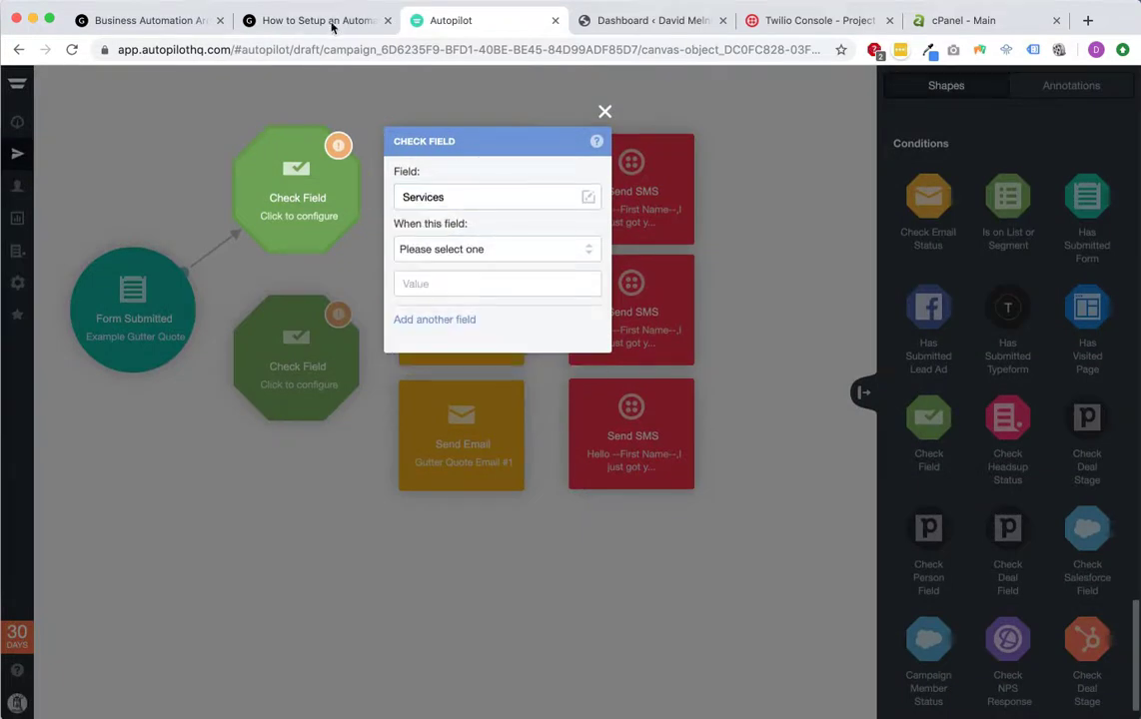
{"action": "left_click", "coordinate": [322, 20]}
{"action": "left_click", "coordinate": [504, 515]}
{"action": "left_click", "coordinate": [504, 516]}
{"action": "left_click", "coordinate": [445, 20]}
{"action": "left_click", "coordinate": [494, 249]}
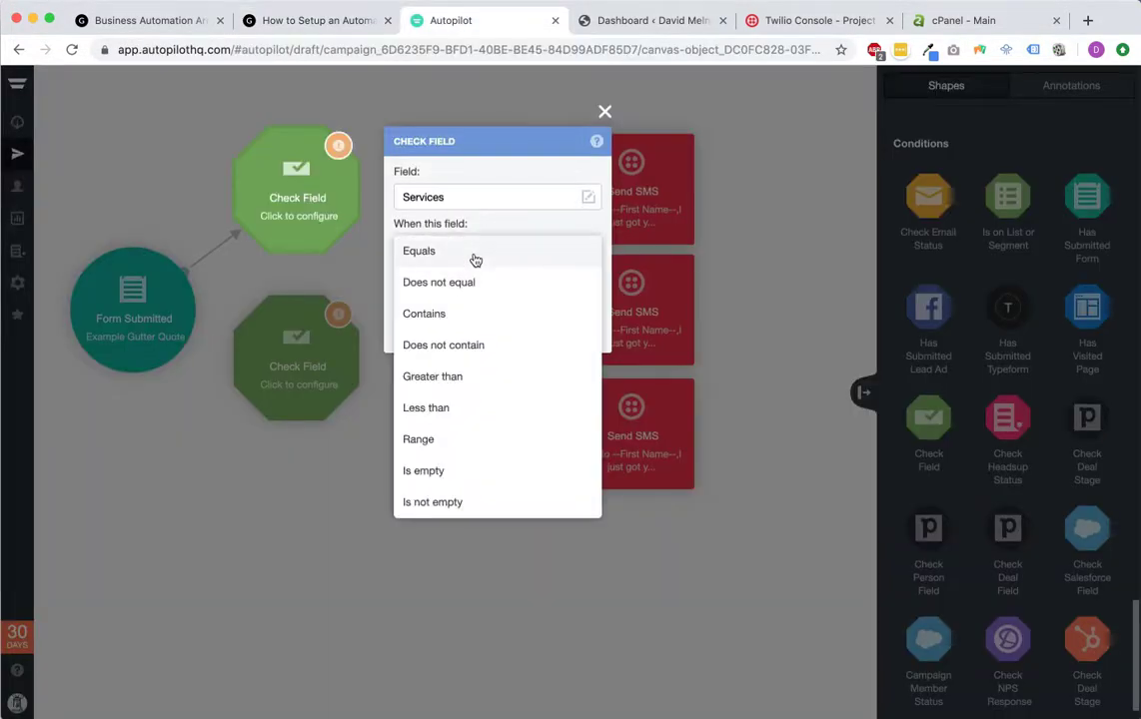
{"action": "left_click", "coordinate": [476, 259]}
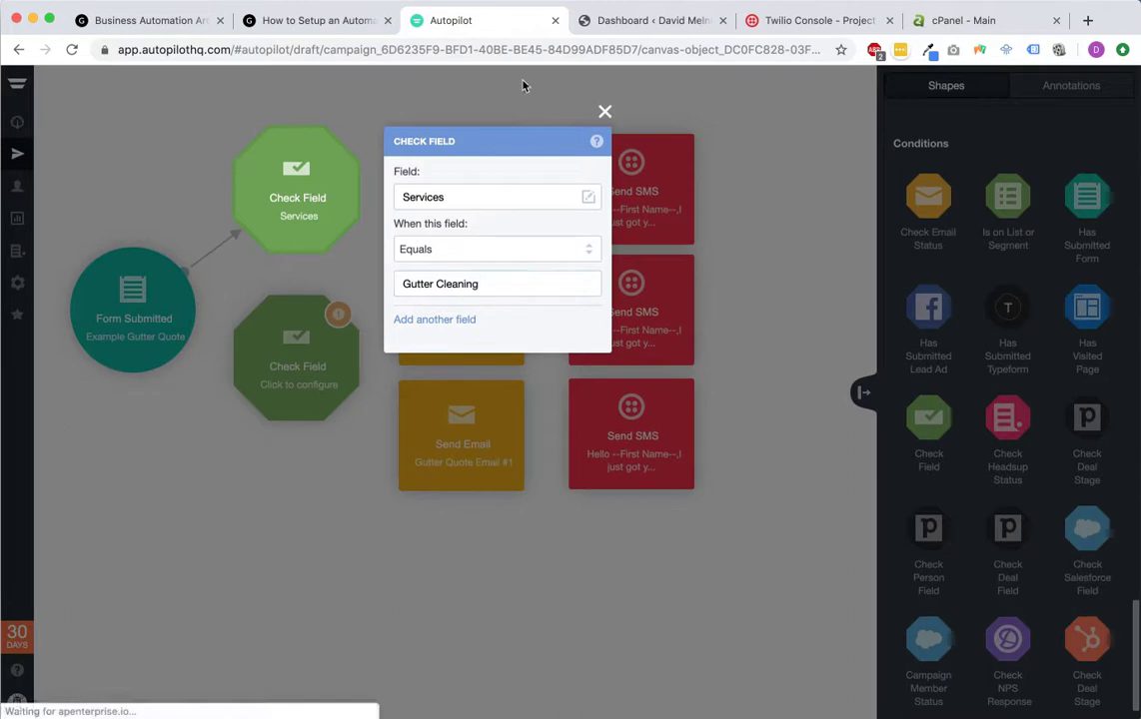
{"action": "left_click", "coordinate": [604, 111]}
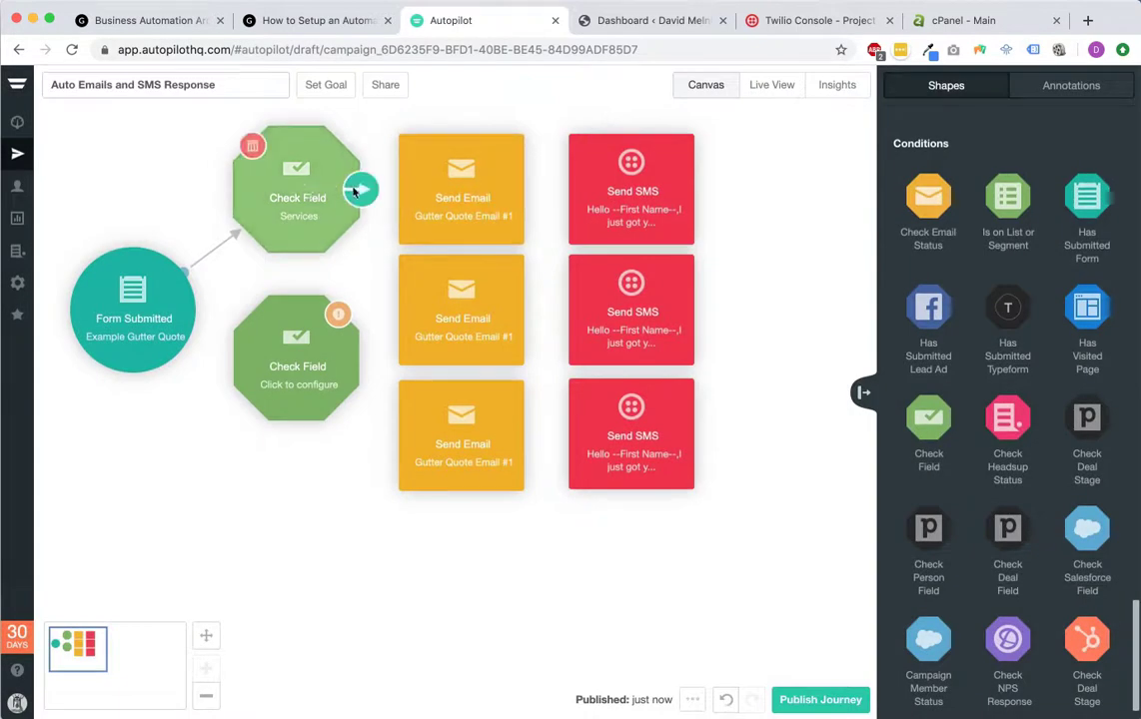
Step: Link the Check Field's YES path to the top Send Email, then on to the top Send SMS
{"action": "left_click", "coordinate": [360, 189]}
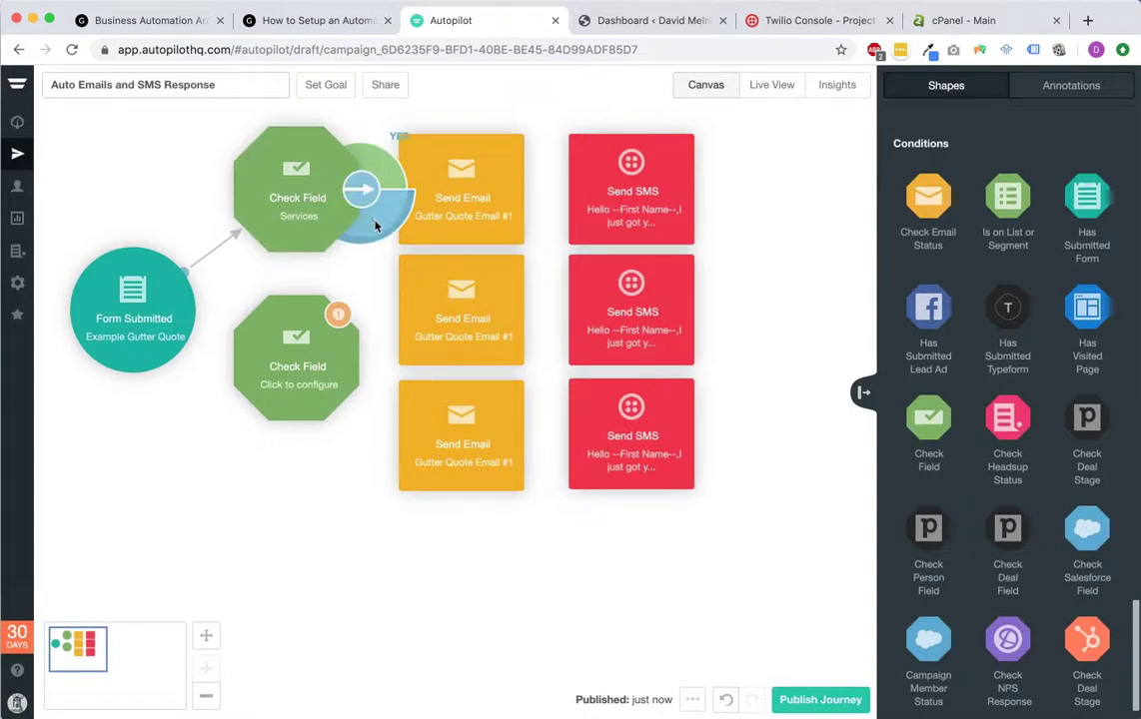
{"action": "left_click", "coordinate": [411, 200]}
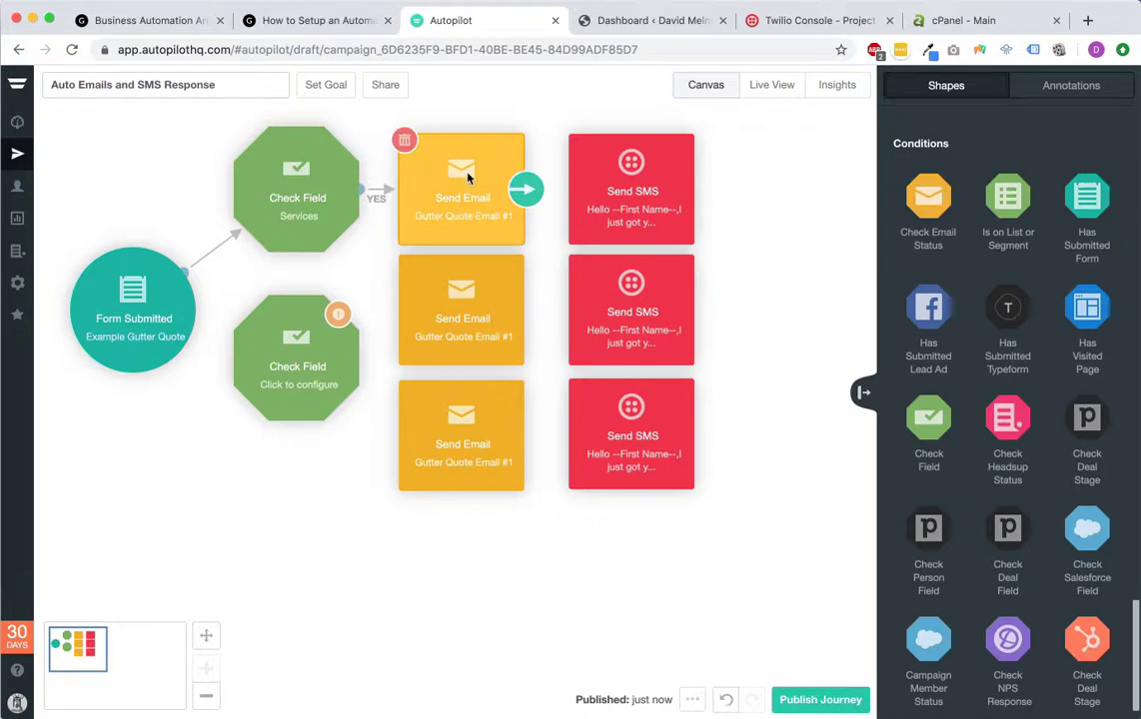
{"action": "left_click", "coordinate": [359, 189]}
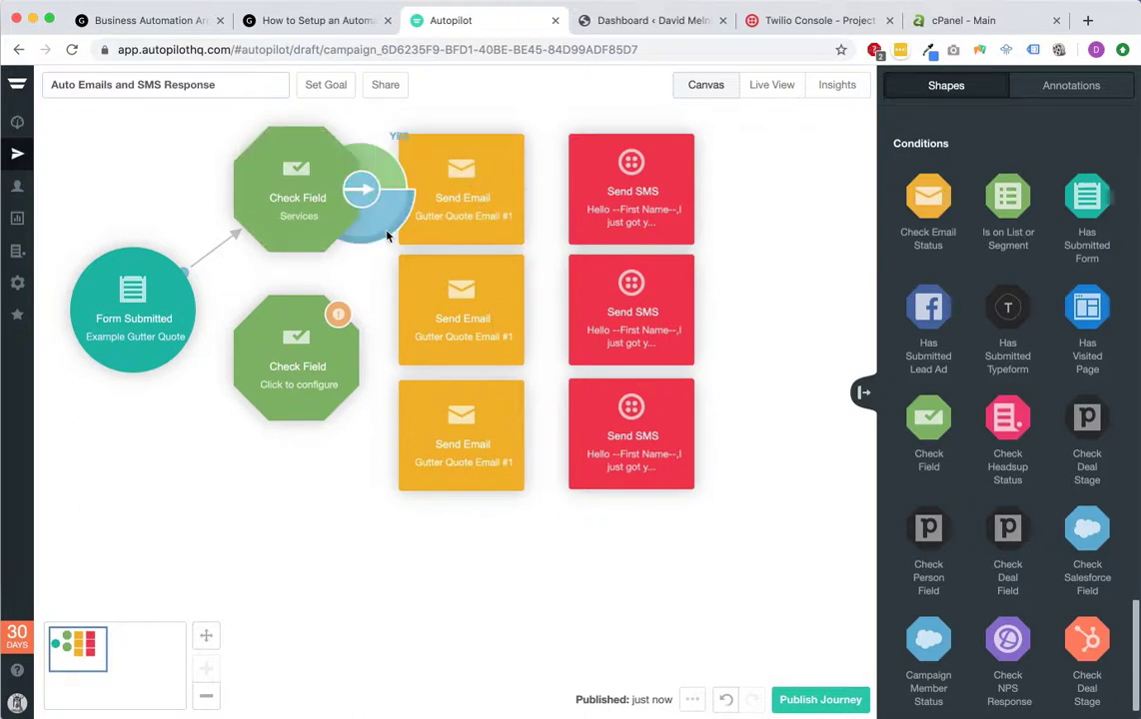
{"action": "left_click", "coordinate": [609, 222]}
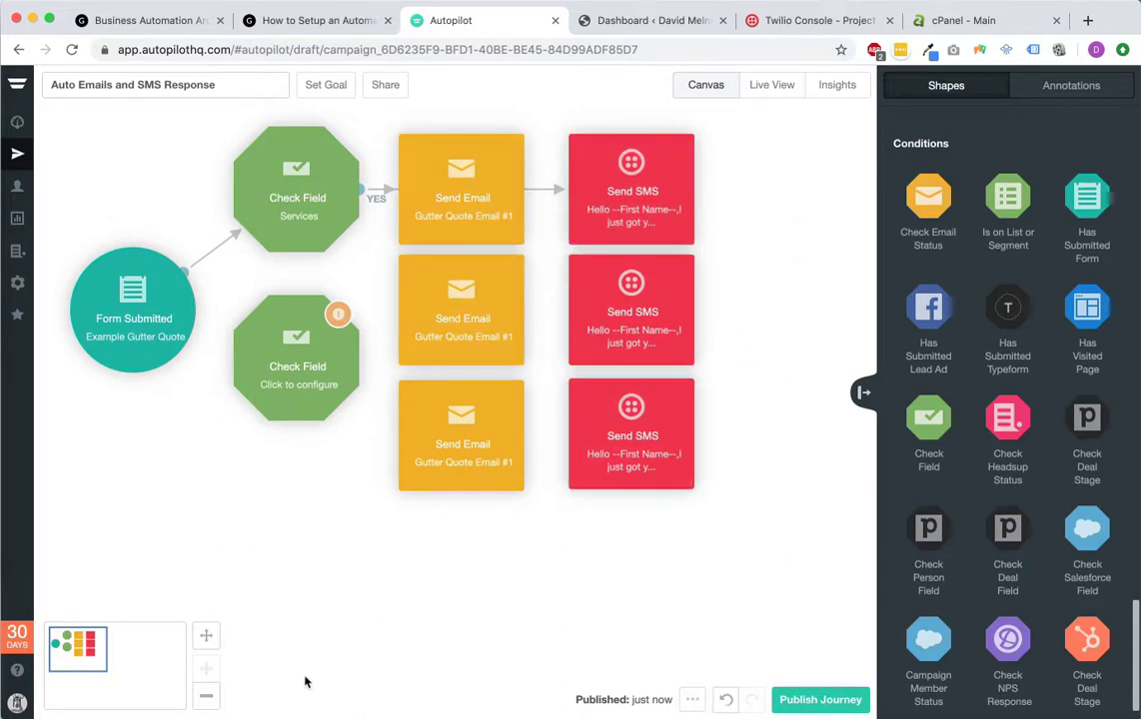
{"action": "left_click", "coordinate": [207, 697]}
Step: Zoom out, move the lower steps down a row, and place the first Send Email below its SMS
{"action": "left_click", "coordinate": [207, 697]}
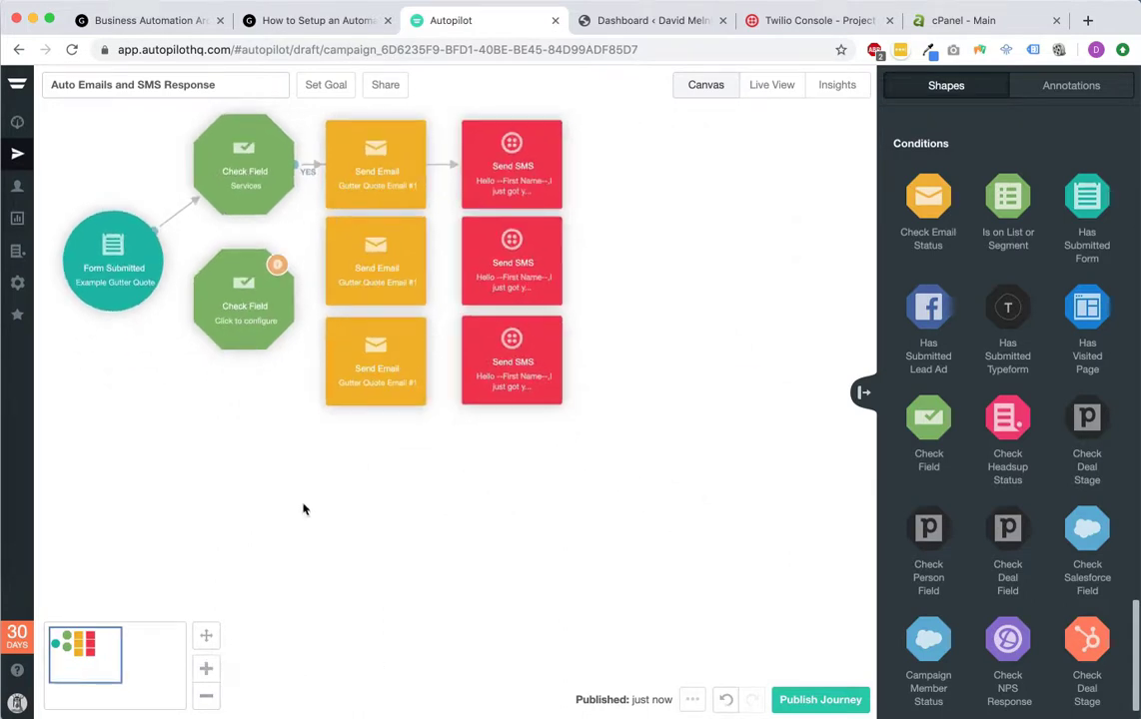
{"action": "left_click_drag", "start_coordinate": [203, 448], "coordinate": [571, 249]}
{"action": "left_click_drag", "start_coordinate": [386, 279], "coordinate": [389, 423]}
{"action": "left_click_drag", "start_coordinate": [380, 170], "coordinate": [390, 237]}
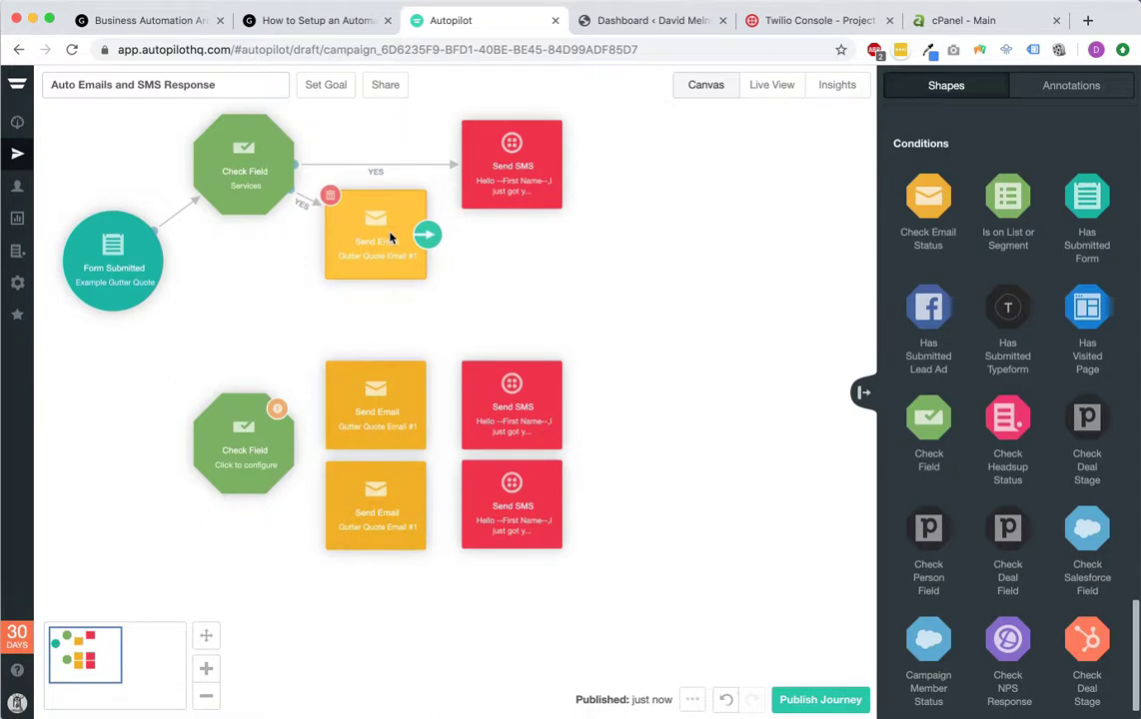
Step: Confirm the first Check Field's Gutter Cleaning value and route its NO path to the second Check Field
{"action": "left_click", "coordinate": [238, 165]}
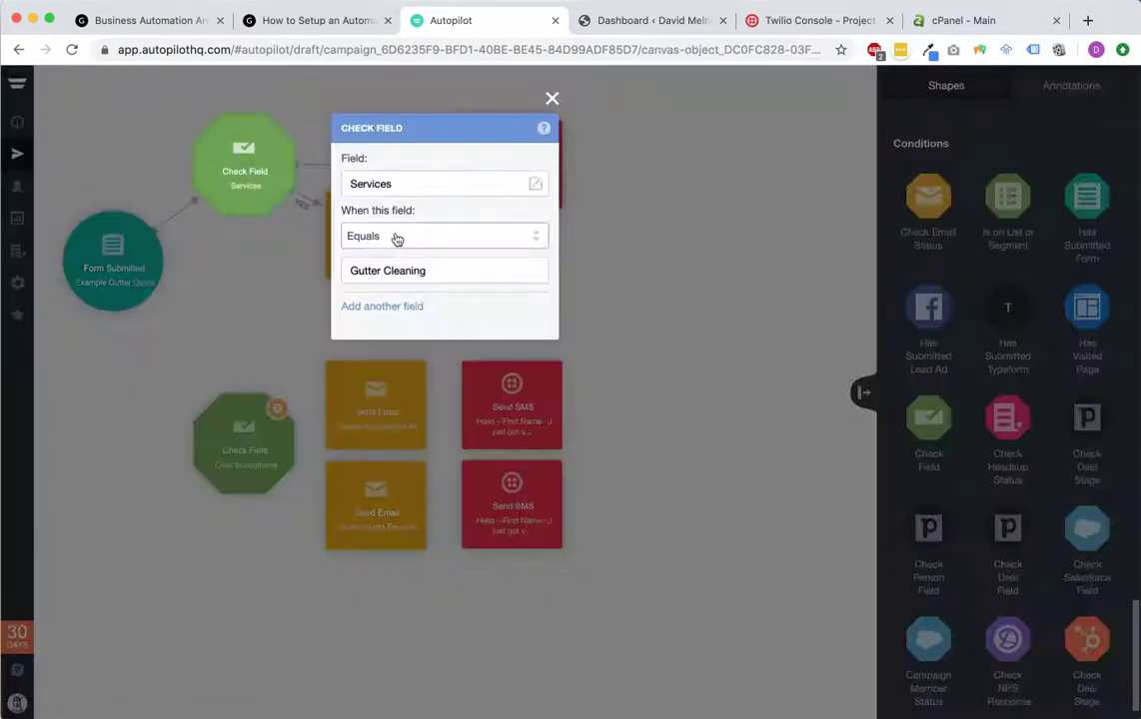
{"action": "left_click", "coordinate": [449, 275]}
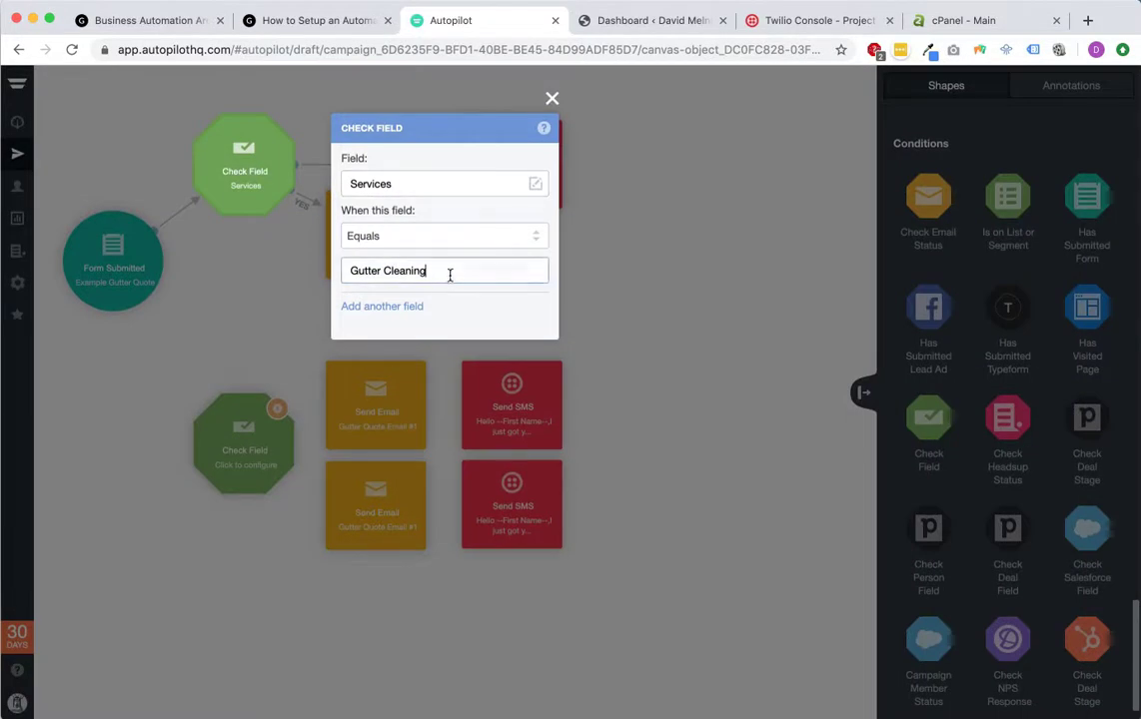
{"action": "left_click", "coordinate": [552, 98]}
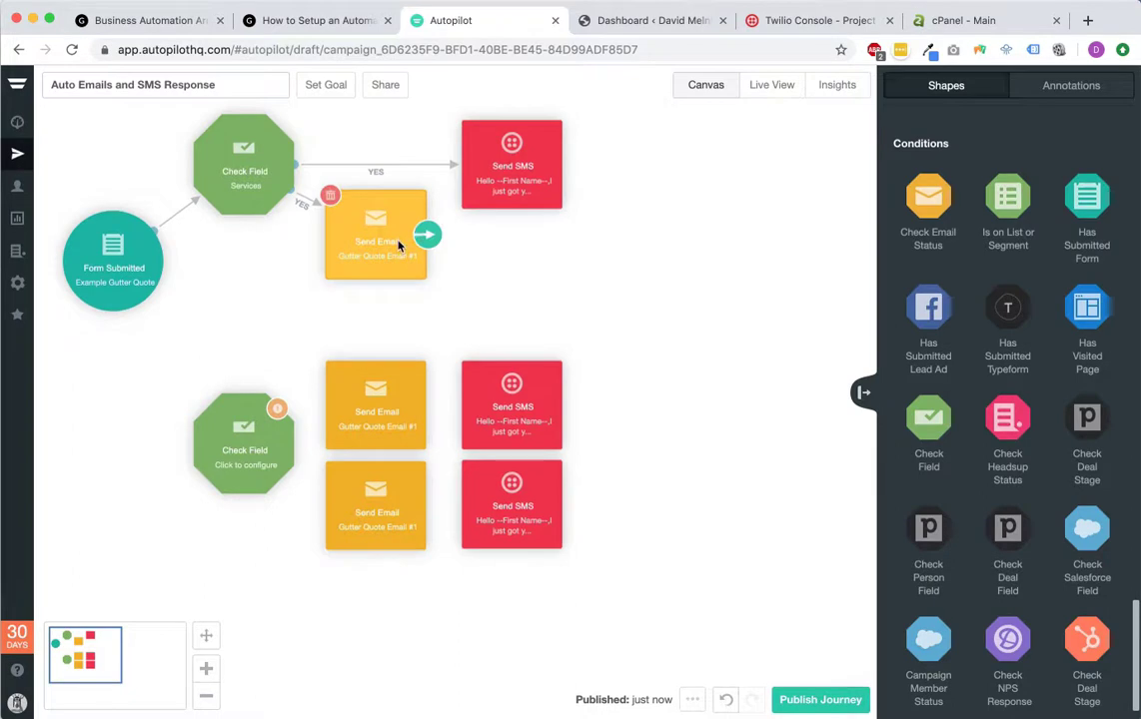
{"action": "mouse_move", "coordinate": [296, 165]}
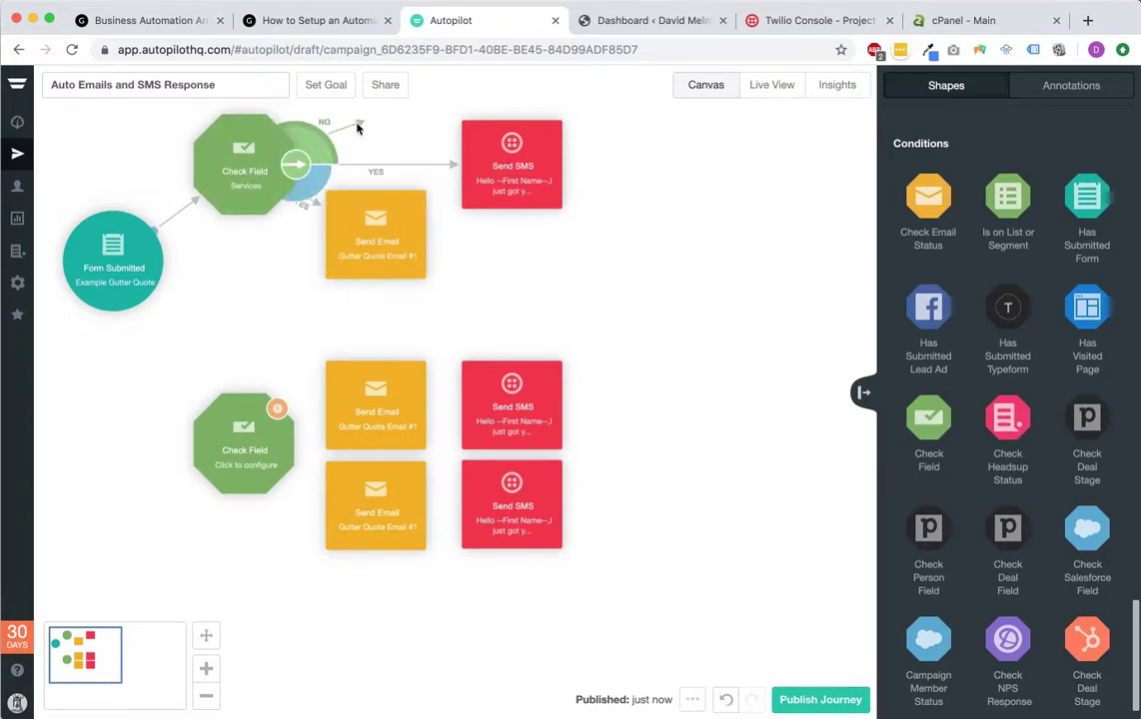
{"action": "left_click_drag", "start_coordinate": [361, 126], "coordinate": [238, 414]}
Step: Check the Gutter Repair option on the WordPress quote form, then return to Autopilot
{"action": "left_click", "coordinate": [362, 28]}
{"action": "left_click", "coordinate": [526, 514]}
{"action": "left_click", "coordinate": [529, 498]}
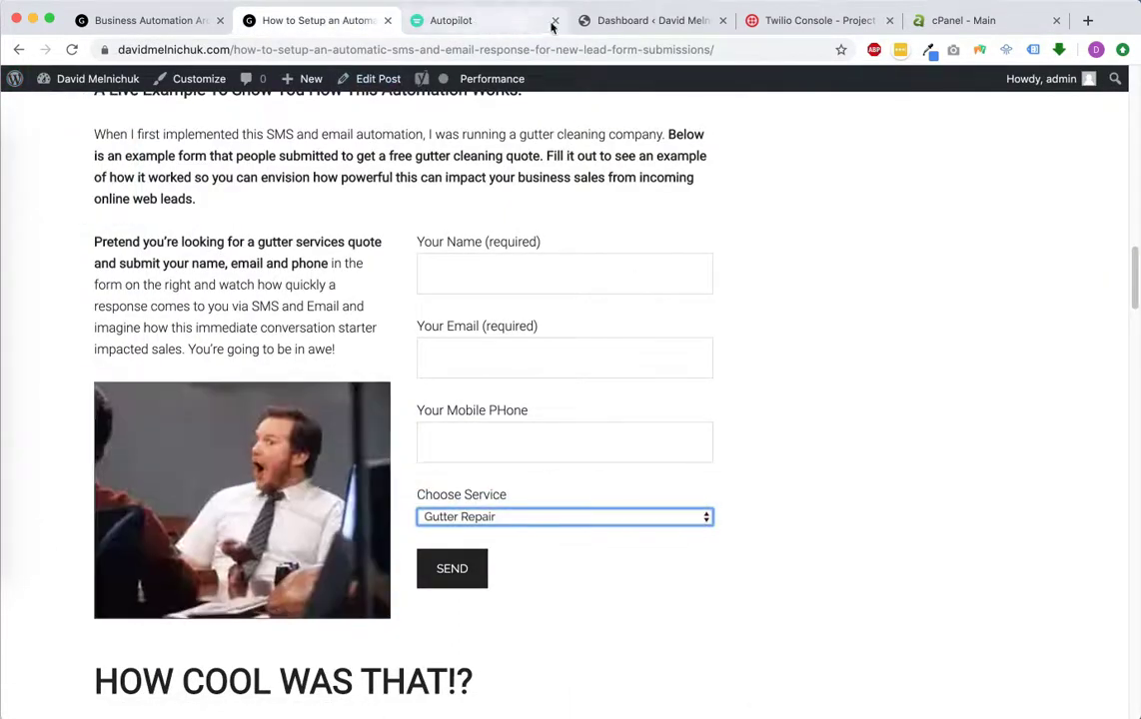
{"action": "left_click", "coordinate": [491, 22]}
Step: Set the second Check Field to test Services equals Gutter Repair
{"action": "left_click", "coordinate": [237, 402]}
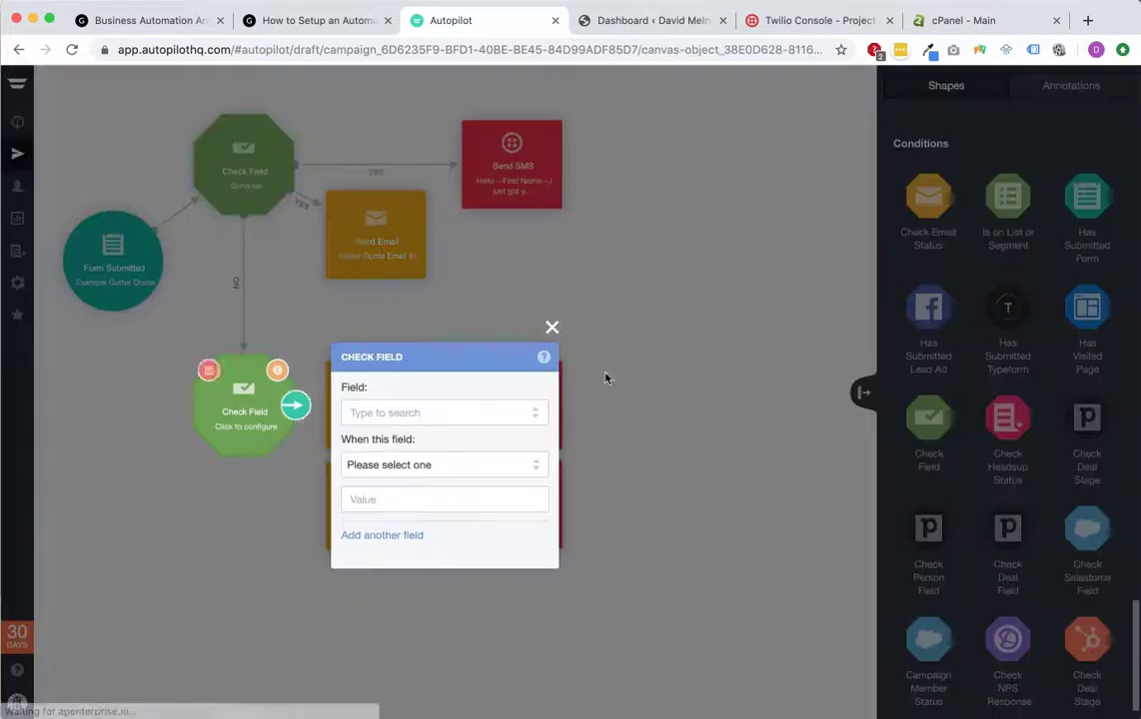
{"action": "left_click", "coordinate": [377, 411]}
{"action": "type", "text": "servic"}
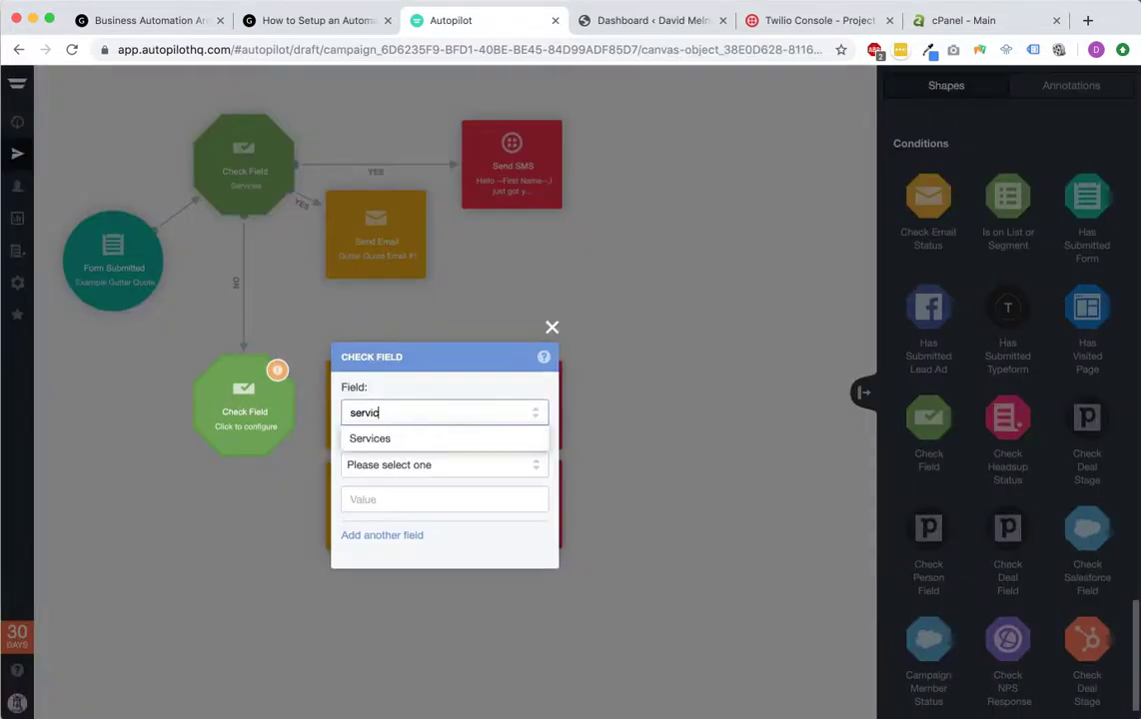
{"action": "left_click", "coordinate": [379, 441]}
{"action": "left_click", "coordinate": [429, 465]}
{"action": "left_click", "coordinate": [422, 445]}
{"action": "left_click", "coordinate": [406, 494]}
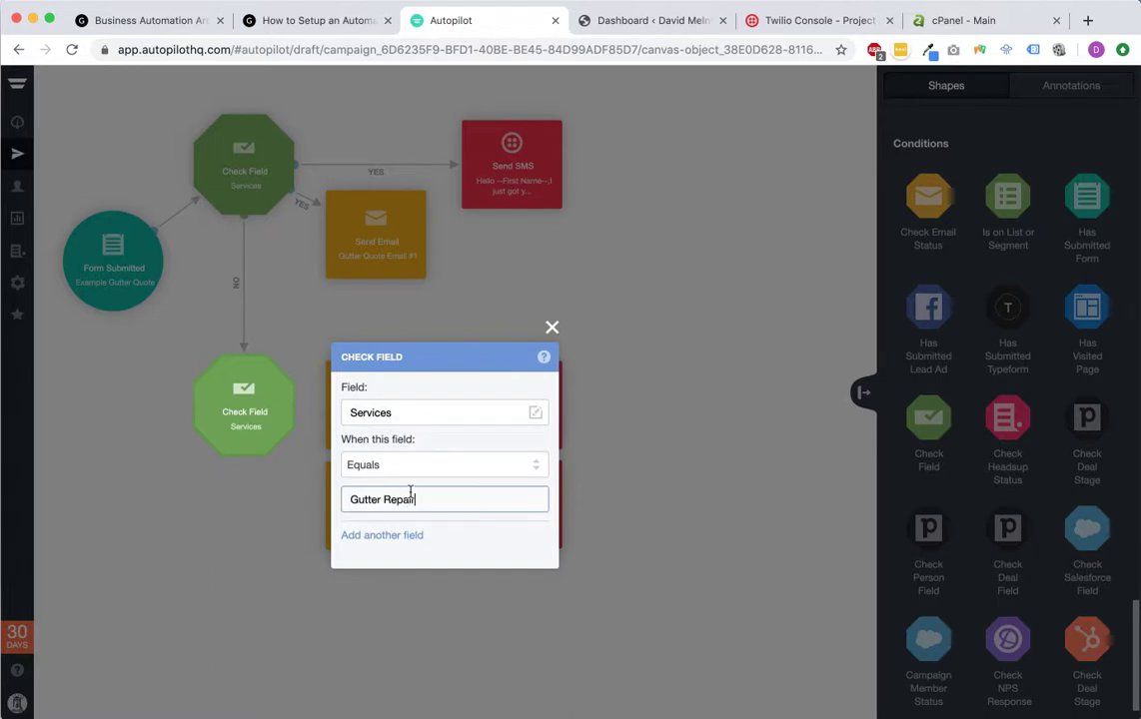
{"action": "left_click", "coordinate": [598, 287]}
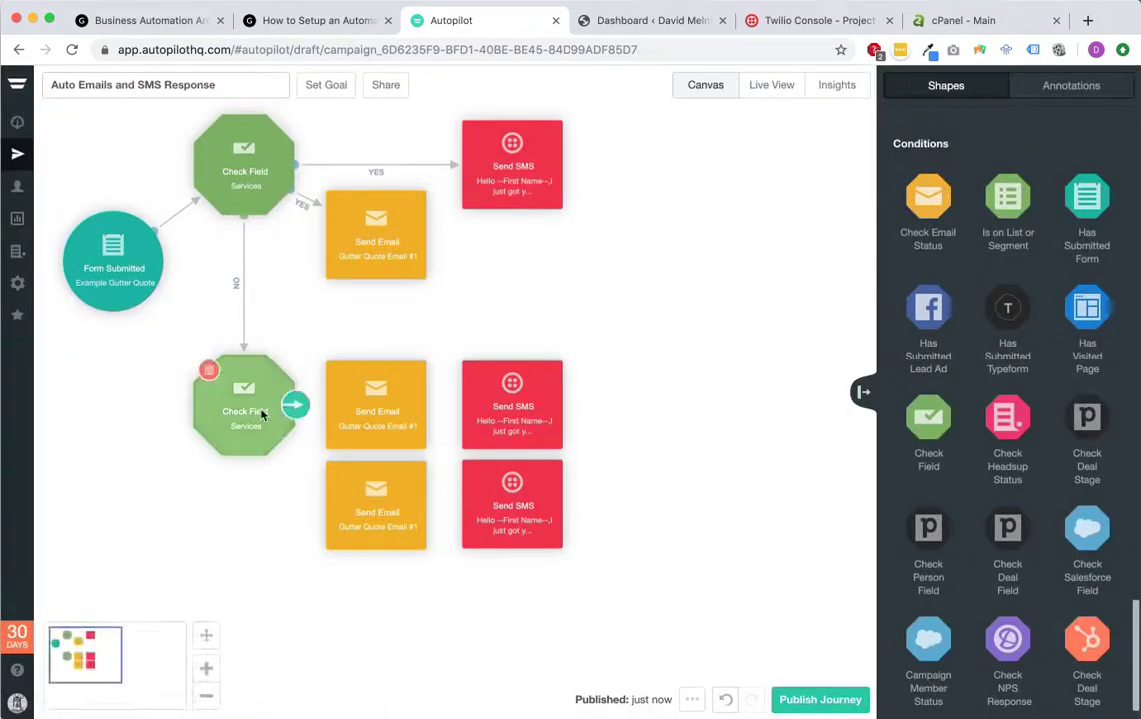
Step: Connect the second check's YES path to the middle email and SMS, and lower the bottom pair
{"action": "left_click_drag", "start_coordinate": [292, 410], "coordinate": [362, 377]}
{"action": "left_click_drag", "start_coordinate": [295, 404], "coordinate": [537, 421]}
{"action": "left_click_drag", "start_coordinate": [382, 382], "coordinate": [380, 353]}
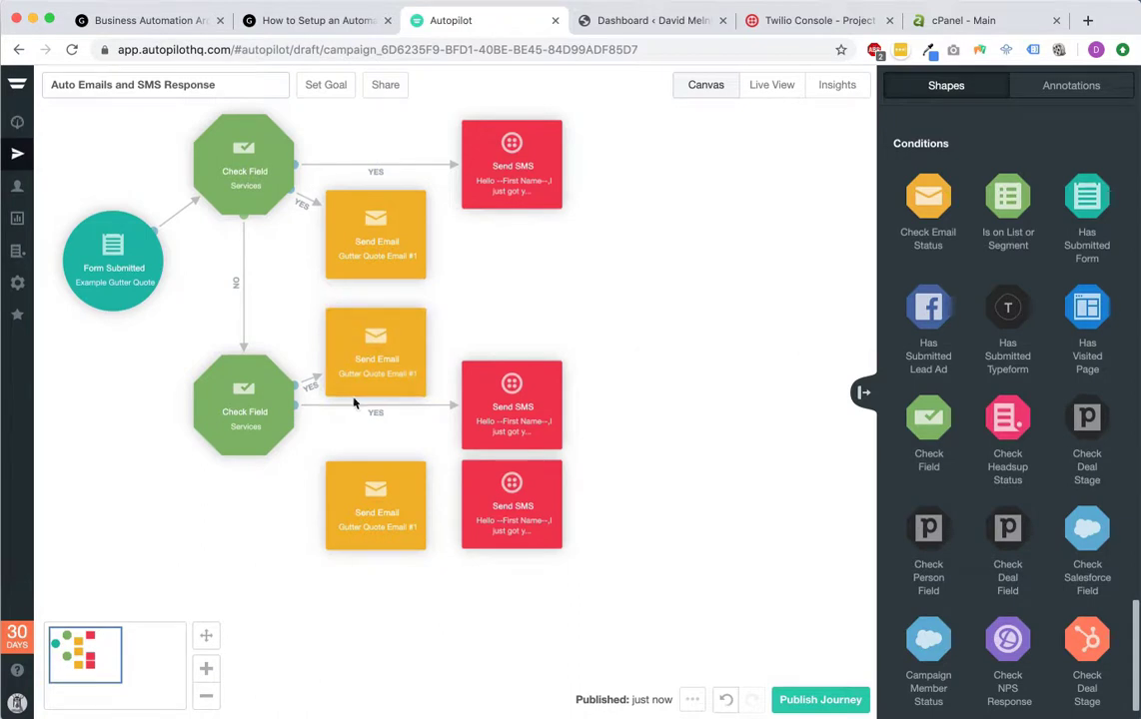
{"action": "left_click_drag", "start_coordinate": [378, 504], "coordinate": [379, 547]}
{"action": "left_click_drag", "start_coordinate": [515, 486], "coordinate": [518, 532]}
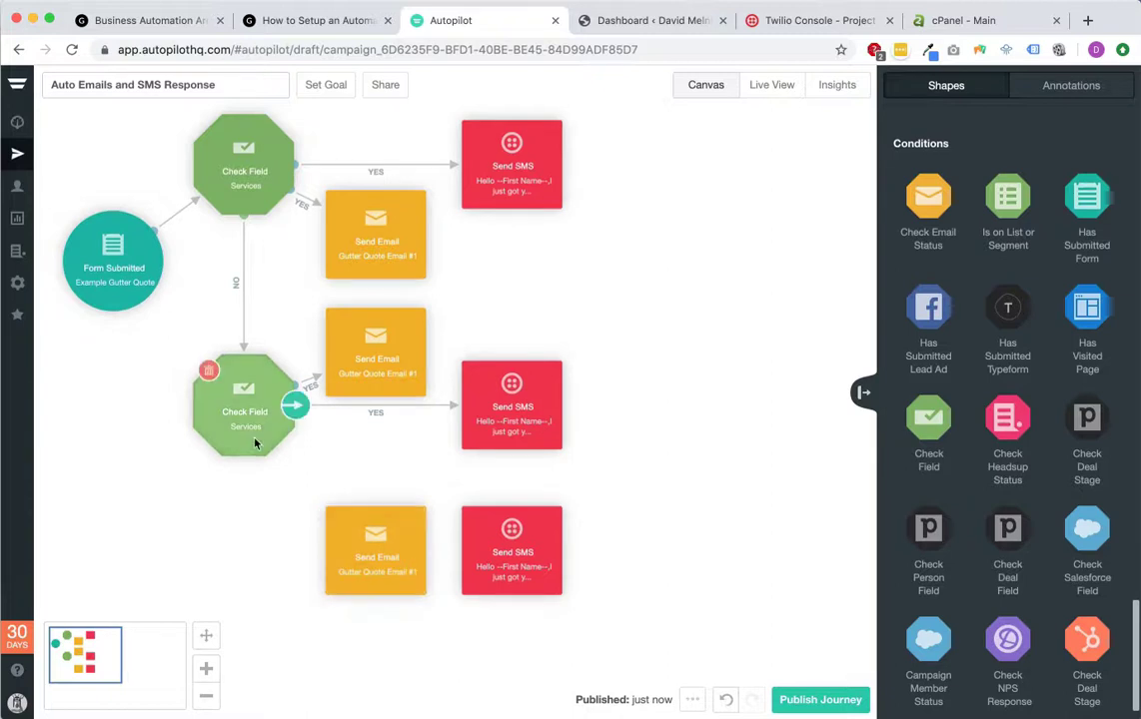
Step: Route the second check's NO path to the bottom Send Email and Send SMS
{"action": "mouse_move", "coordinate": [295, 411]}
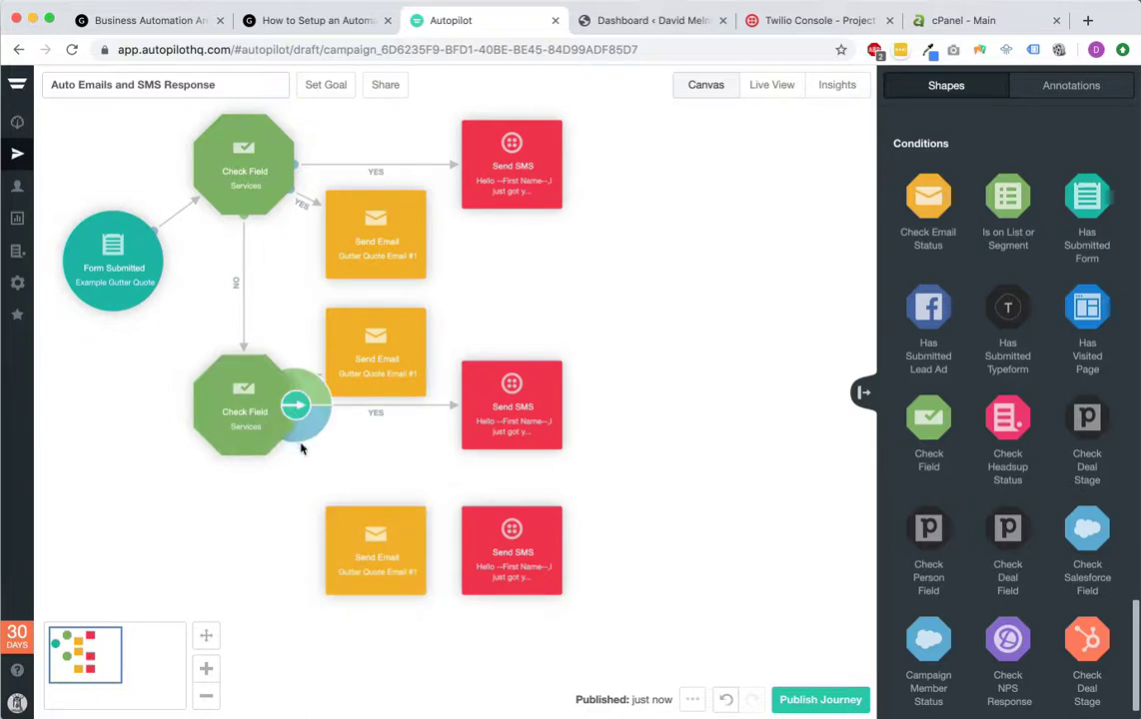
{"action": "left_click_drag", "start_coordinate": [321, 385], "coordinate": [385, 576]}
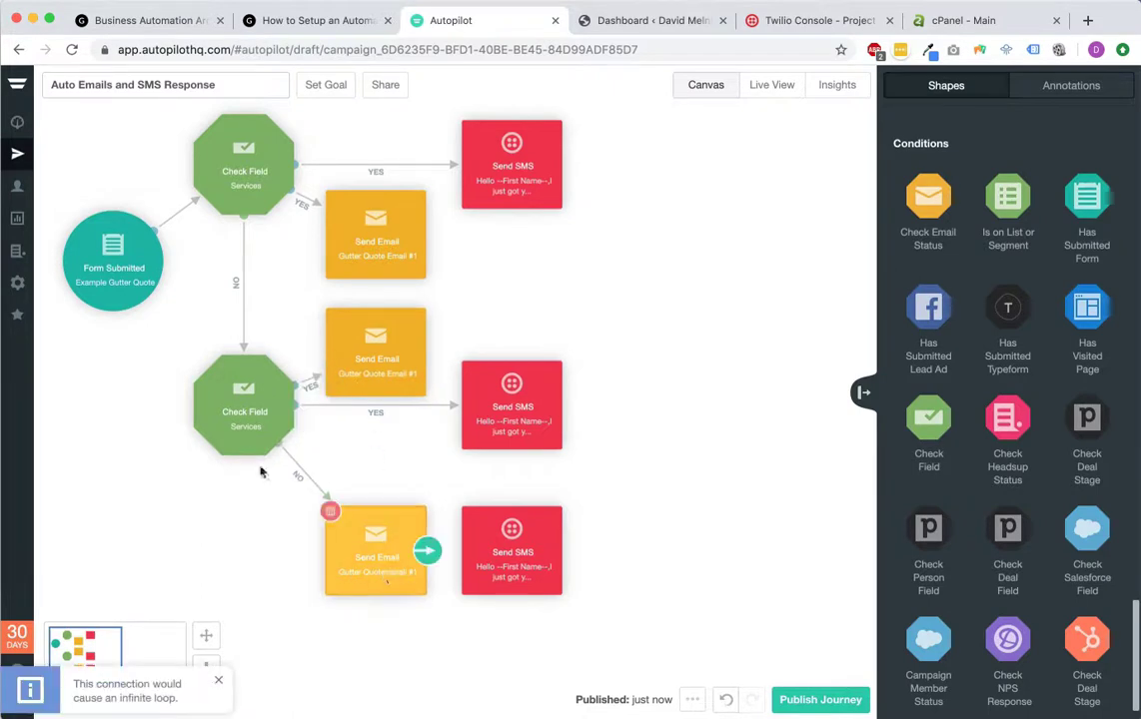
{"action": "left_click_drag", "start_coordinate": [310, 395], "coordinate": [559, 569]}
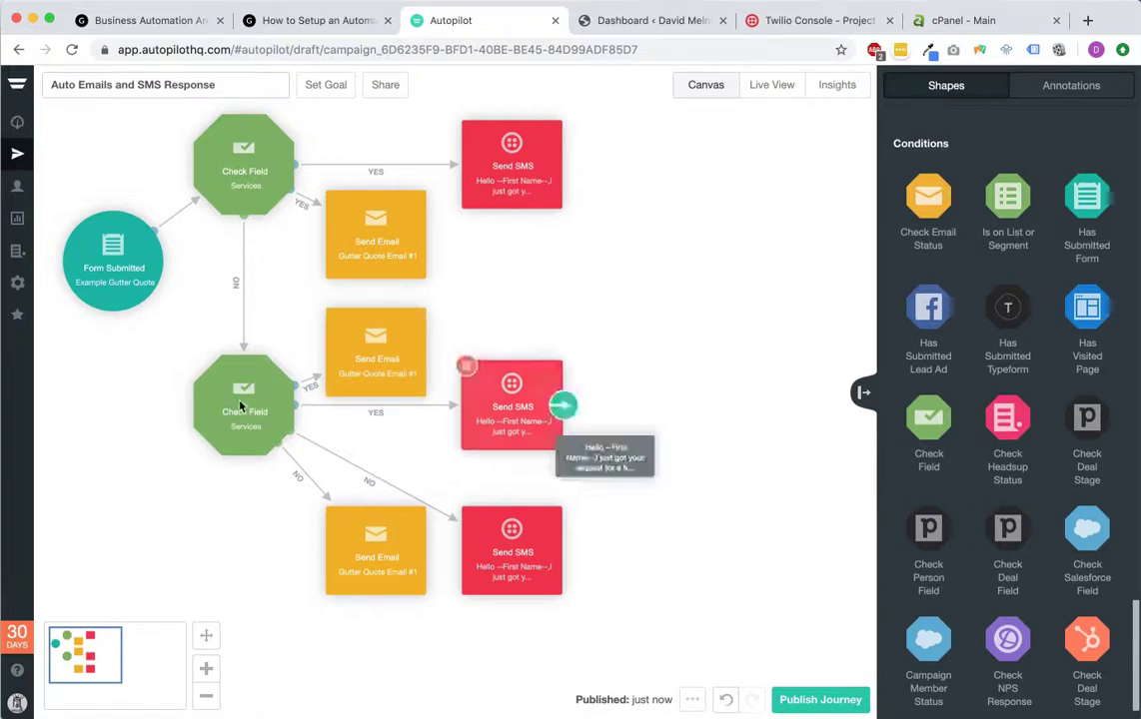
{"action": "mouse_move", "coordinate": [420, 566]}
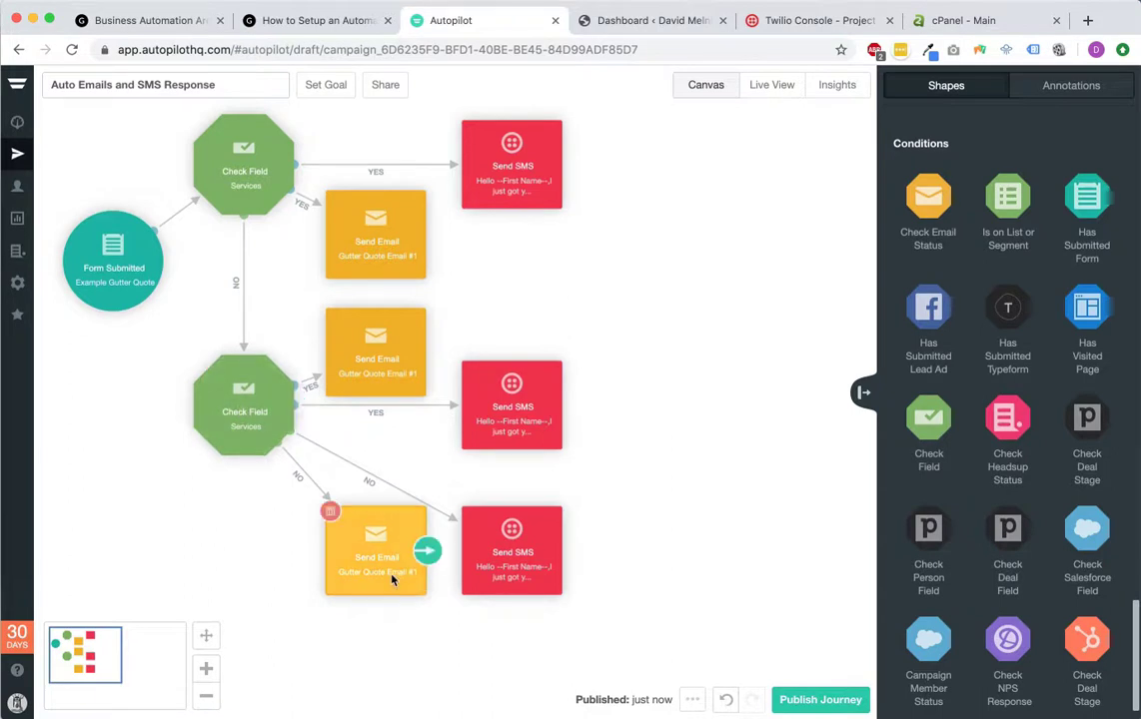
{"action": "mouse_move", "coordinate": [534, 575]}
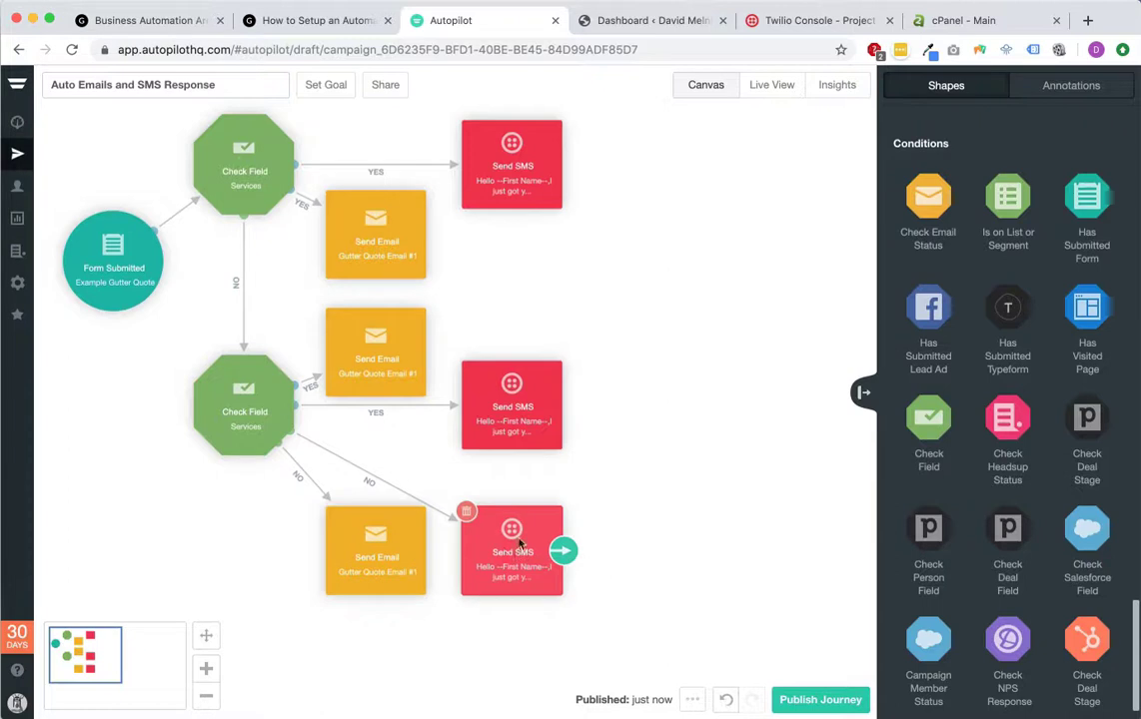
{"action": "mouse_move", "coordinate": [476, 433]}
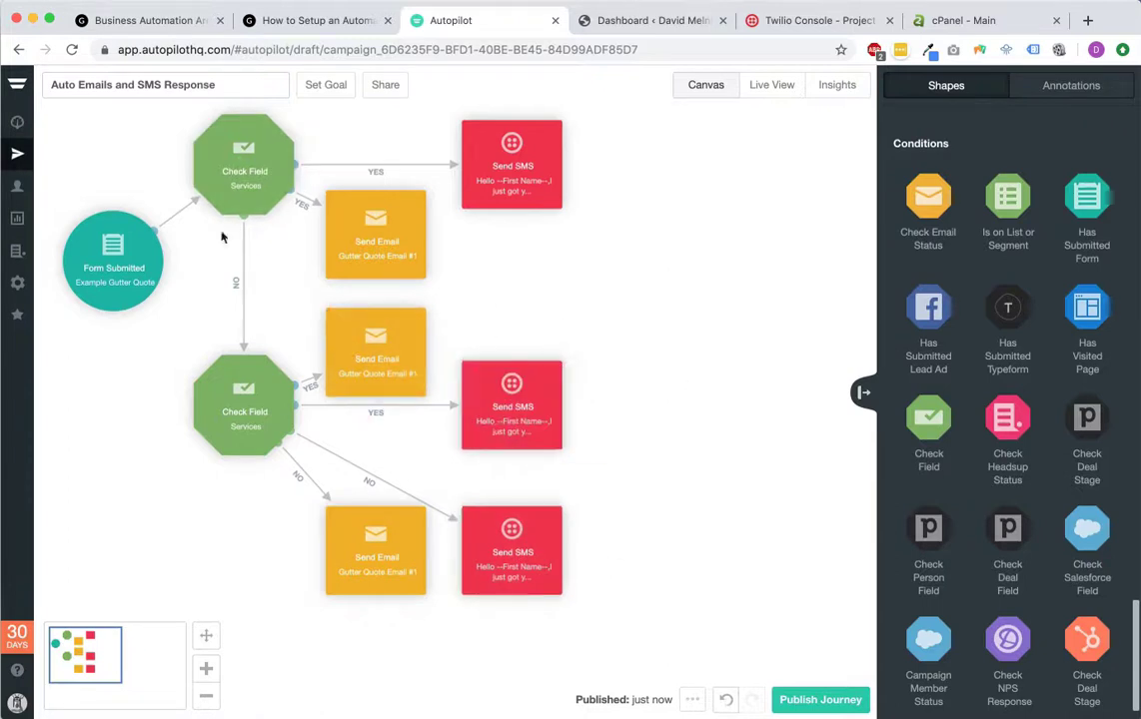
{"action": "mouse_move", "coordinate": [404, 346]}
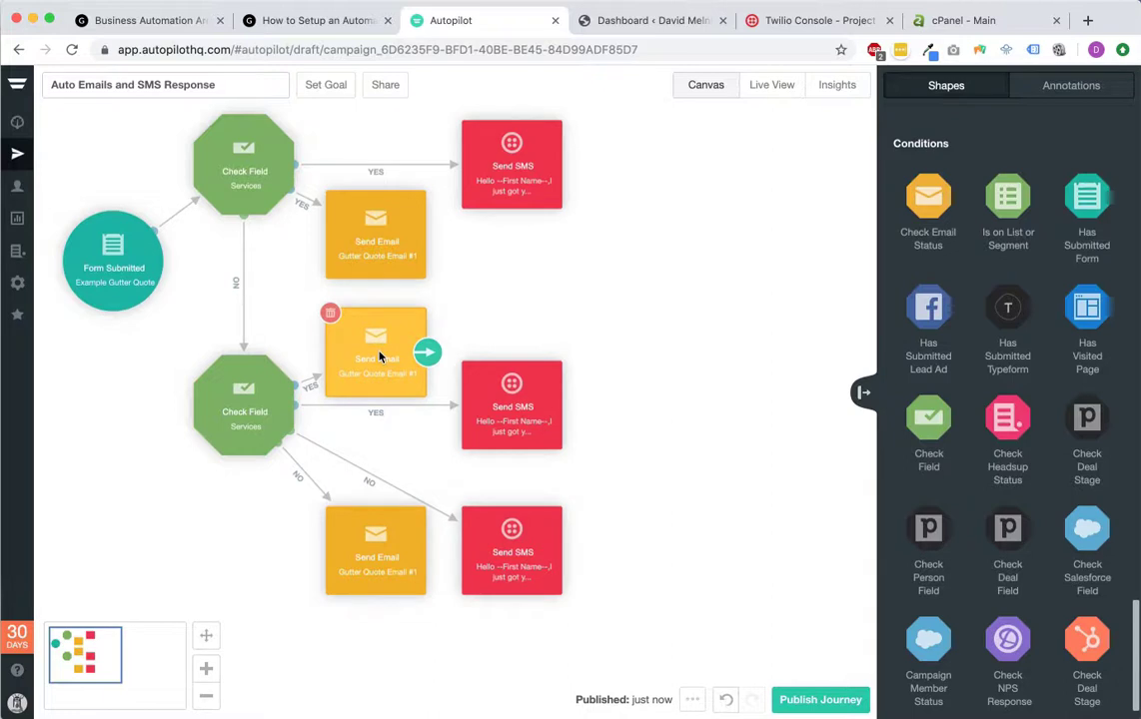
Step: Create 'Gutter Repair Email' for the middle Send Email step with subject 'RE: your gutter repair quote'
{"action": "left_click", "coordinate": [379, 357]}
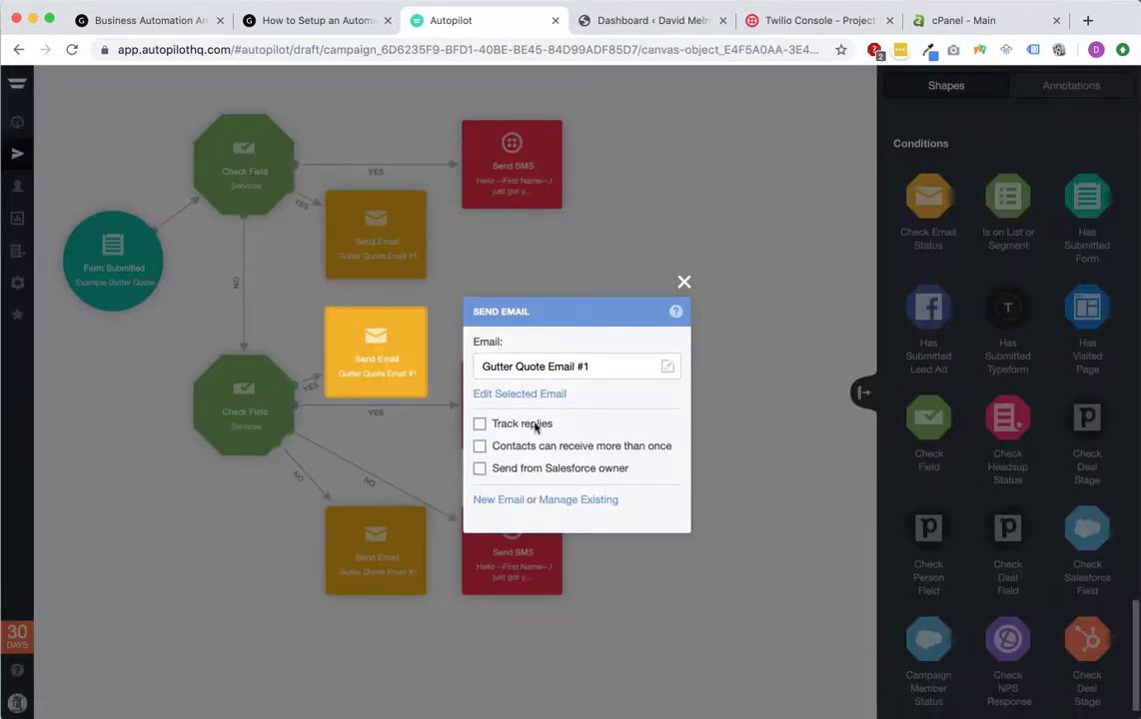
{"action": "left_click", "coordinate": [497, 500]}
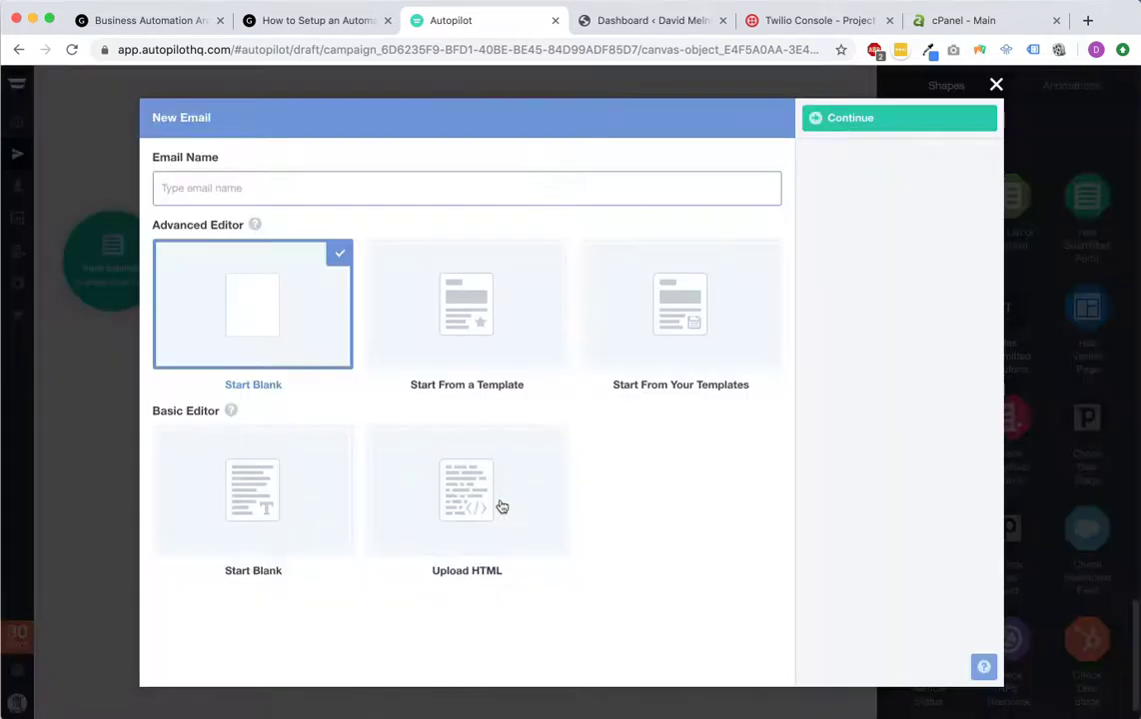
{"action": "type", "text": "Gutter Repair Email"}
{"action": "left_click", "coordinate": [853, 118]}
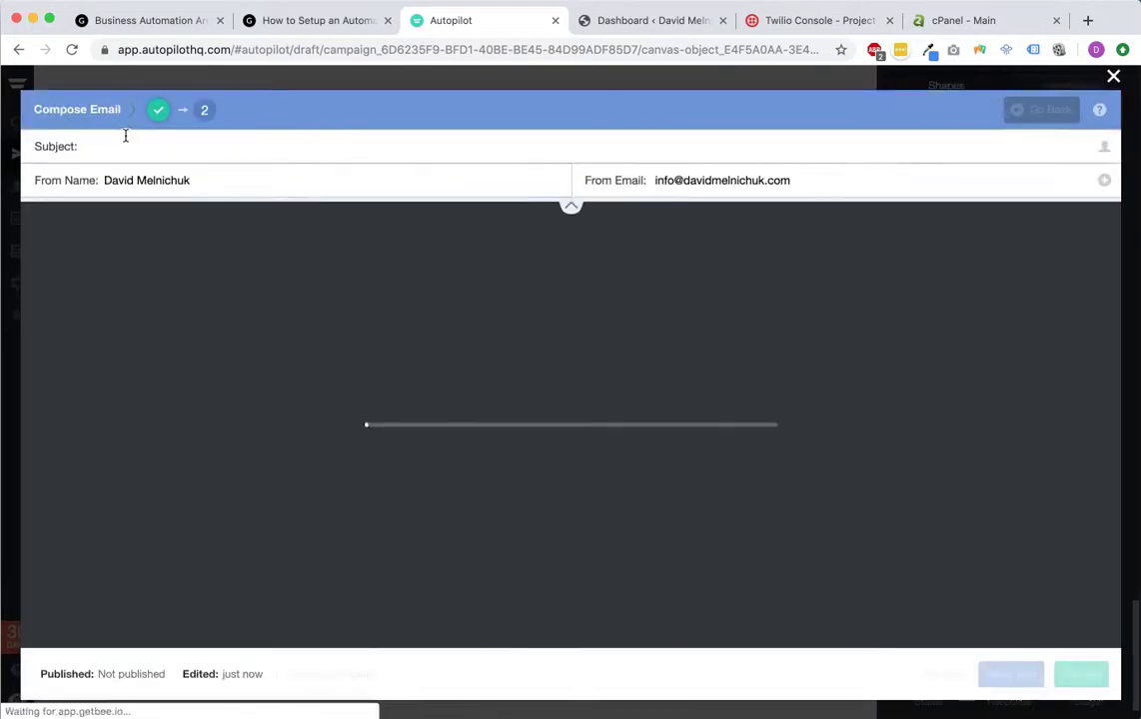
{"action": "left_click", "coordinate": [125, 137]}
{"action": "type", "text": "RE: your gutter repa"}
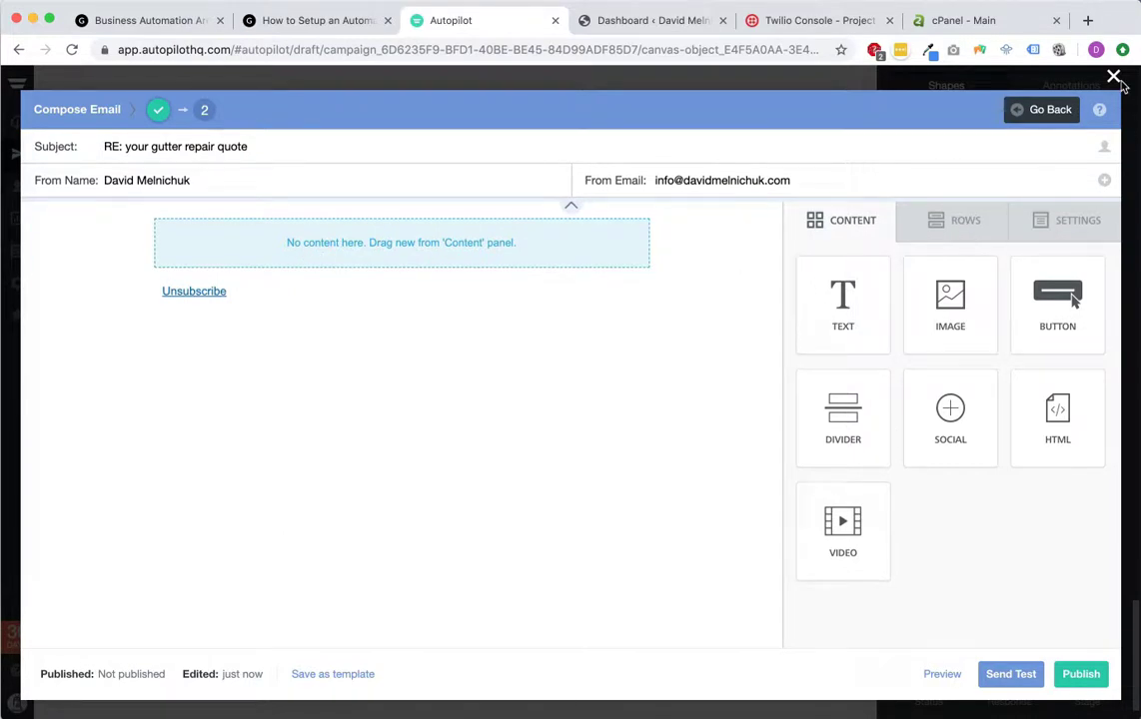
Step: Add a text block greeting 'Hello' with the contact's First Name field and a comma
{"action": "left_click_drag", "start_coordinate": [840, 290], "coordinate": [367, 240]}
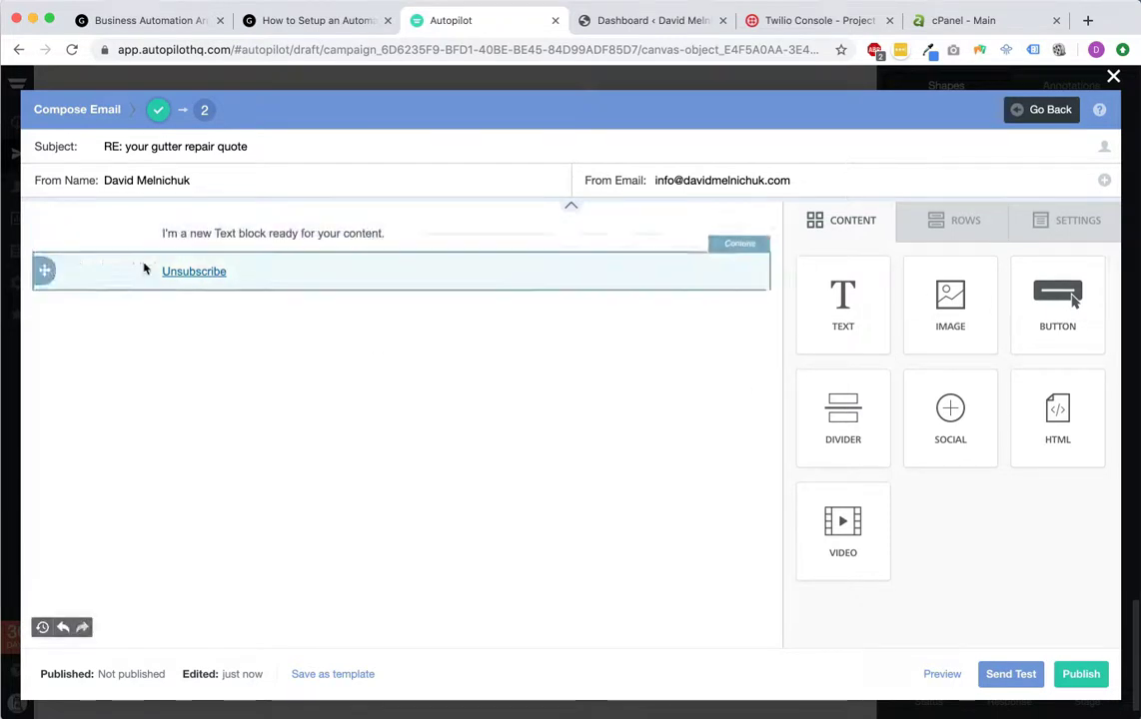
{"action": "left_click", "coordinate": [224, 240]}
{"action": "triple_click", "coordinate": [240, 232]}
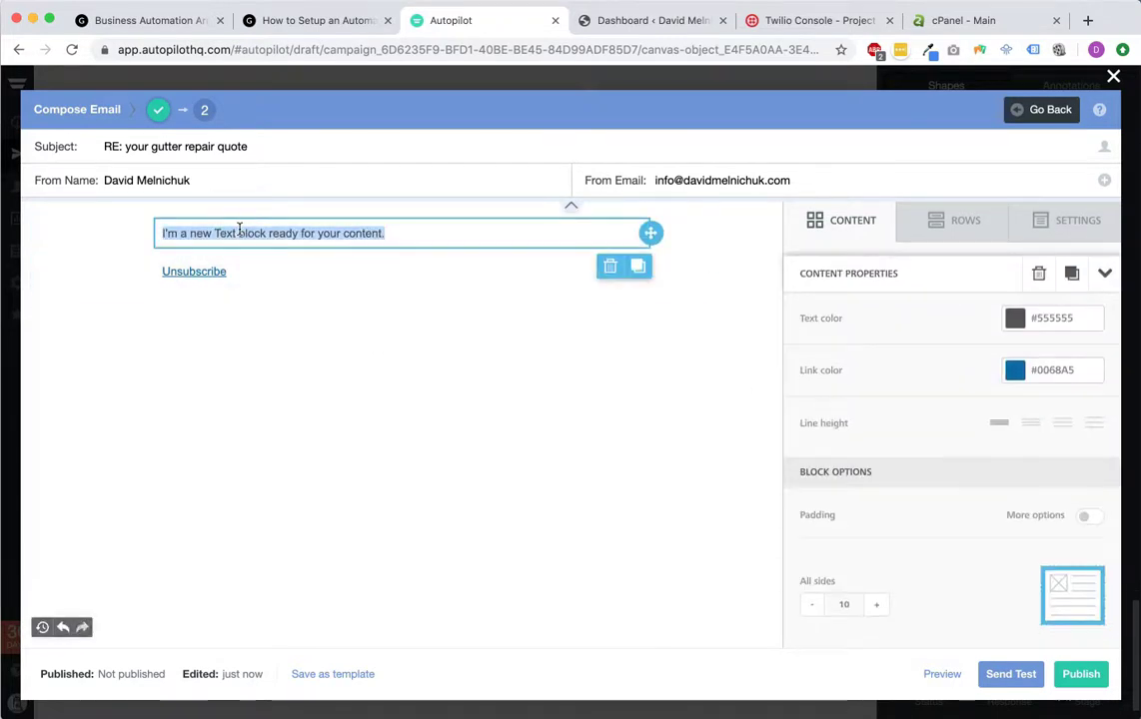
{"action": "type", "text": "llo"}
{"action": "triple_click", "coordinate": [242, 232]}
{"action": "type", "text": "Hel"}
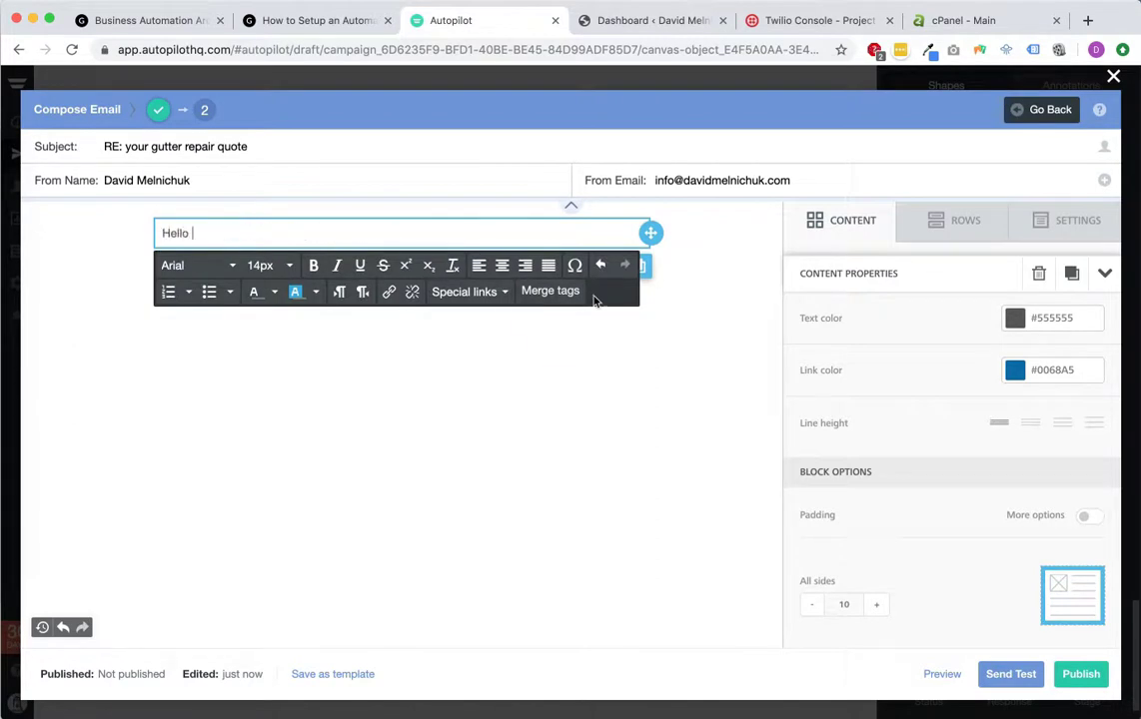
{"action": "left_click", "coordinate": [562, 293]}
{"action": "scroll", "coordinate": [566, 317], "scroll_direction": "up", "scroll_amount": 1}
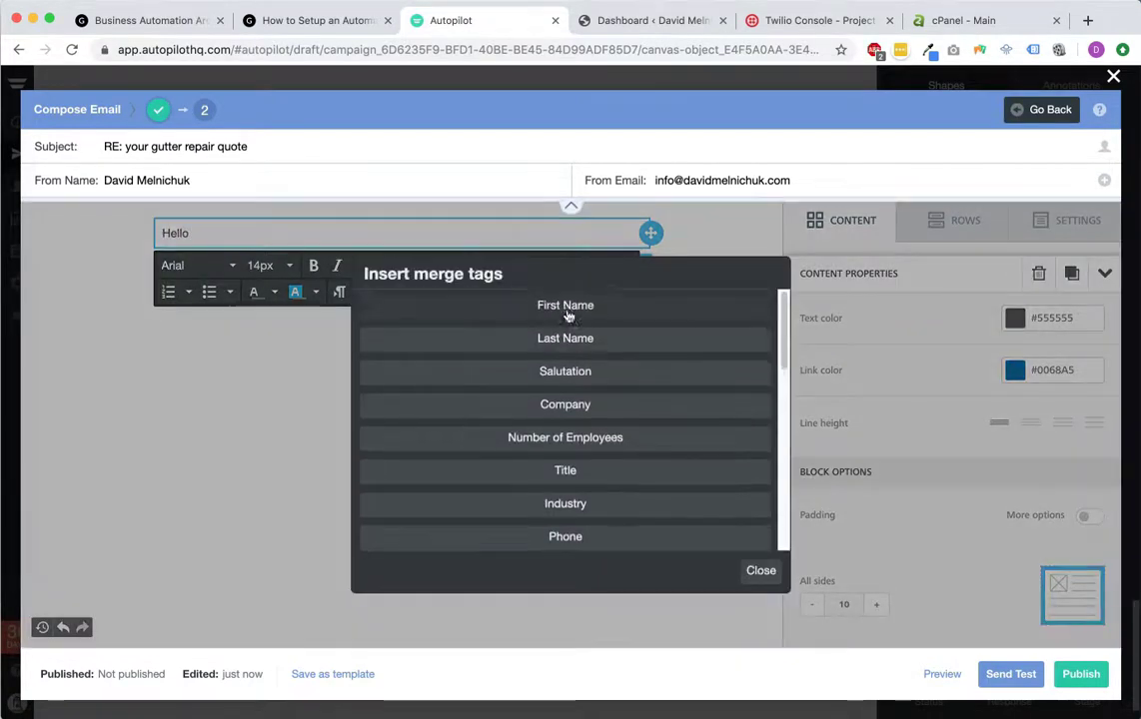
{"action": "left_click", "coordinate": [567, 308]}
{"action": "type", "text": ","}
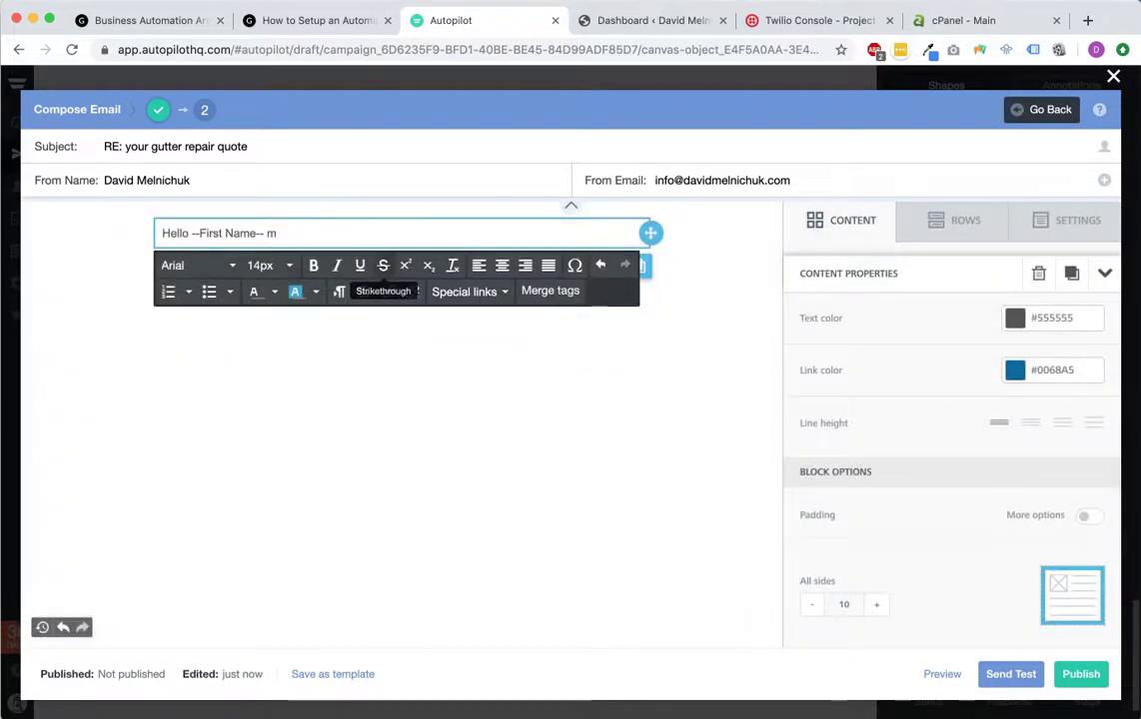
Step: Add 'This is your gutter repair quote.', 'Blah blah blah.', 'Thanks.', then publish and attach the email
{"action": "key", "text": "Return"}
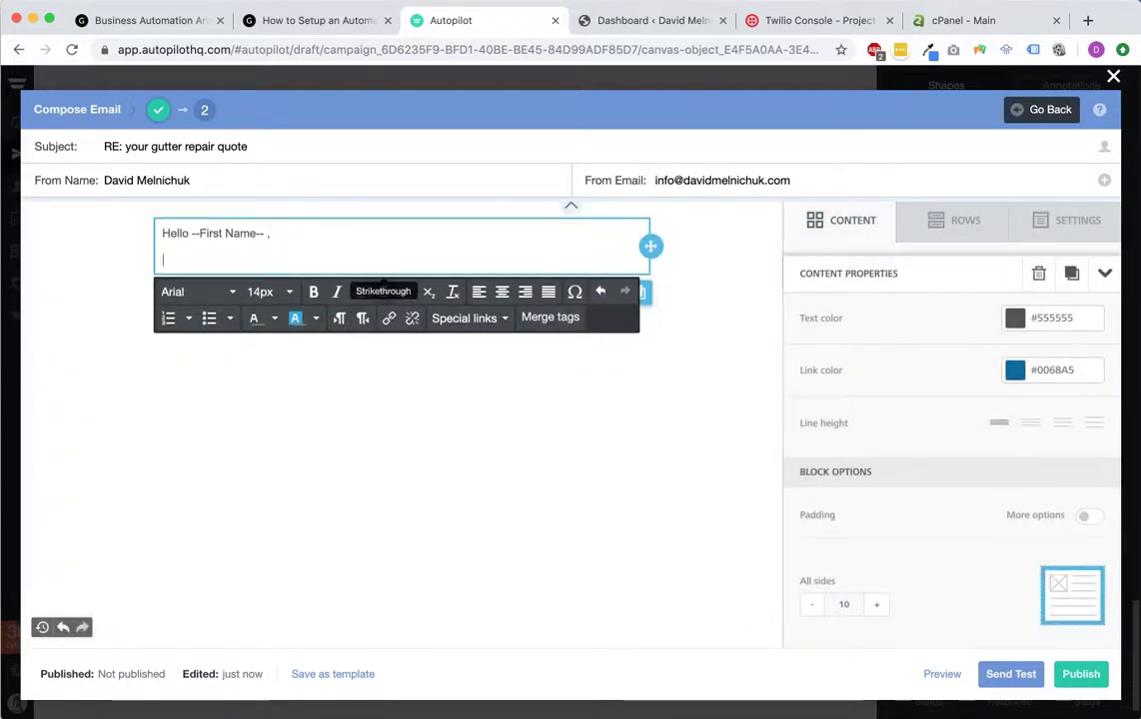
{"action": "type", "text": "This is your gutter repair quote."}
{"action": "key", "text": "Return"}
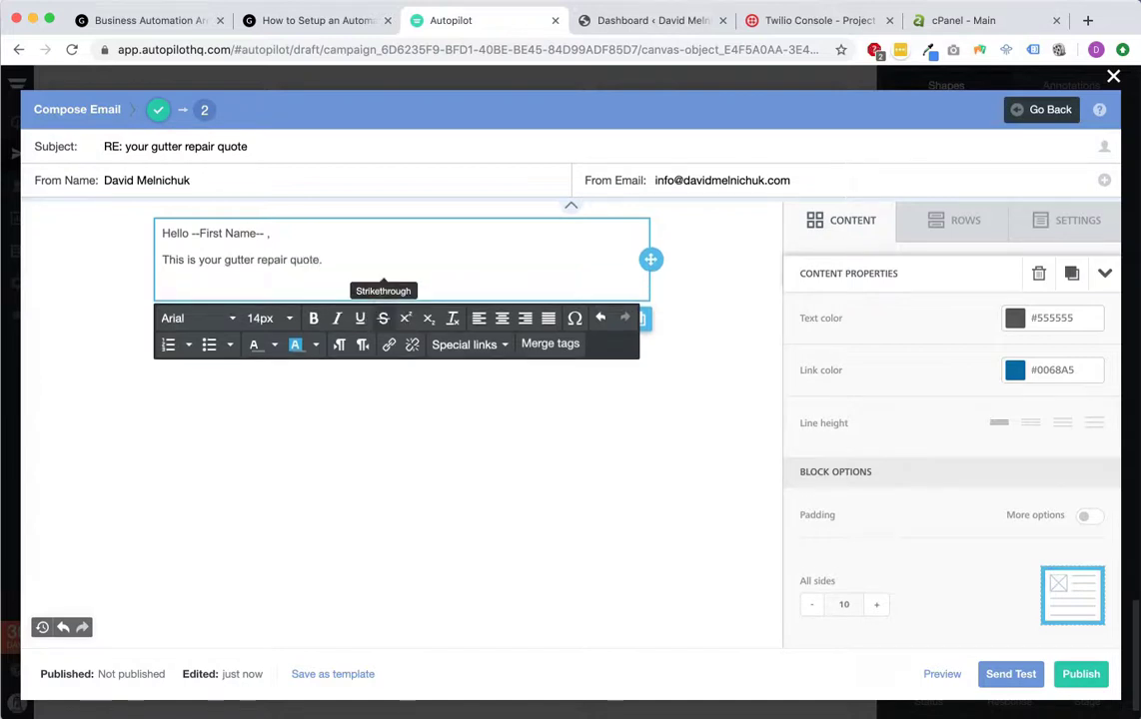
{"action": "type", "text": "Blah blah blah."}
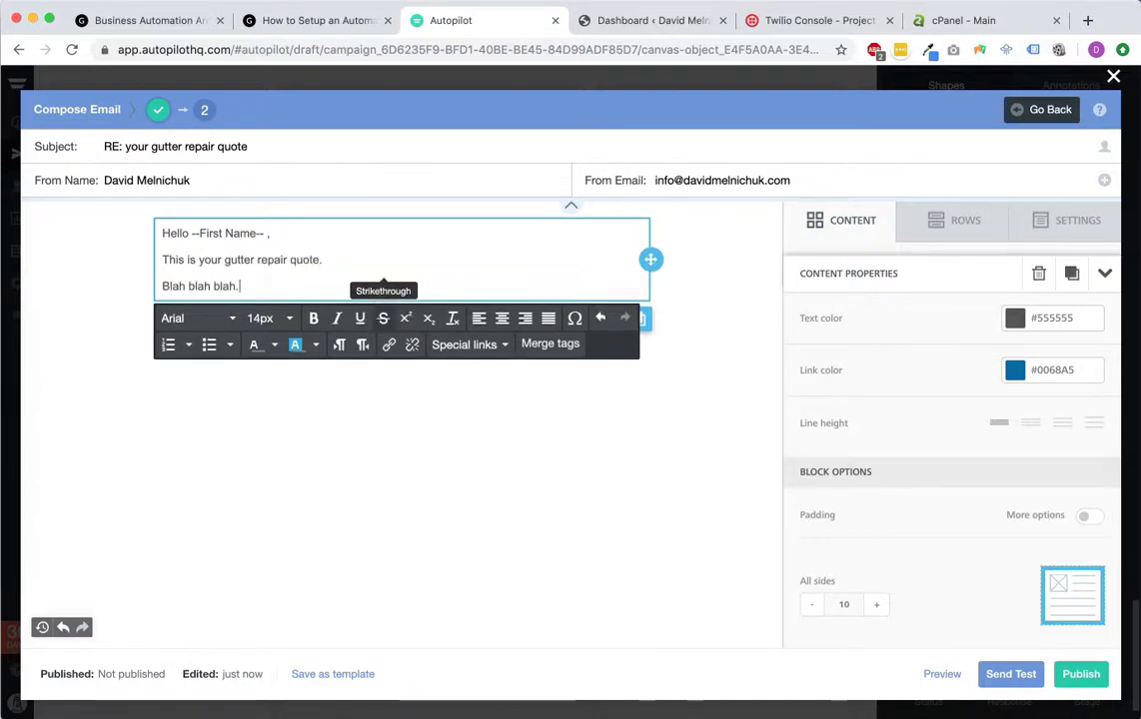
{"action": "key", "text": "Return"}
{"action": "type", "text": "Thanks."}
{"action": "key", "text": "Return"}
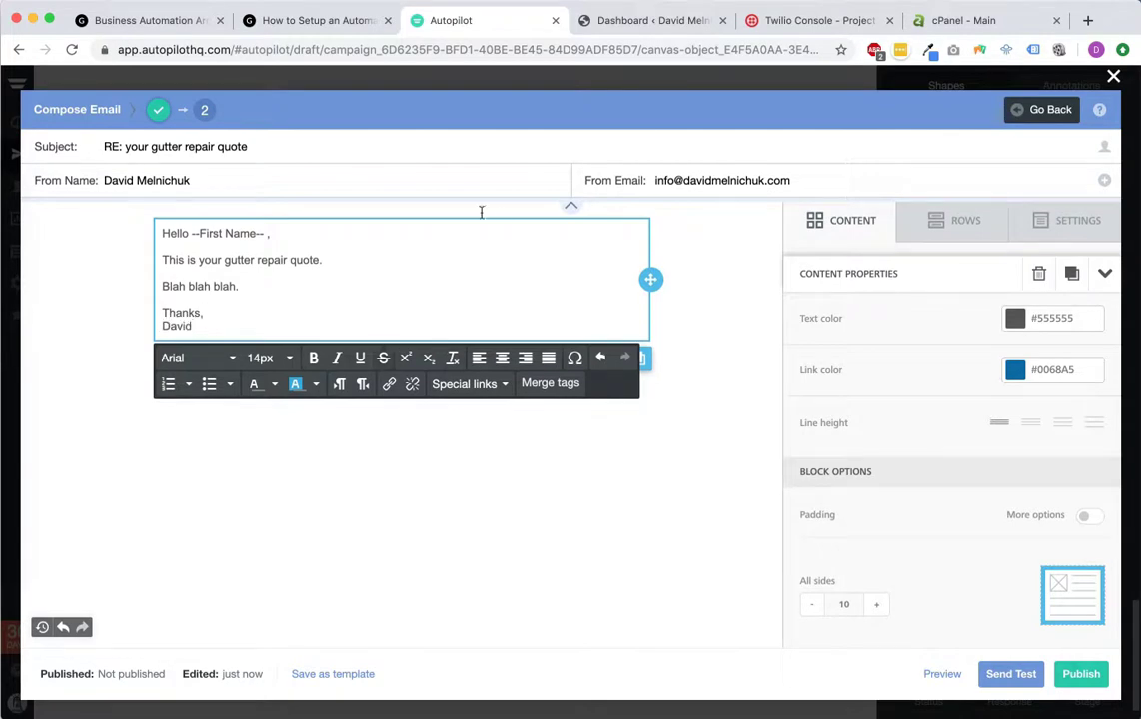
{"action": "left_click", "coordinate": [693, 440]}
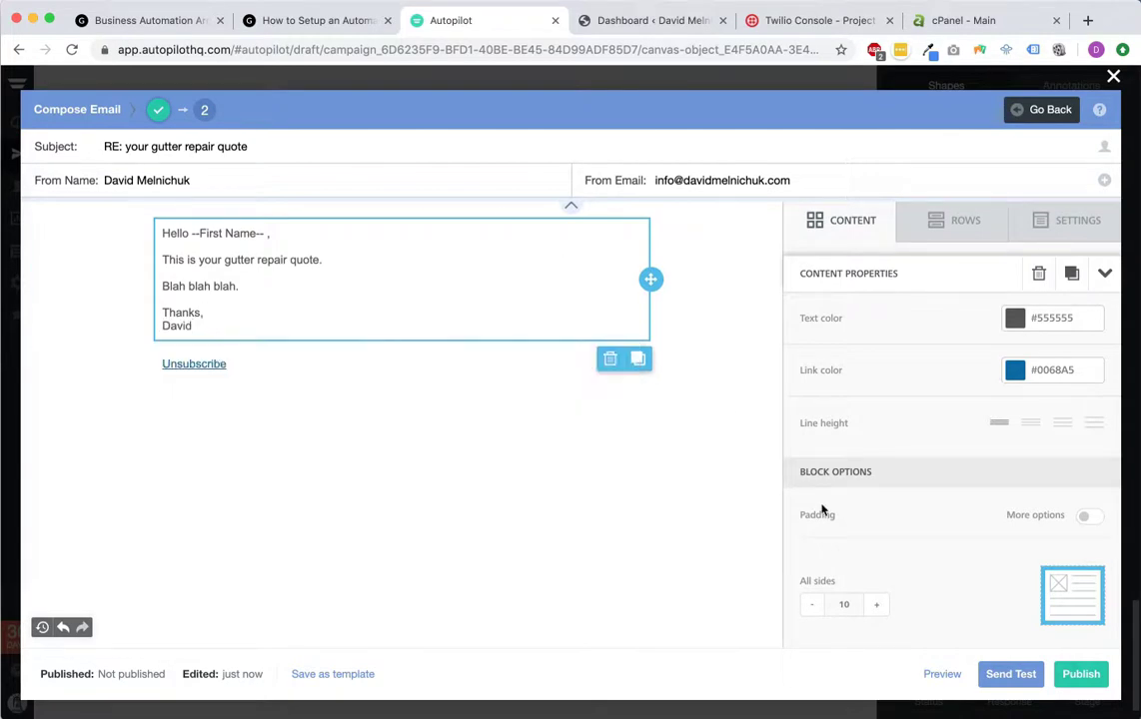
{"action": "left_click", "coordinate": [1089, 677]}
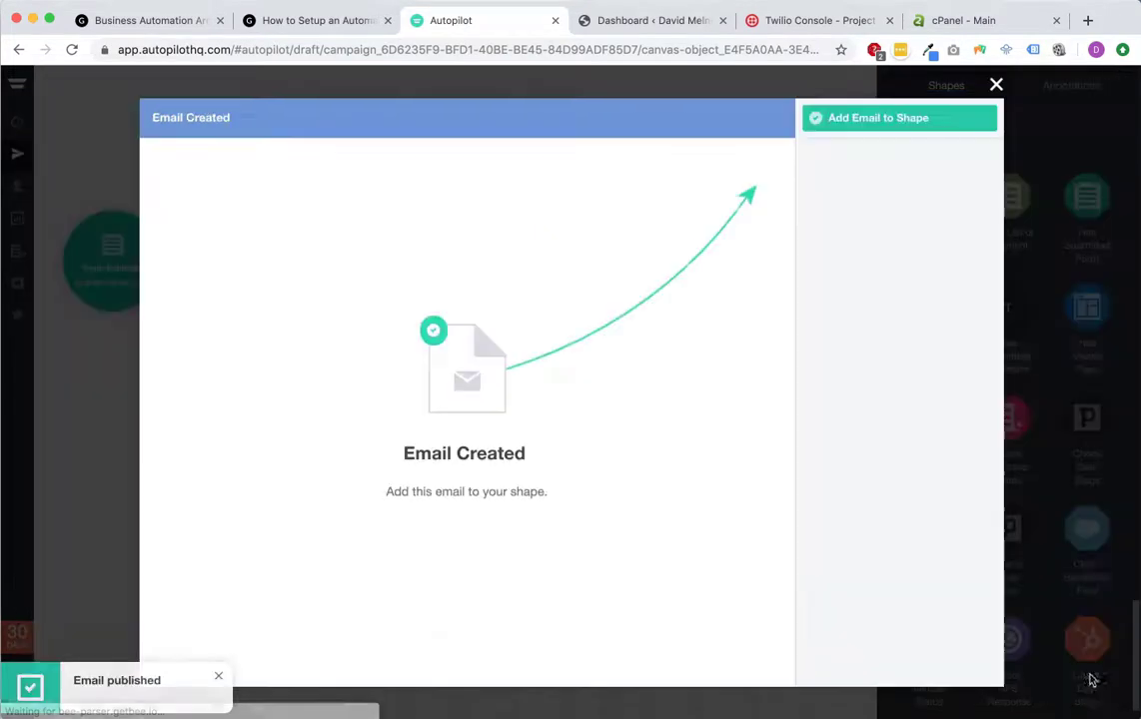
{"action": "left_click", "coordinate": [937, 129]}
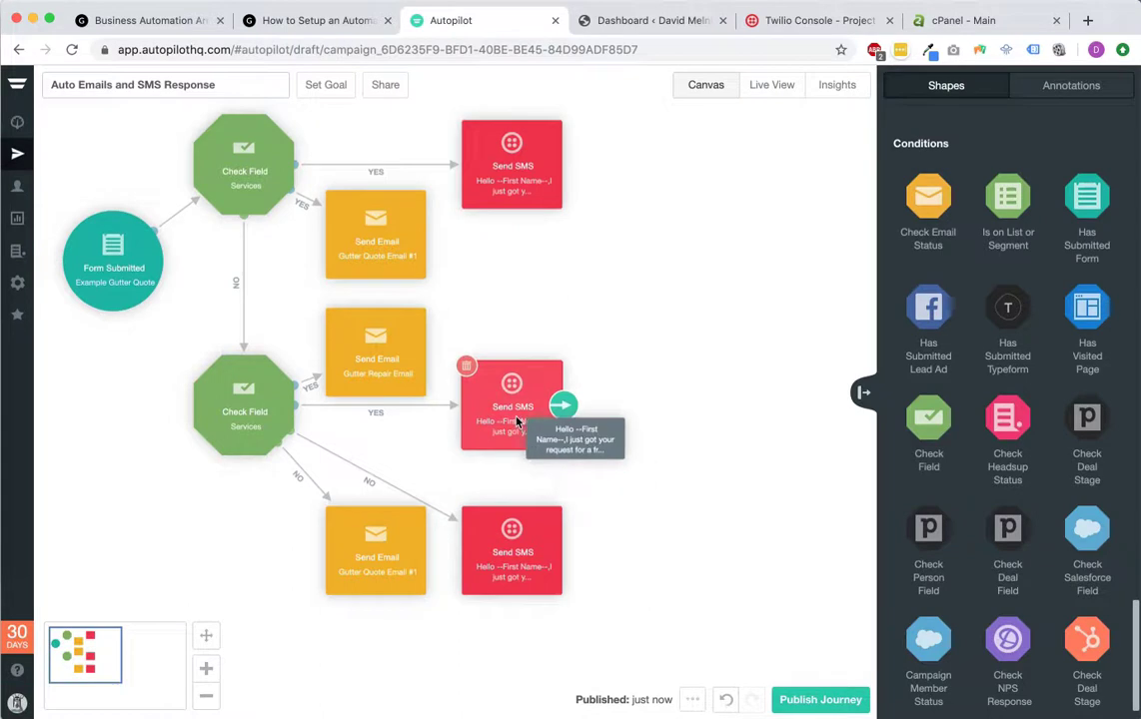
Step: Insert 'gutter repair' into the middle SMS and 'gutter installation' into the bottom SMS before 'quote'
{"action": "left_click", "coordinate": [517, 427]}
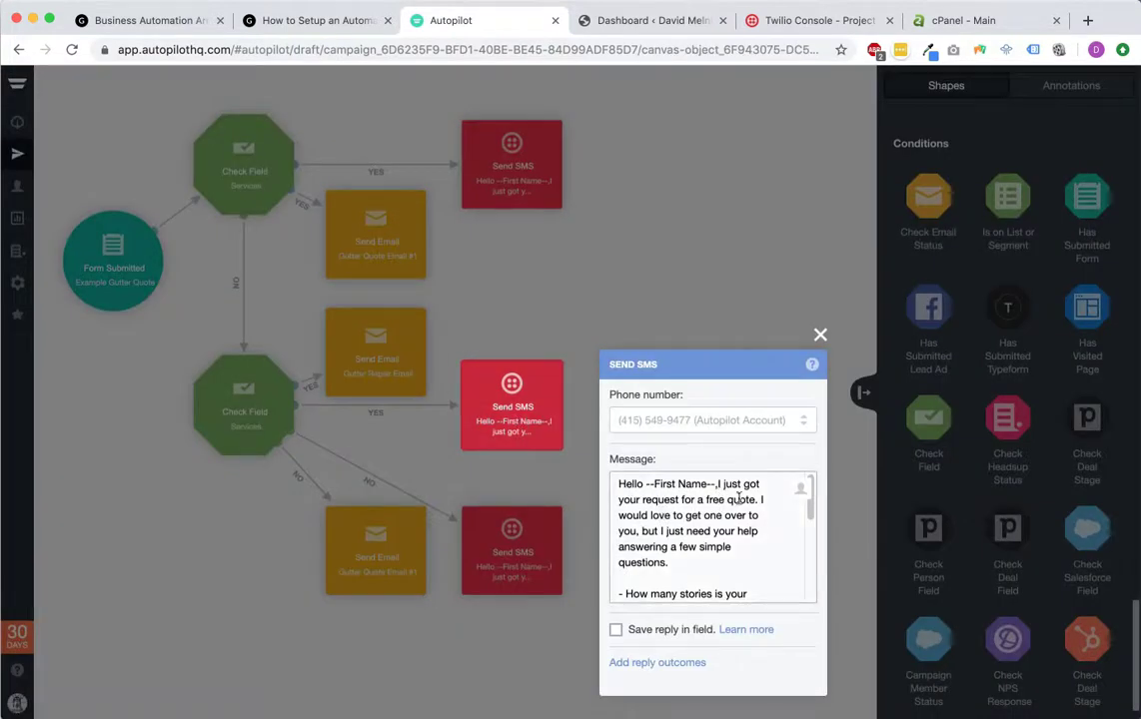
{"action": "left_click", "coordinate": [730, 499]}
{"action": "type", "text": "gutter repair"}
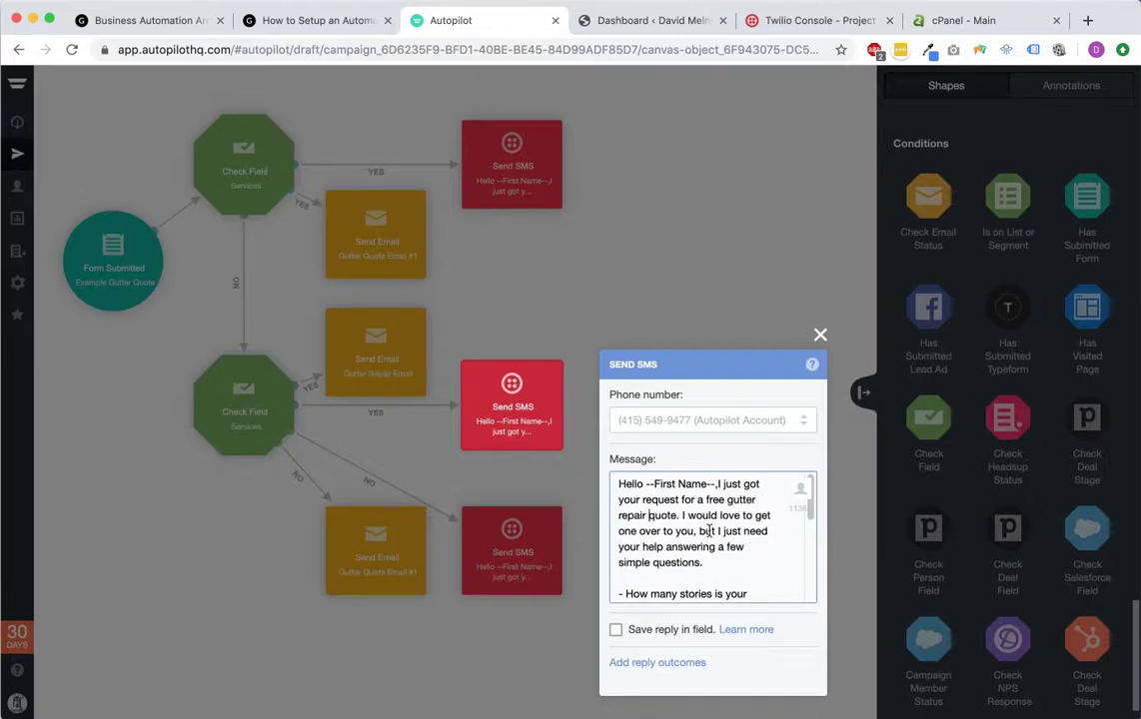
{"action": "left_click", "coordinate": [820, 336]}
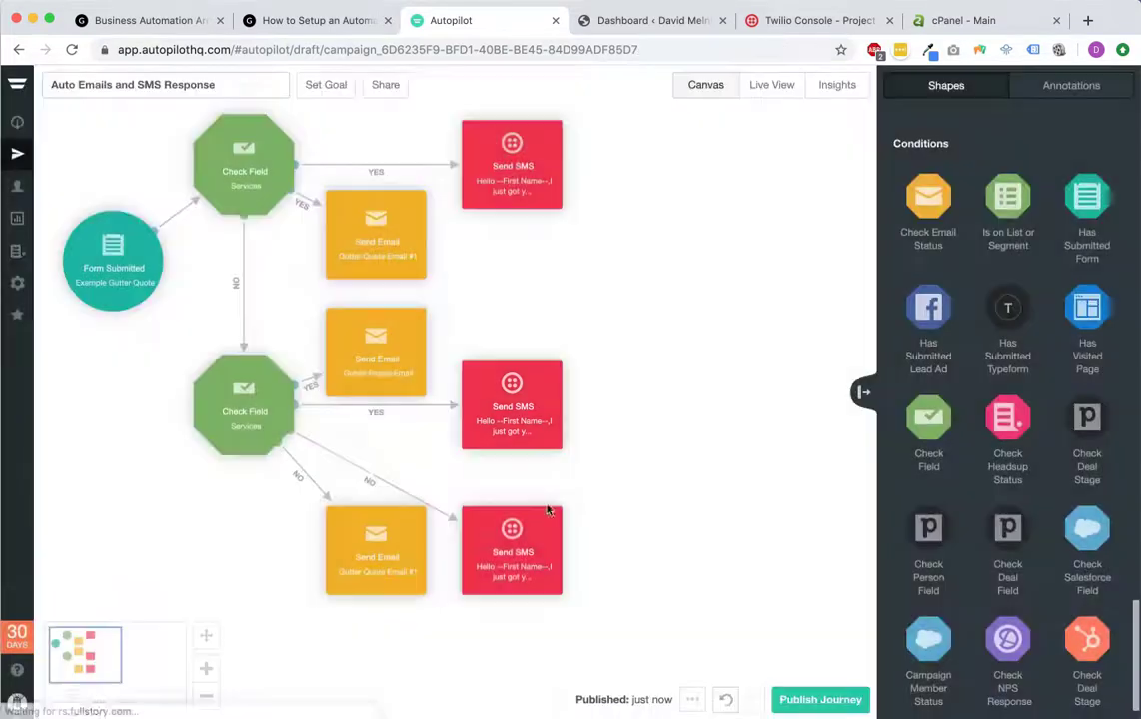
{"action": "left_click", "coordinate": [545, 562]}
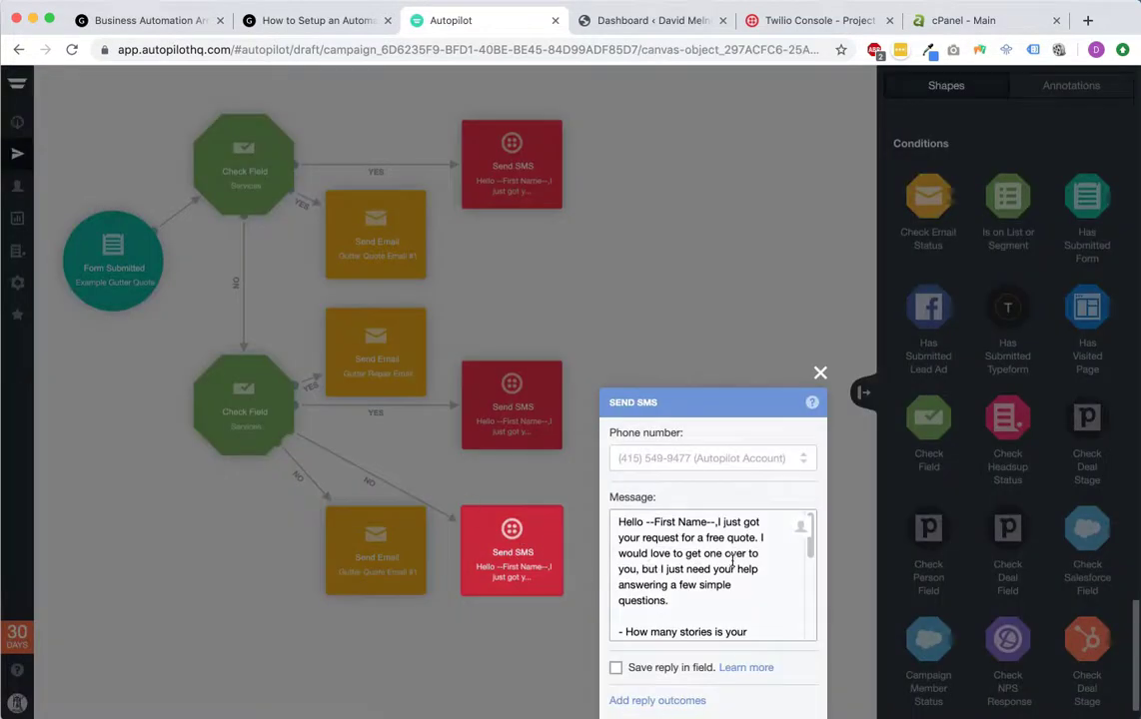
{"action": "type", "text": "gutter installation"}
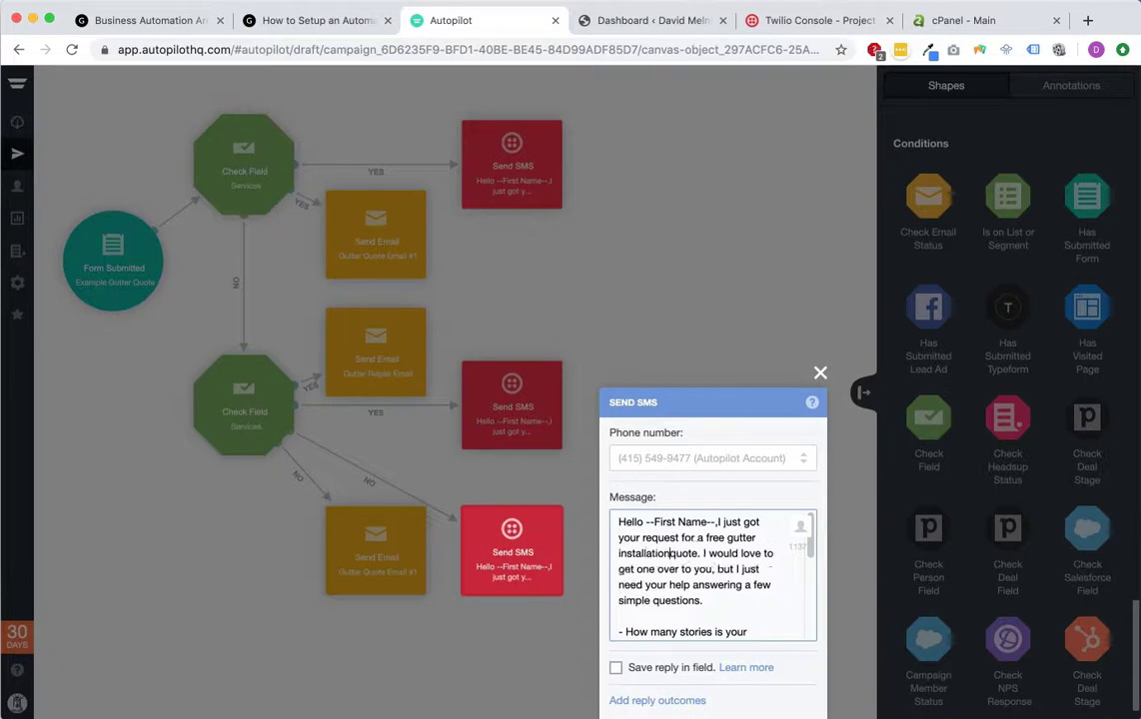
{"action": "left_click", "coordinate": [821, 375]}
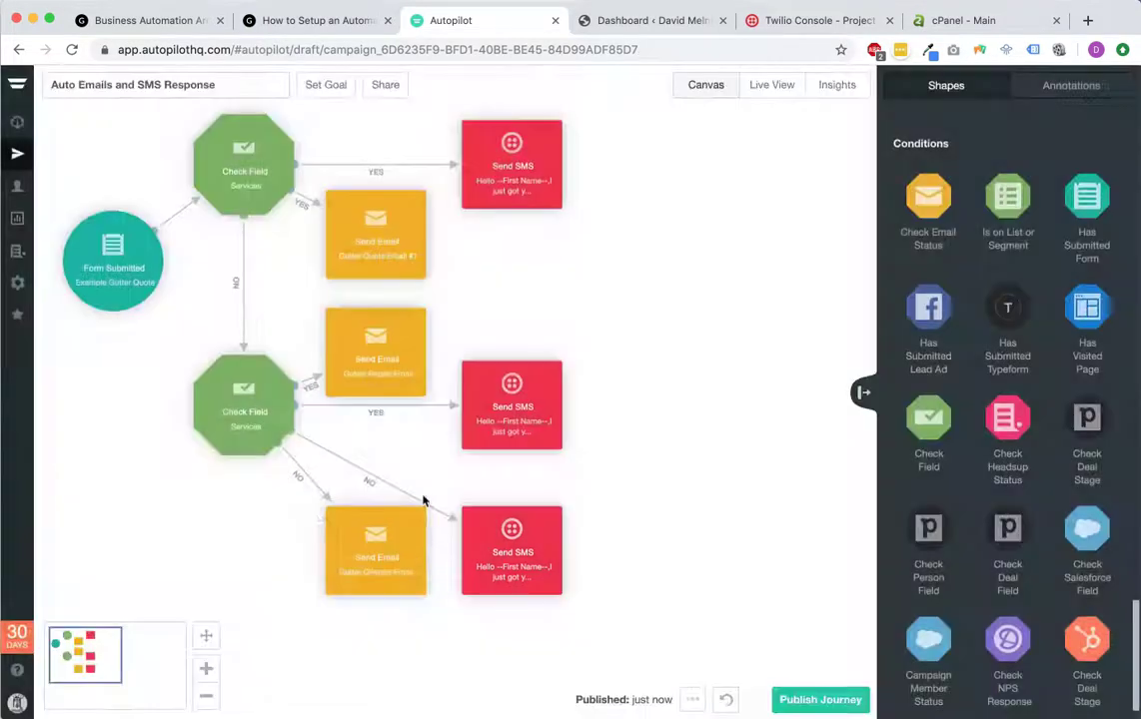
Step: Start a new Basic blank email named for gutter installation on the bottom Send Email step
{"action": "left_click", "coordinate": [382, 575]}
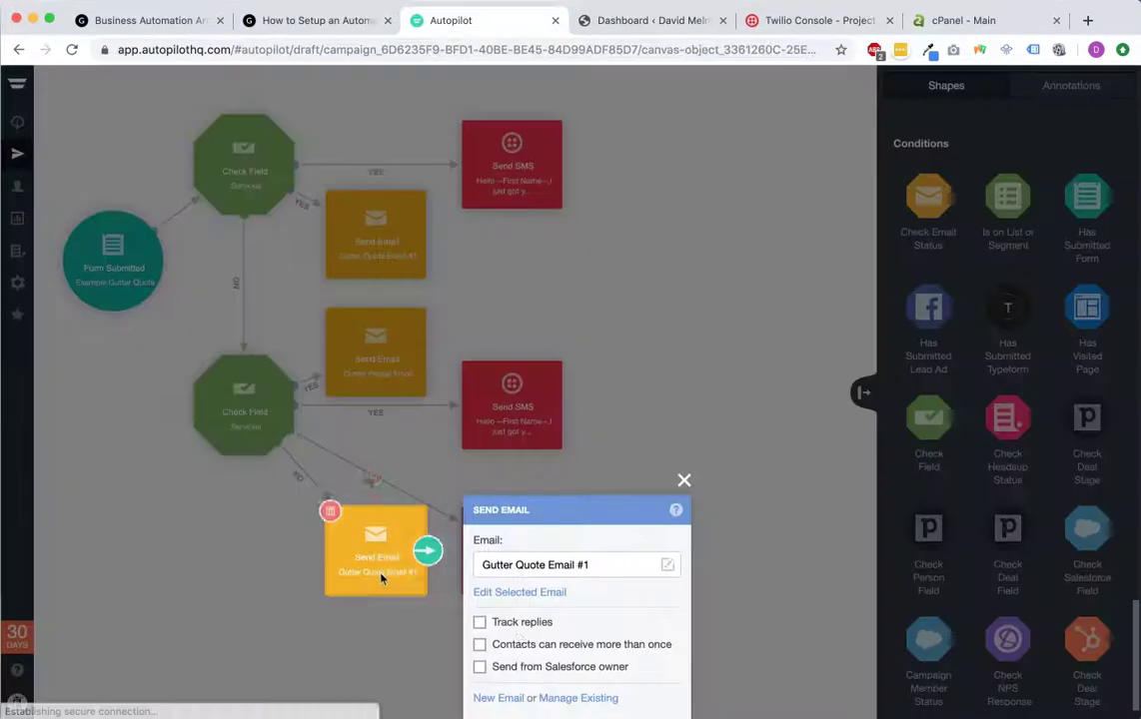
{"action": "left_click", "coordinate": [531, 601]}
{"action": "left_click", "coordinate": [995, 85]}
{"action": "left_click", "coordinate": [498, 697]}
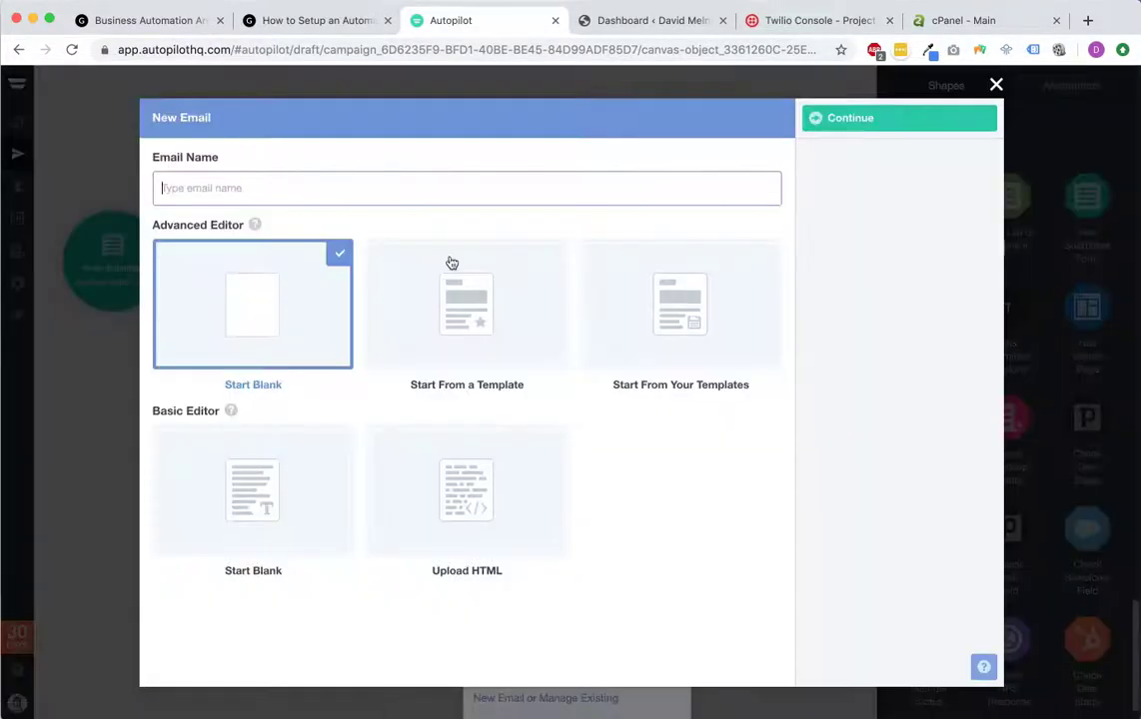
{"action": "left_click", "coordinate": [287, 485]}
{"action": "left_click", "coordinate": [403, 190]}
{"action": "type", "text": "Gutter installation Quote"}
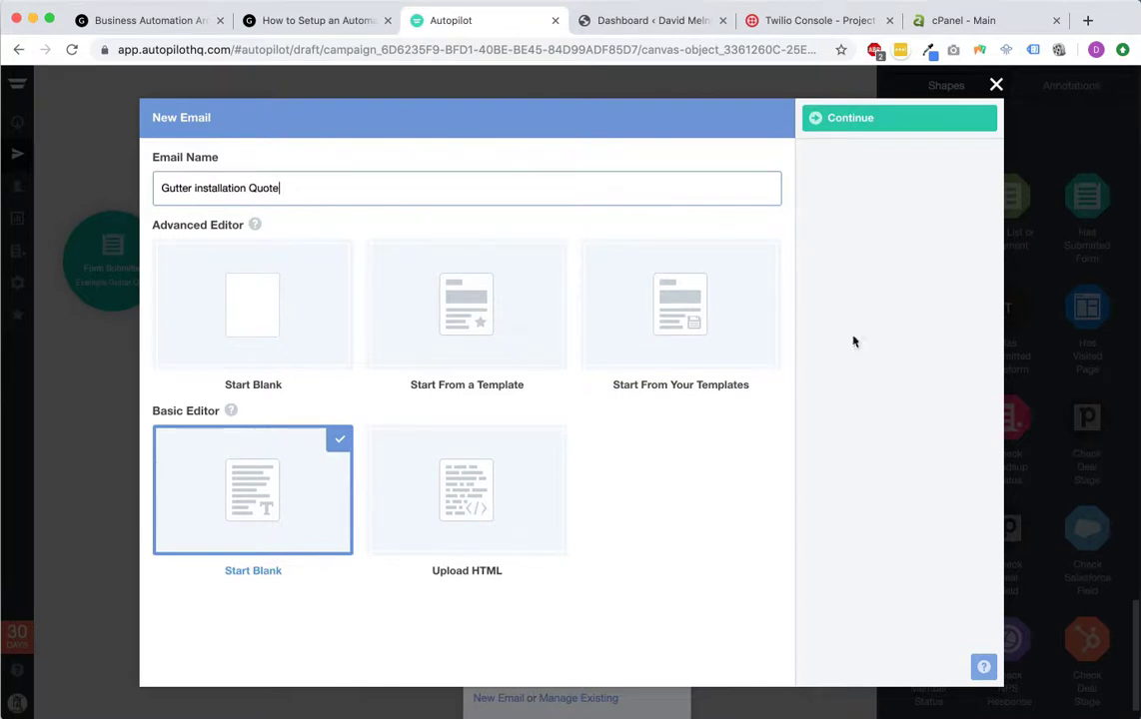
{"action": "left_click", "coordinate": [842, 120]}
Step: Write subject 'RE: your gutter installation quote', a Hello First Name body and signature, then publish
{"action": "left_click", "coordinate": [378, 165]}
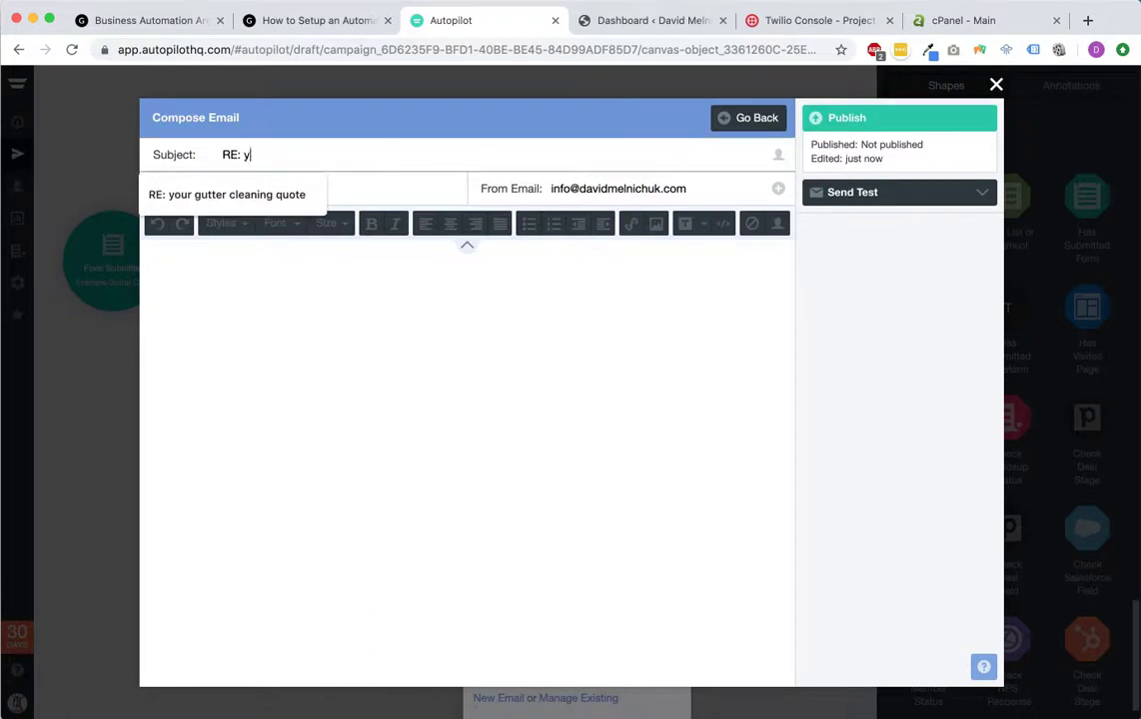
{"action": "type", "text": "RE: your gutter installation quote"}
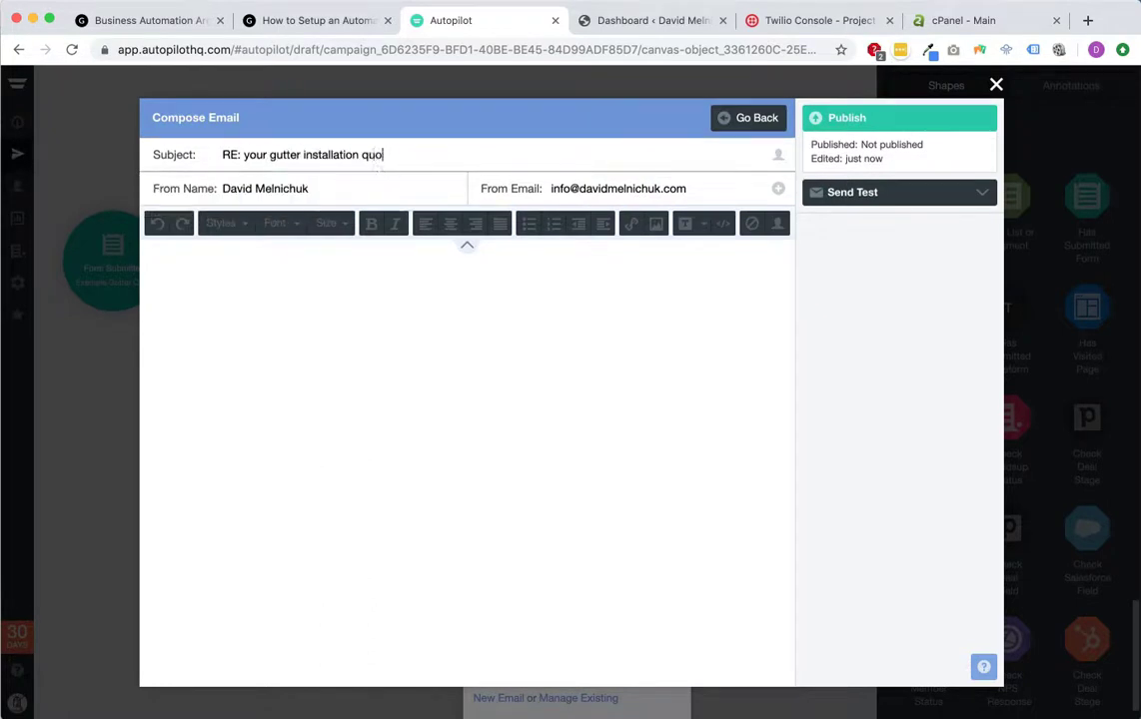
{"action": "left_click", "coordinate": [503, 302]}
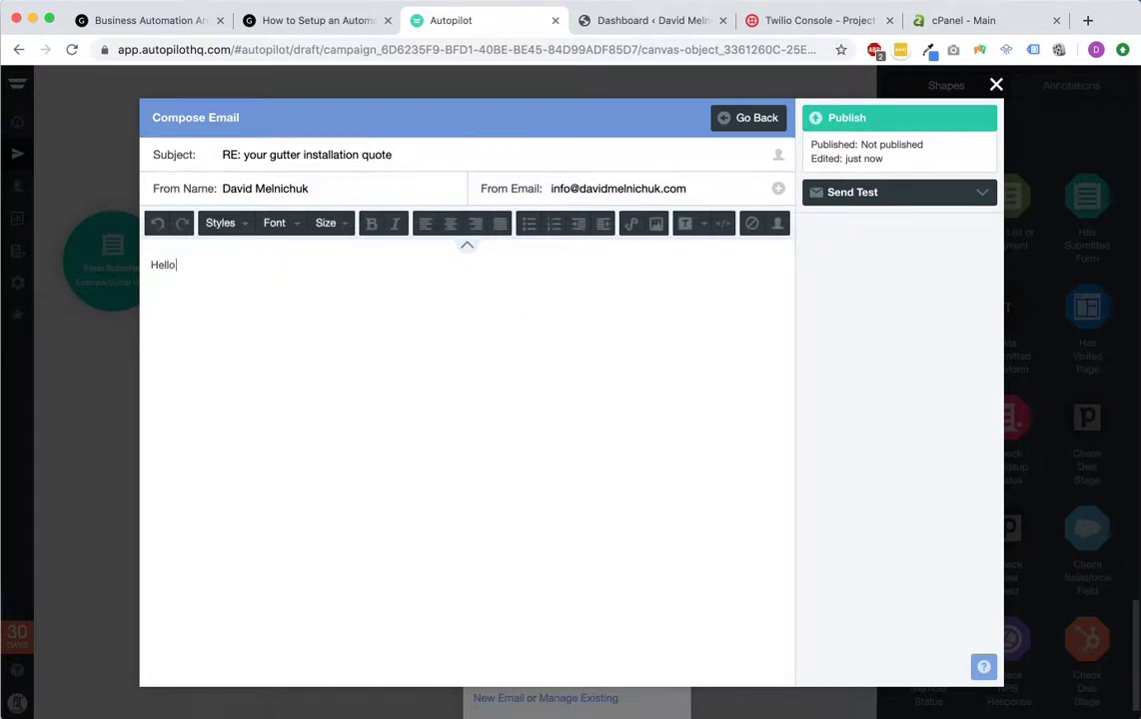
{"action": "type", "text": "Hello"}
{"action": "left_click", "coordinate": [777, 222]}
{"action": "left_click", "coordinate": [706, 257]}
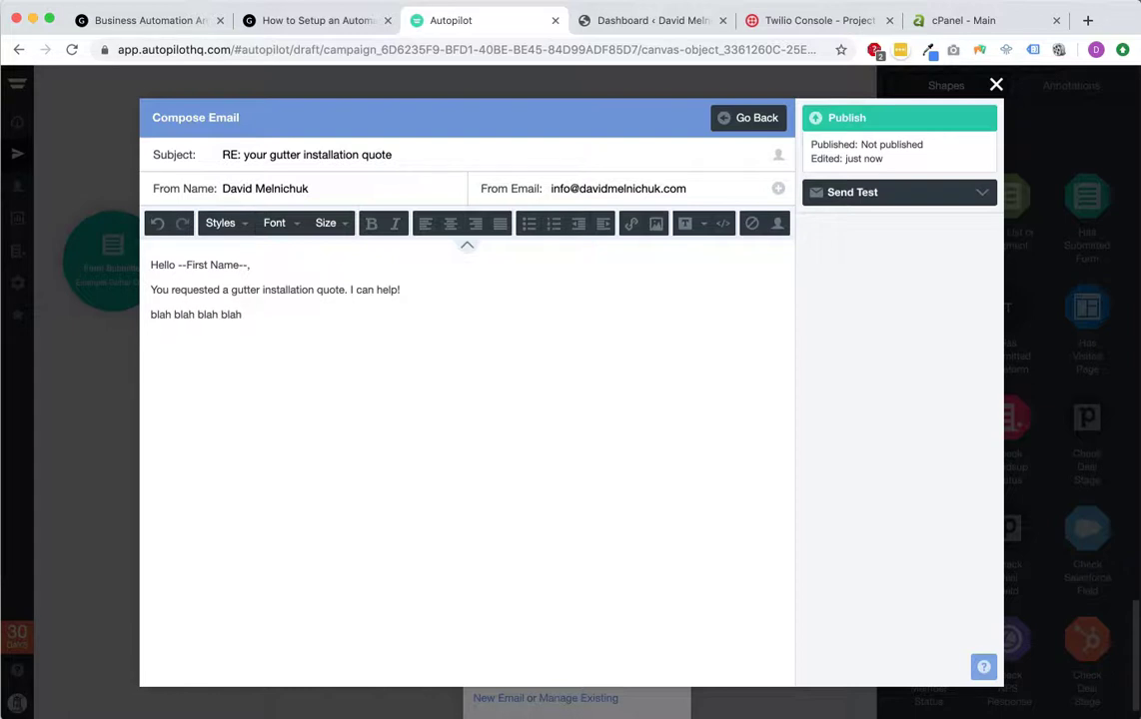
{"action": "type", "text": "David"}
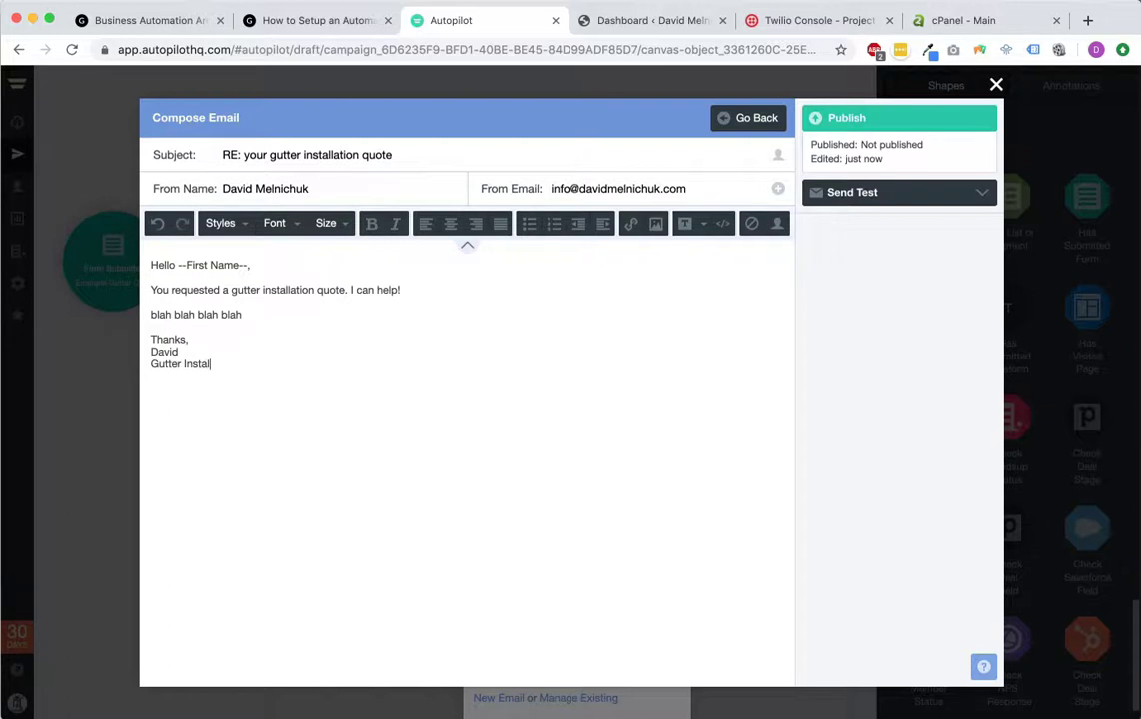
{"action": "left_click", "coordinate": [898, 120]}
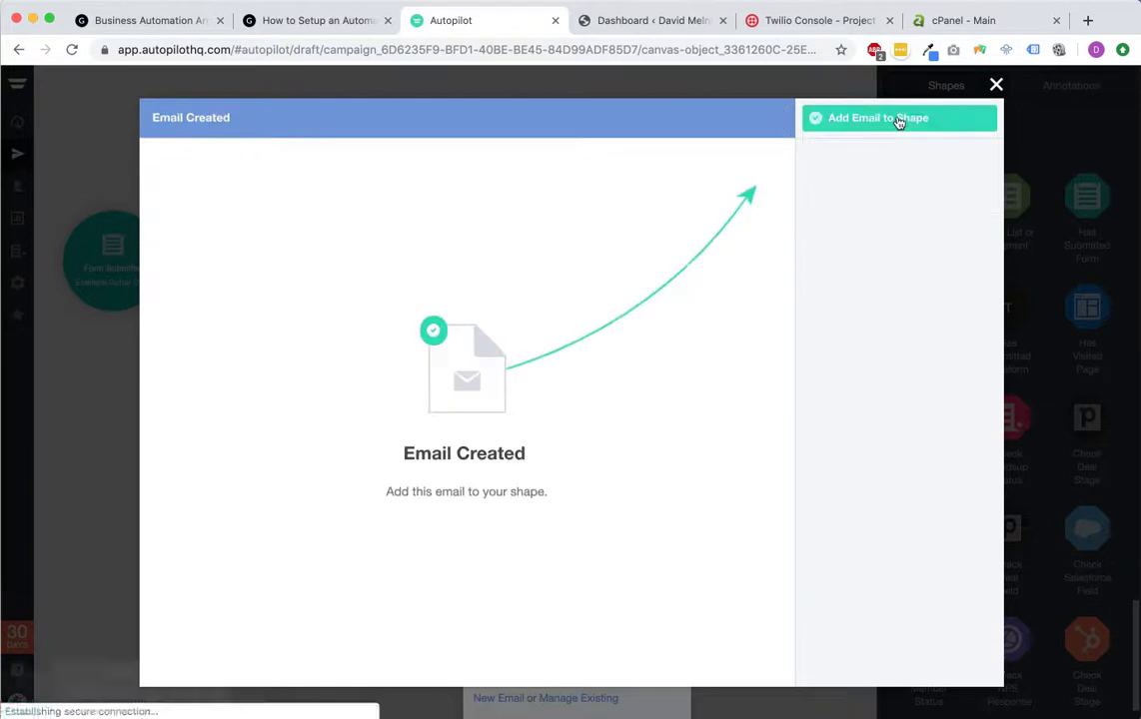
Step: Attach the Gutter Installation Quote email to the bottom step and review all three Send Email steps
{"action": "left_click", "coordinate": [872, 122]}
{"action": "left_click", "coordinate": [376, 362]}
{"action": "left_click", "coordinate": [683, 284]}
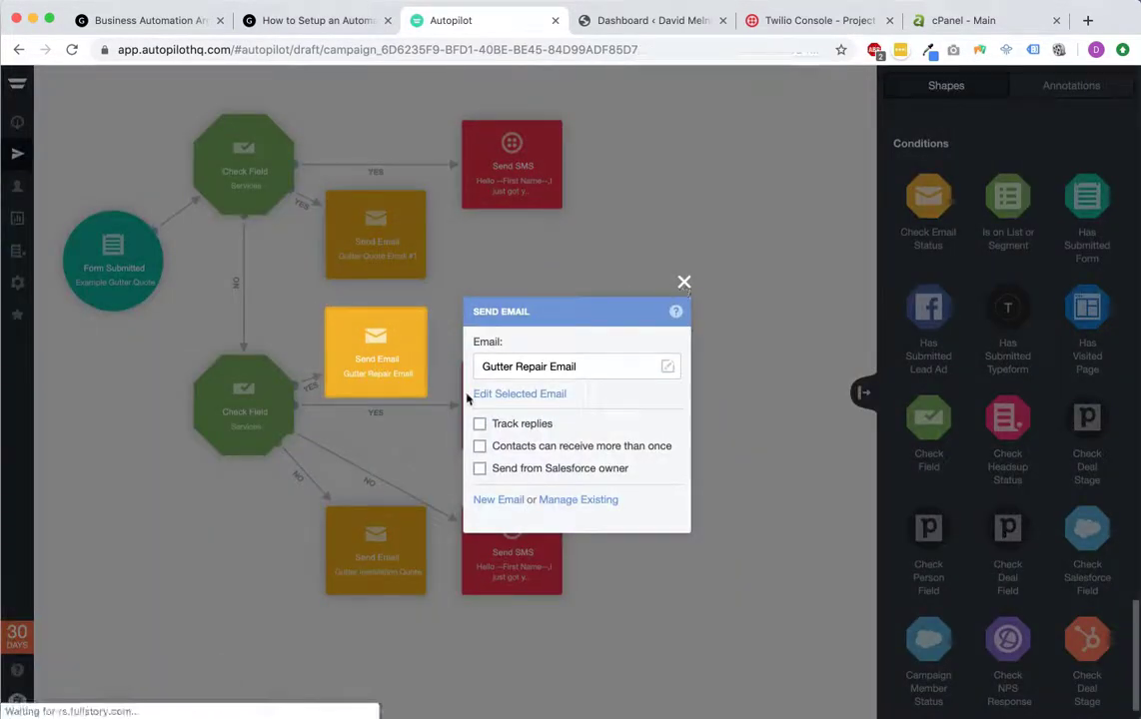
{"action": "left_click", "coordinate": [371, 551]}
{"action": "left_click", "coordinate": [683, 403]}
{"action": "left_click", "coordinate": [375, 234]}
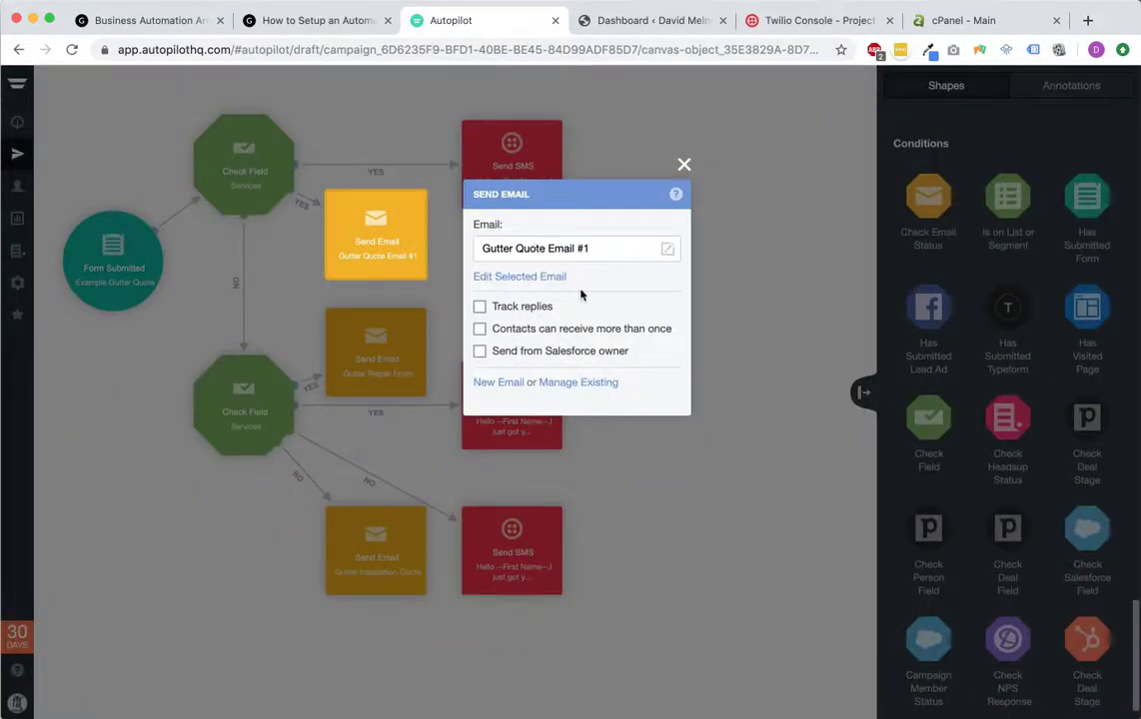
{"action": "left_click", "coordinate": [738, 258]}
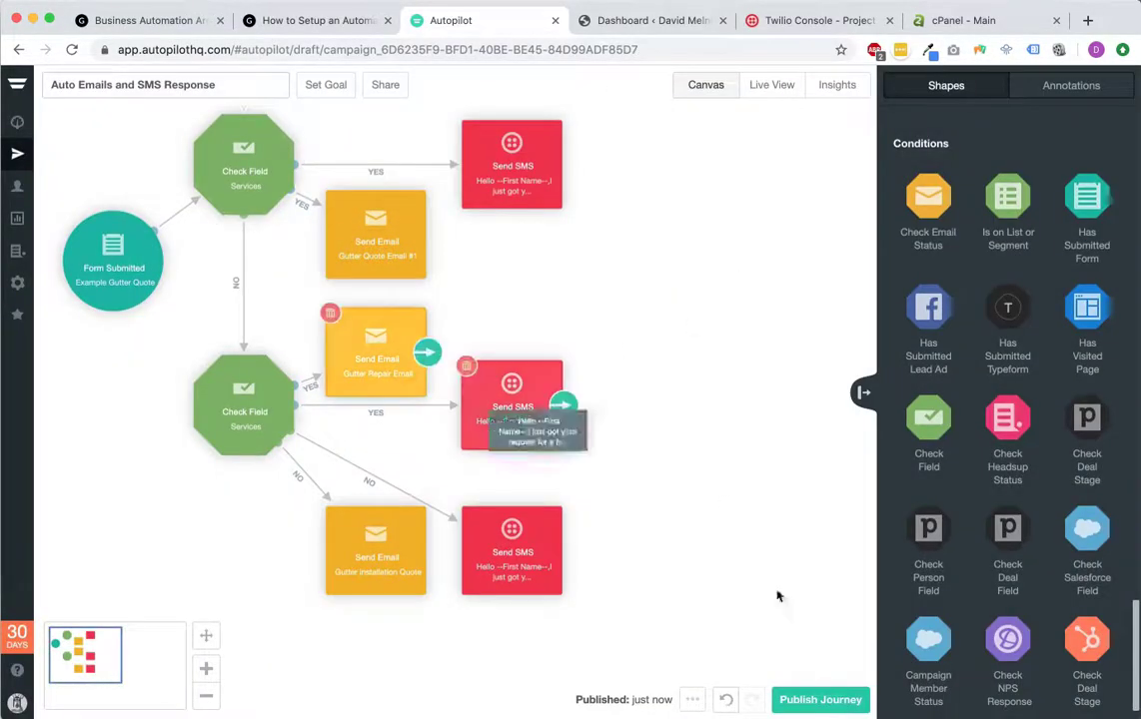
Step: Publish the journey, declining the upgrade offer, and return to the account dashboard
{"action": "left_click", "coordinate": [819, 700]}
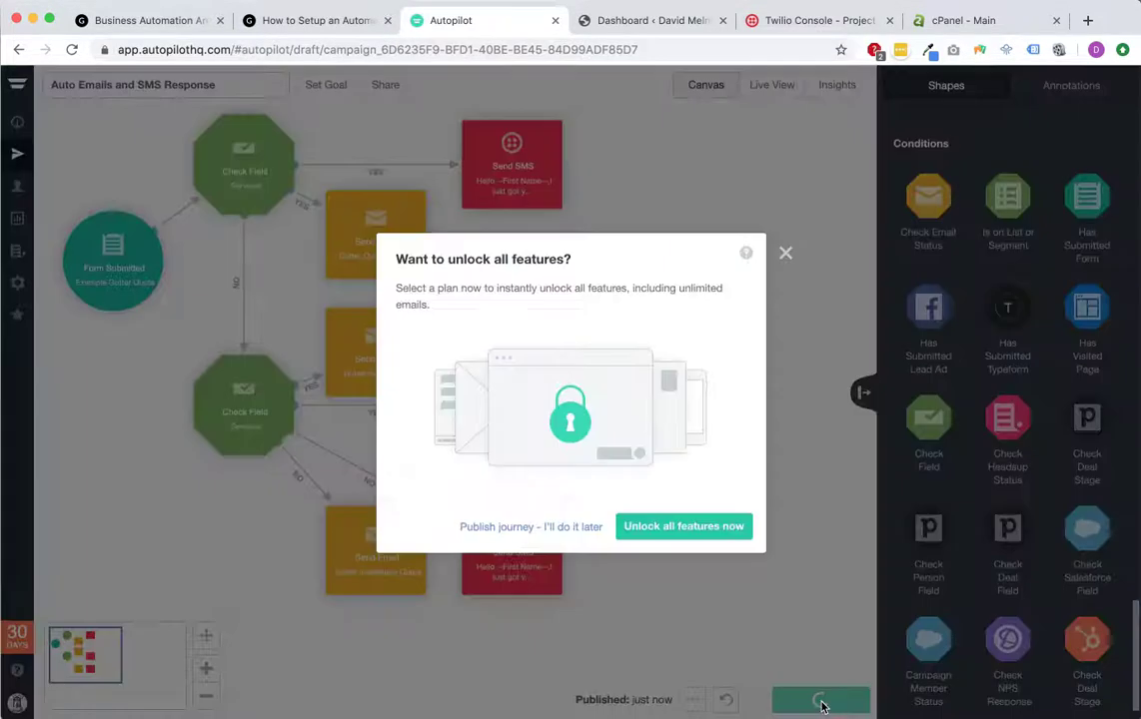
{"action": "left_click", "coordinate": [573, 529]}
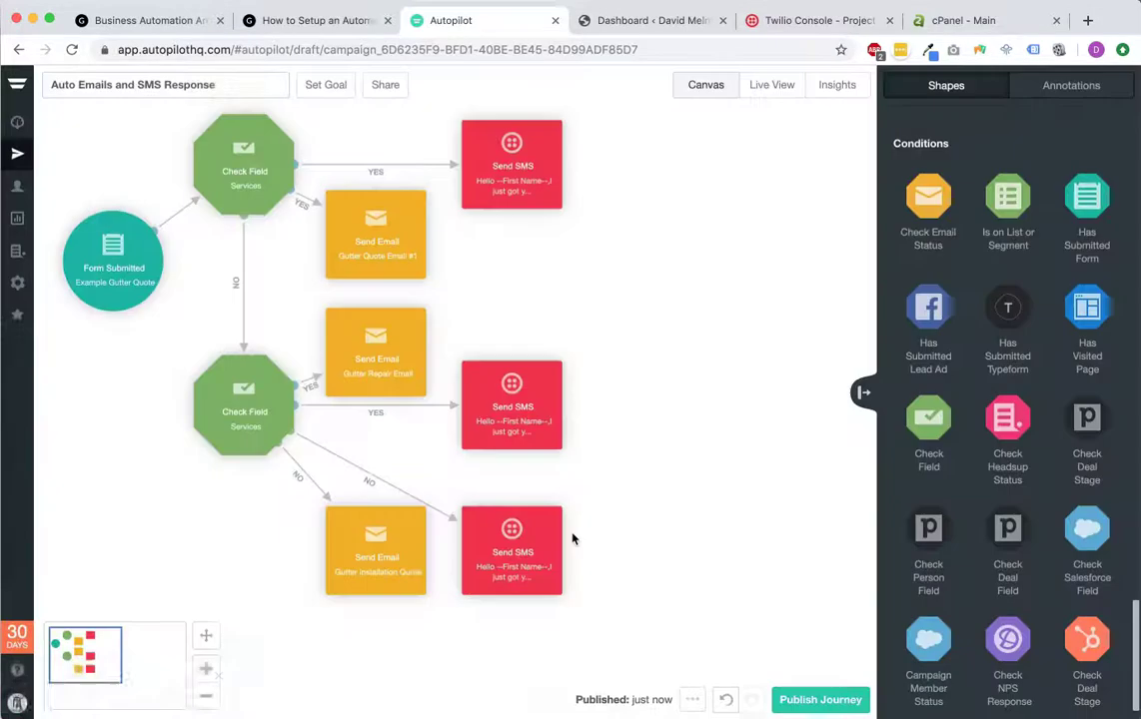
{"action": "left_click", "coordinate": [17, 121]}
{"action": "scroll", "coordinate": [558, 340], "scroll_direction": "up", "scroll_amount": 4}
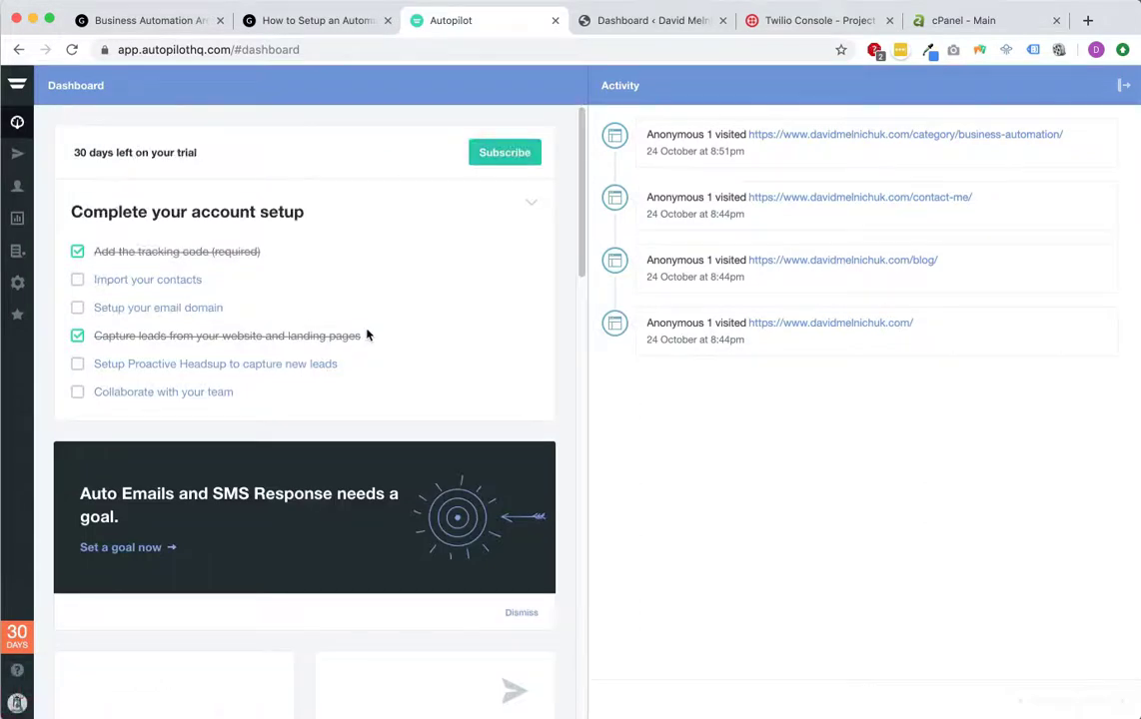
Step: Return to the 'How to Setup an Automatic...' blog post showing the gutter quote form
{"action": "left_click", "coordinate": [318, 26]}
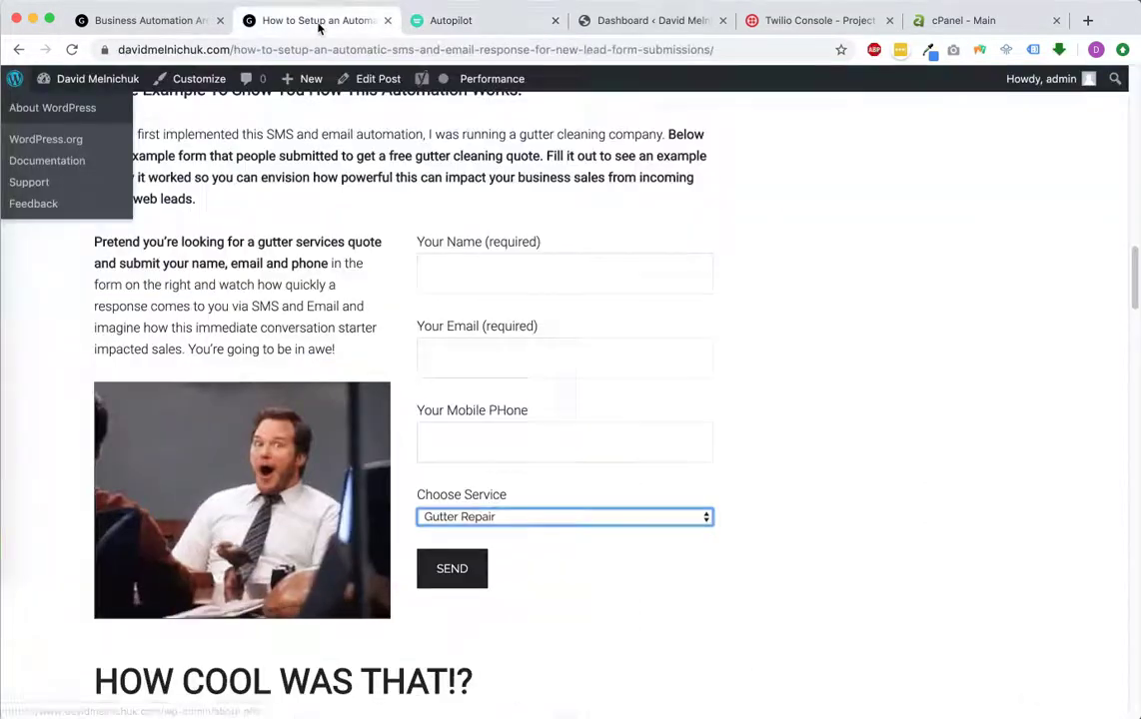